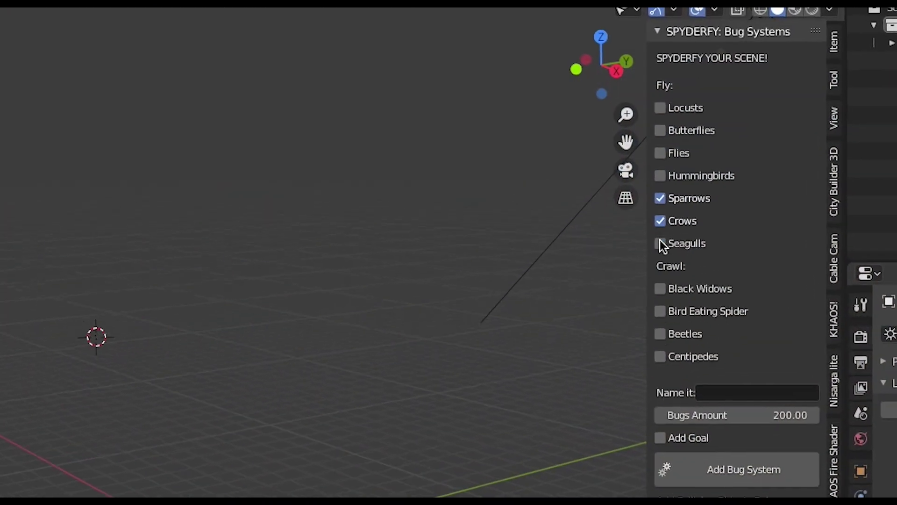
# Enable Sparrows, Crows and Seagulls in the Spyderfy bug systems, name the system Flock and set the bugs amount to 120
pyautogui.click(660, 244)
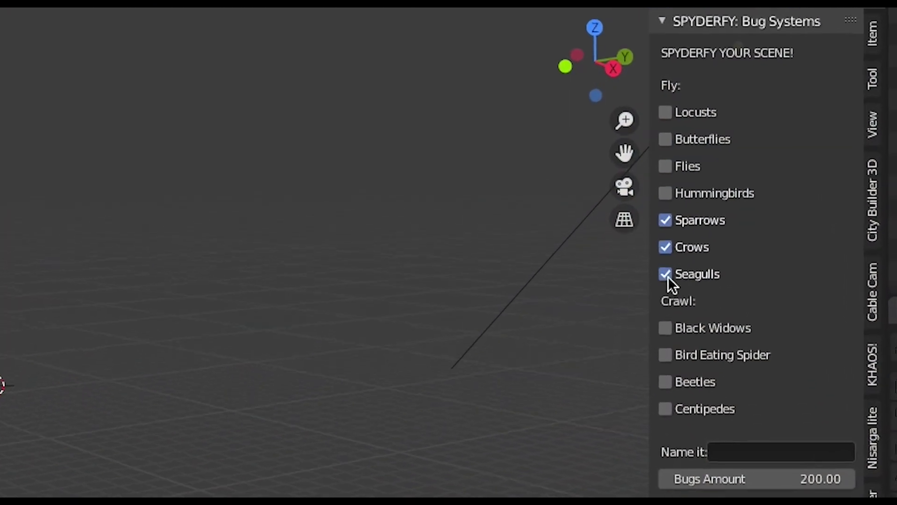
pyautogui.click(733, 394)
pyautogui.write('Flock')
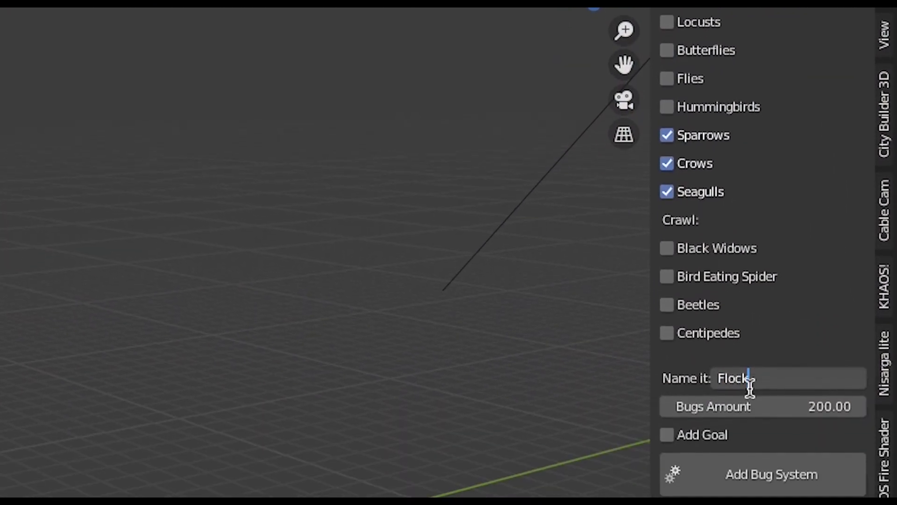
pyautogui.click(667, 435)
pyautogui.click(738, 407)
pyautogui.write('120')
pyautogui.press('Return')
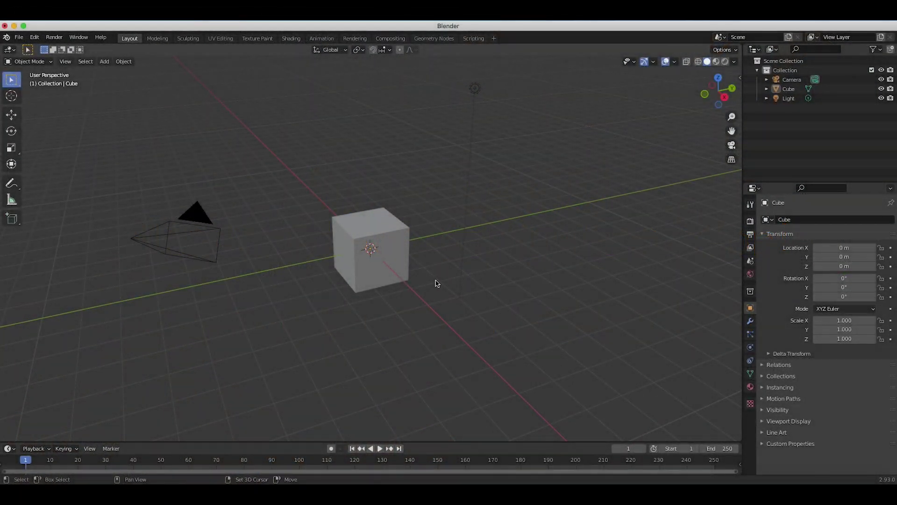
# Delete the default camera, cube and light from the scene
pyautogui.moveTo(661, 83); pyautogui.dragTo(156, 409)
pyautogui.press('x')
pyautogui.click(335, 330)
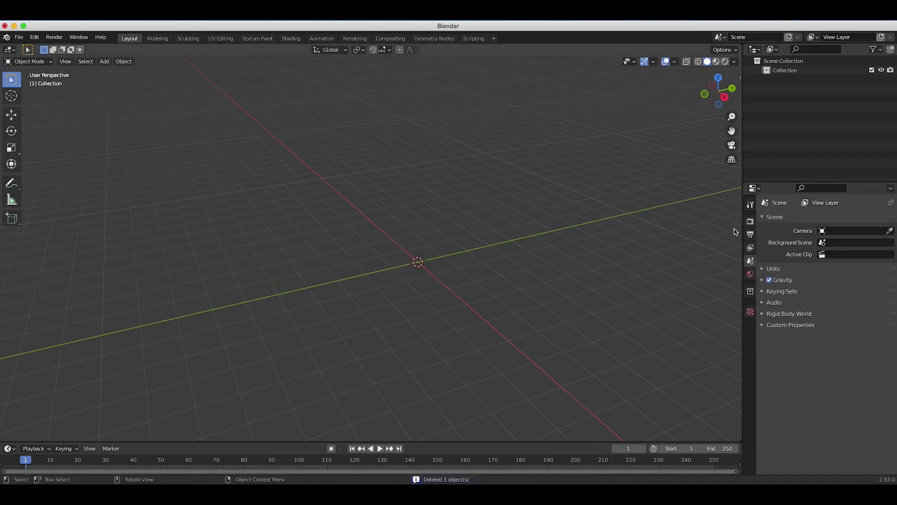
# Set the scene's render engine to Cycles
pyautogui.click(750, 222)
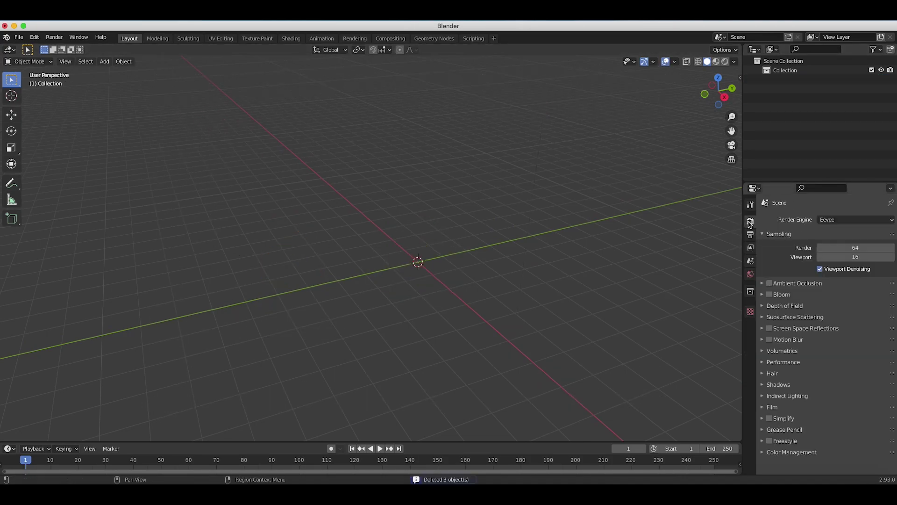
pyautogui.click(860, 220)
pyautogui.click(828, 253)
pyautogui.hscroll(3, 363, 299)
pyautogui.keyDown('shift'); pyautogui.hscroll(3, 363, 298); pyautogui.keyUp('shift')
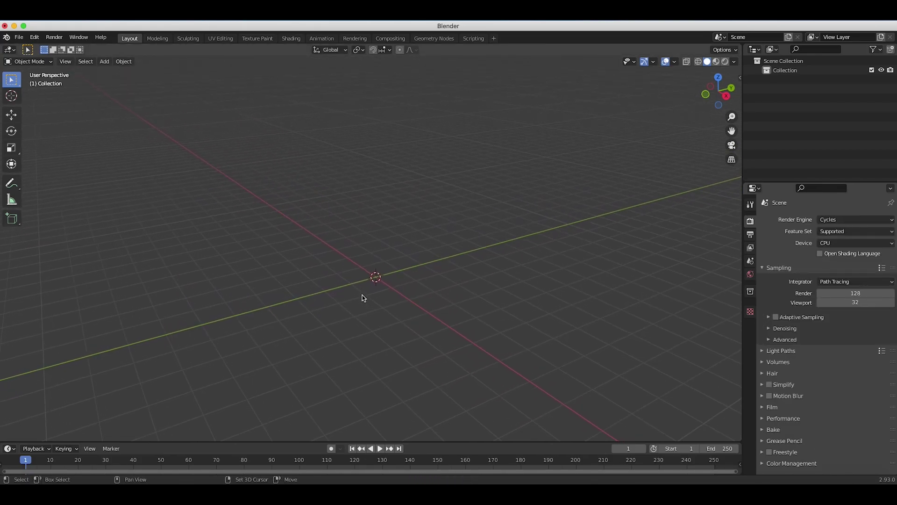
pyautogui.hscroll(-3, 299, 282)
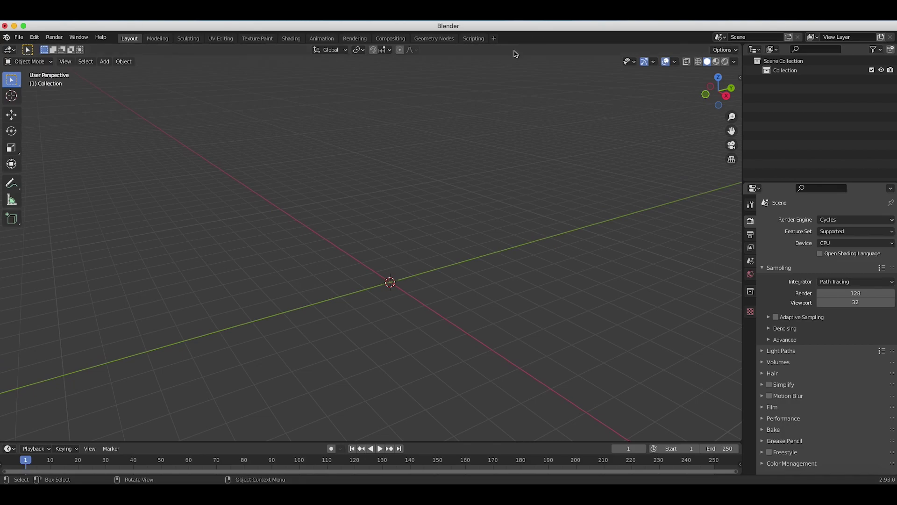
# Add a VFX Motion Tracking workspace
pyautogui.click(495, 42)
pyautogui.moveTo(463, 98)
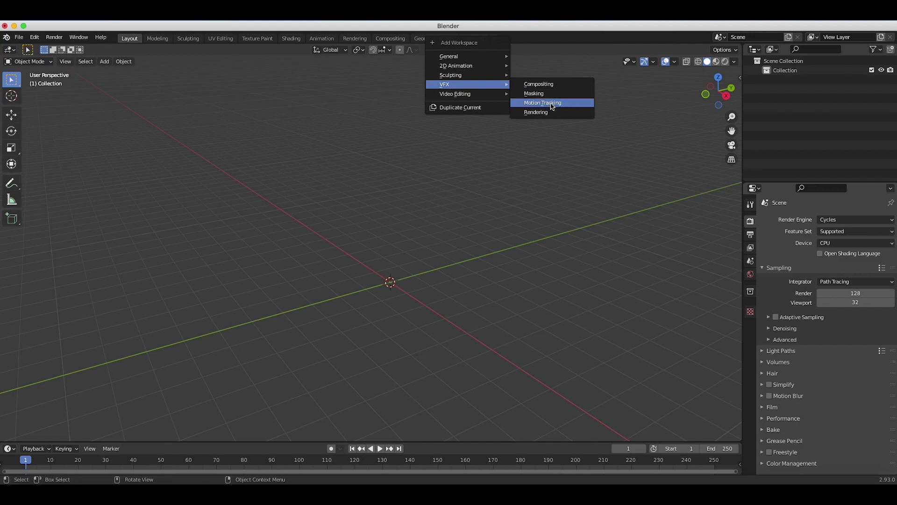
pyautogui.click(543, 103)
# Open the pastel sky and black cows grazing MP4 from the Object removal footage folder as the movie clip
pyautogui.click(375, 181)
pyautogui.moveTo(334, 152); pyautogui.dragTo(301, 79)
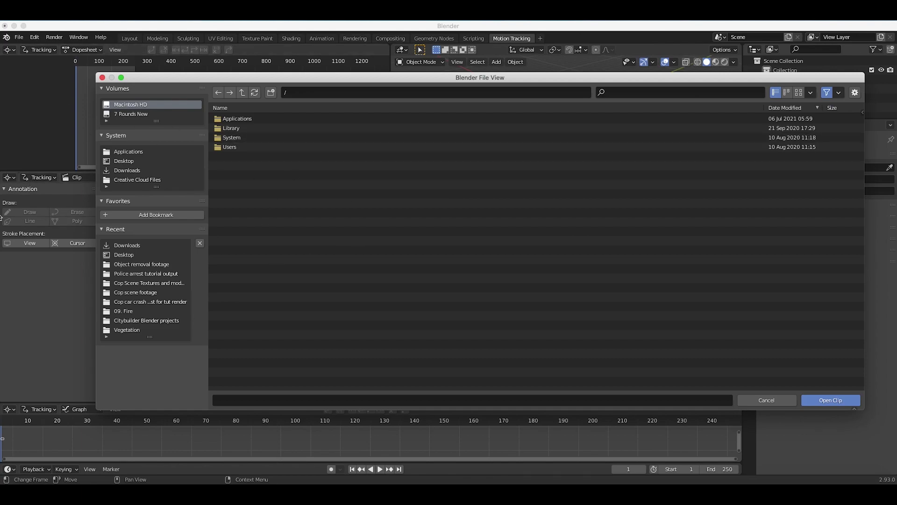
pyautogui.click(141, 264)
pyautogui.click(481, 118)
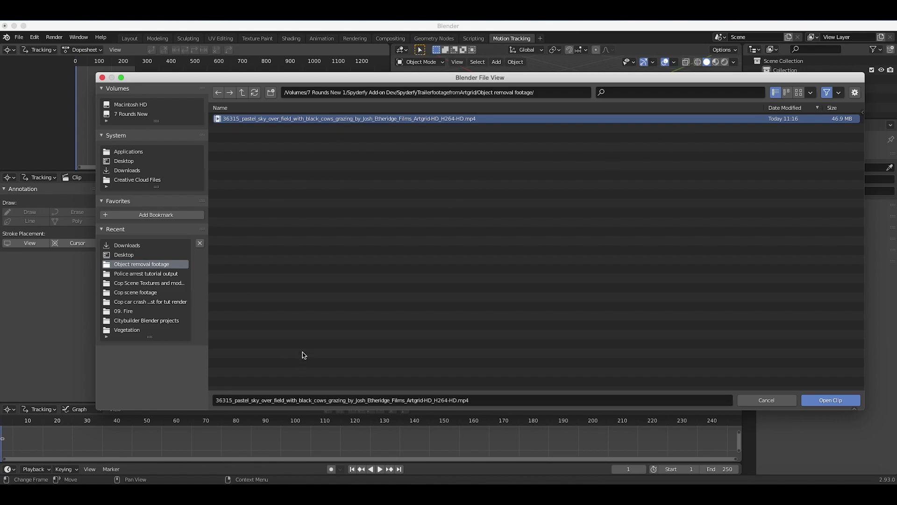
pyautogui.click(830, 401)
pyautogui.scroll(-4, 338, 316)
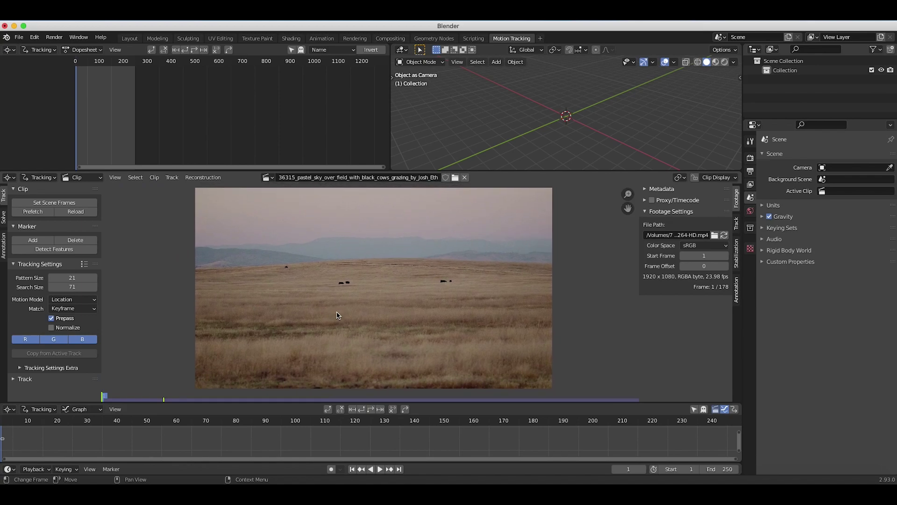
# Match the scene frame range to the clip's length and prefetch the clip's frames
pyautogui.click(49, 206)
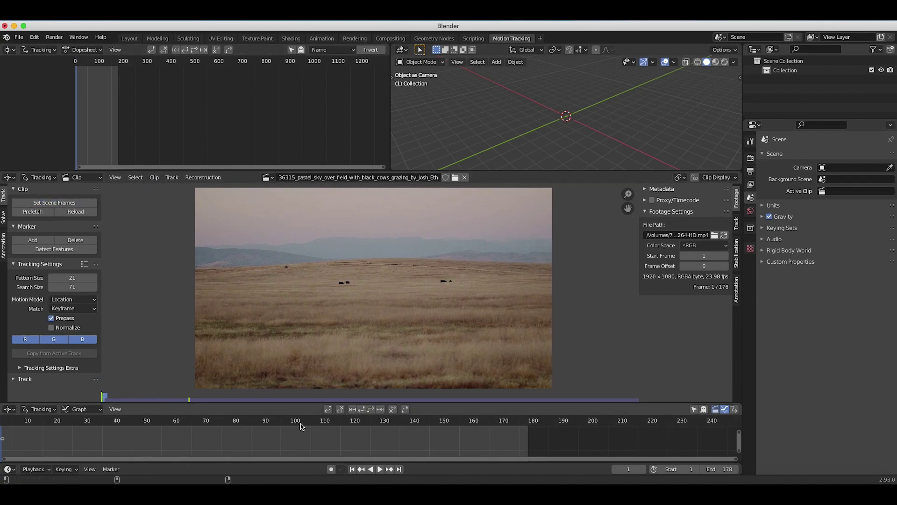
pyautogui.scroll(-5, 303, 454)
pyautogui.scroll(5, 303, 455)
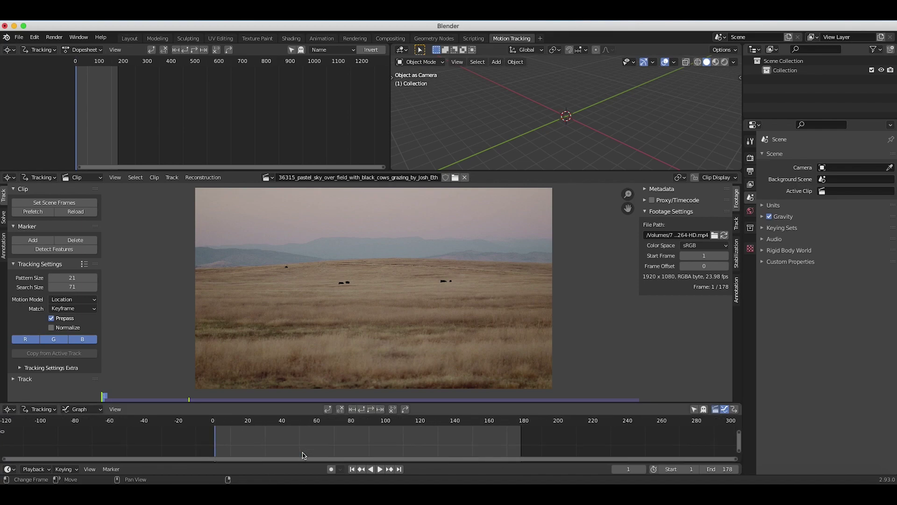
pyautogui.click(33, 212)
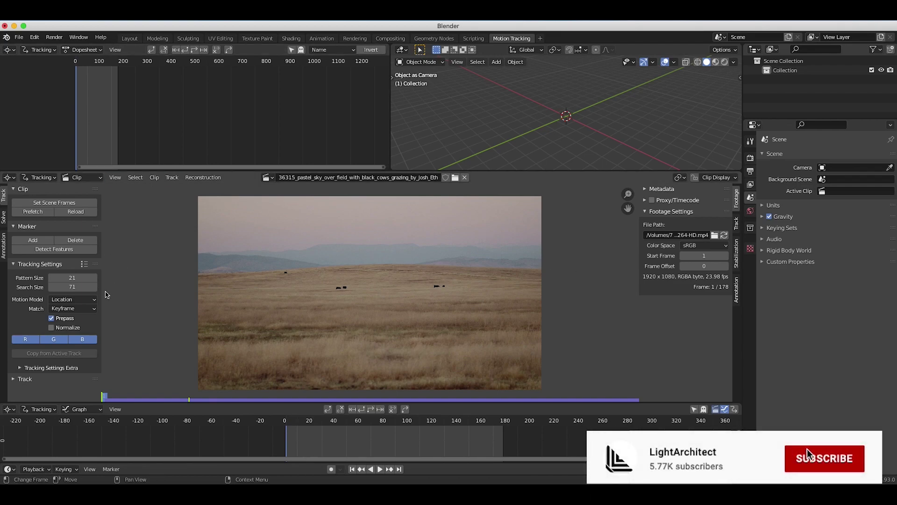
# Apply the Blurry Footage tracking preset and return the playhead to frame 1
pyautogui.click(87, 266)
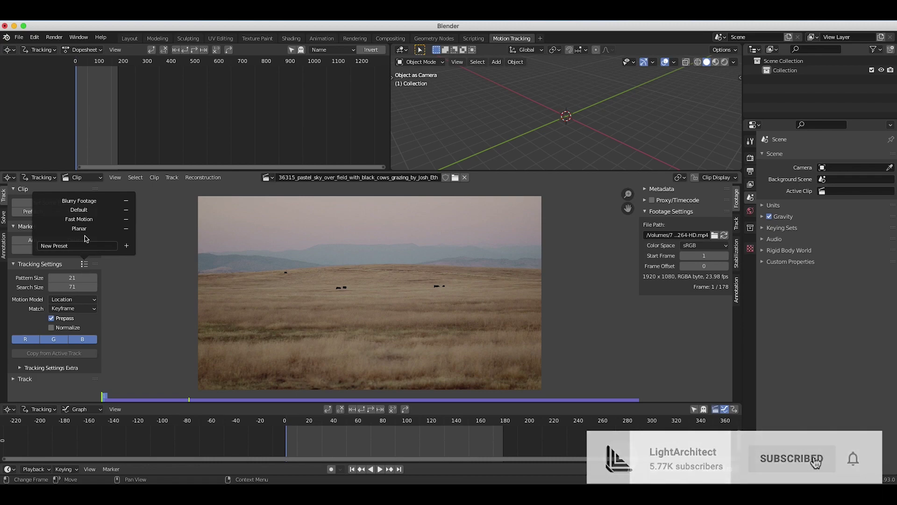
pyautogui.click(74, 202)
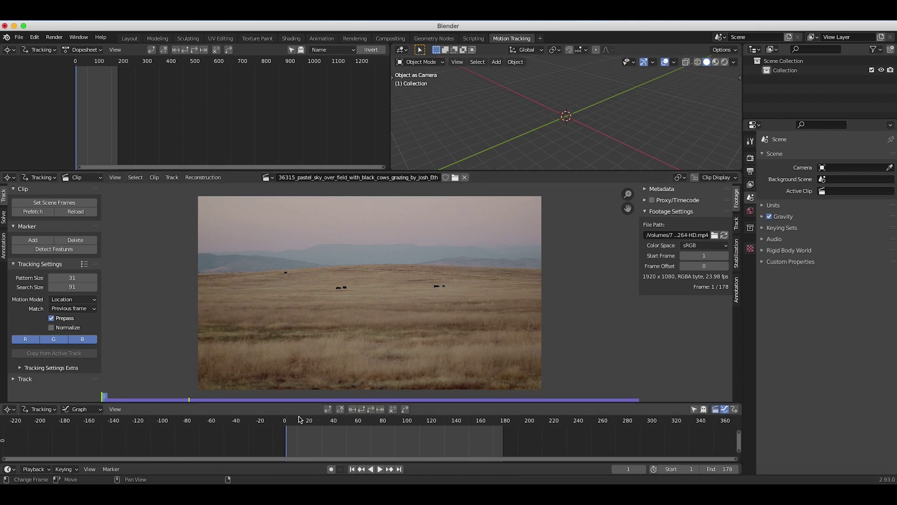
pyautogui.moveTo(298, 424)
pyautogui.mouseDown()
pyautogui.moveTo(520, 420)
pyautogui.moveTo(341, 420)
pyautogui.moveTo(270, 431)
pyautogui.moveTo(457, 436)
pyautogui.moveTo(307, 431)
pyautogui.moveTo(391, 427)
pyautogui.moveTo(302, 434)
pyautogui.mouseUp()
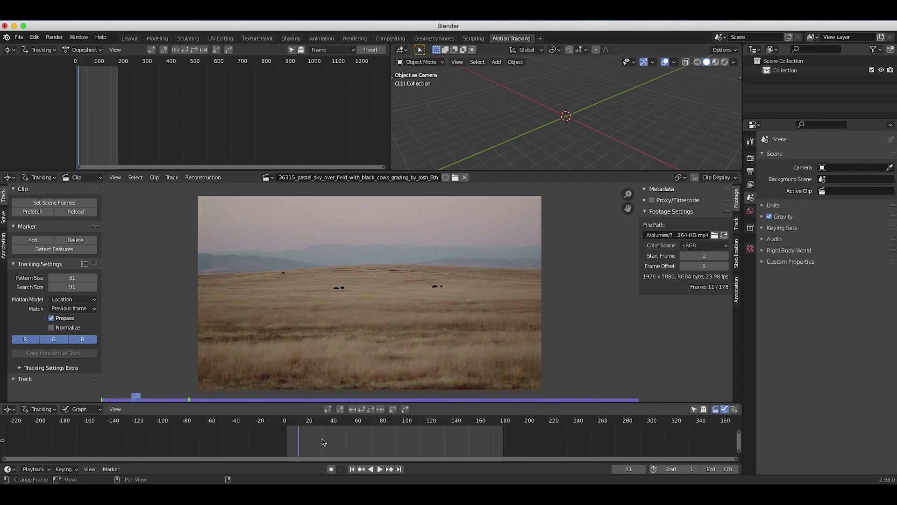
pyautogui.click(353, 470)
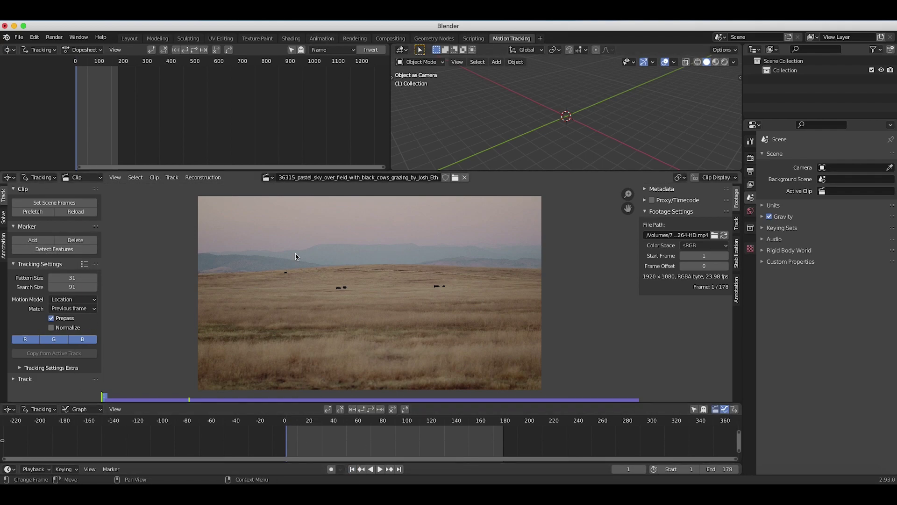
# Detect features over the whole first frame with a threshold of 0 and track all markers forward through the clip
pyautogui.click(49, 249)
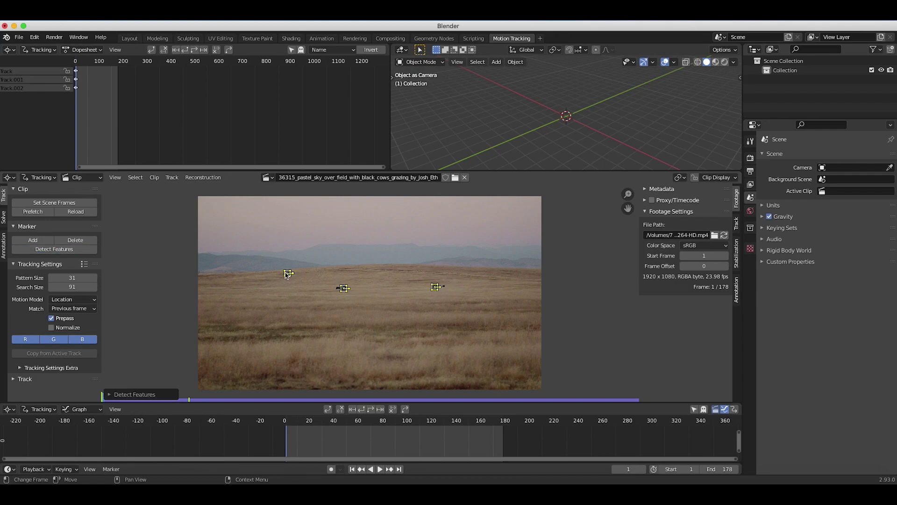
pyautogui.click(128, 394)
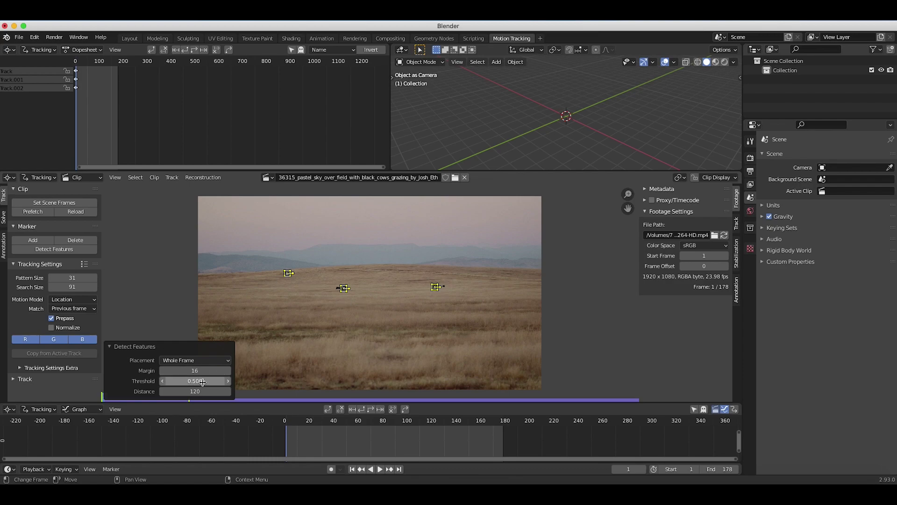
pyautogui.moveTo(203, 382); pyautogui.dragTo(164, 382)
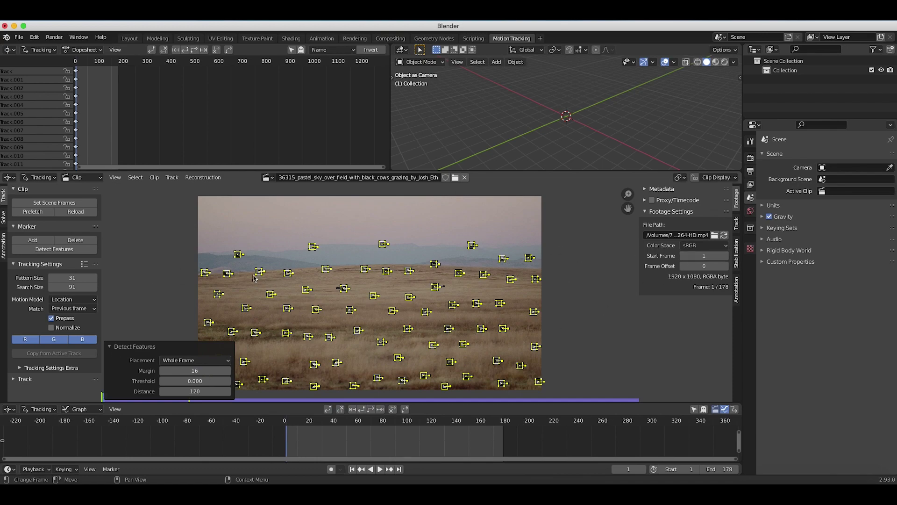
pyautogui.press('a')
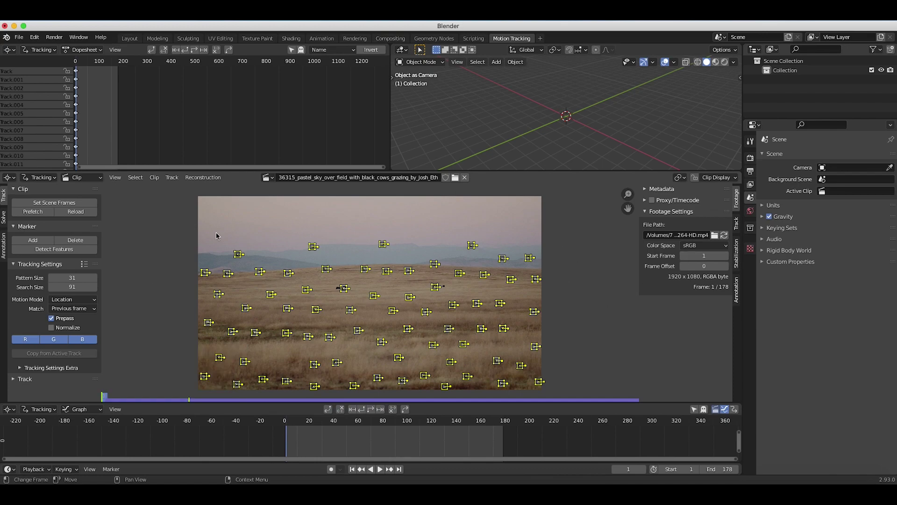
pyautogui.click(371, 410)
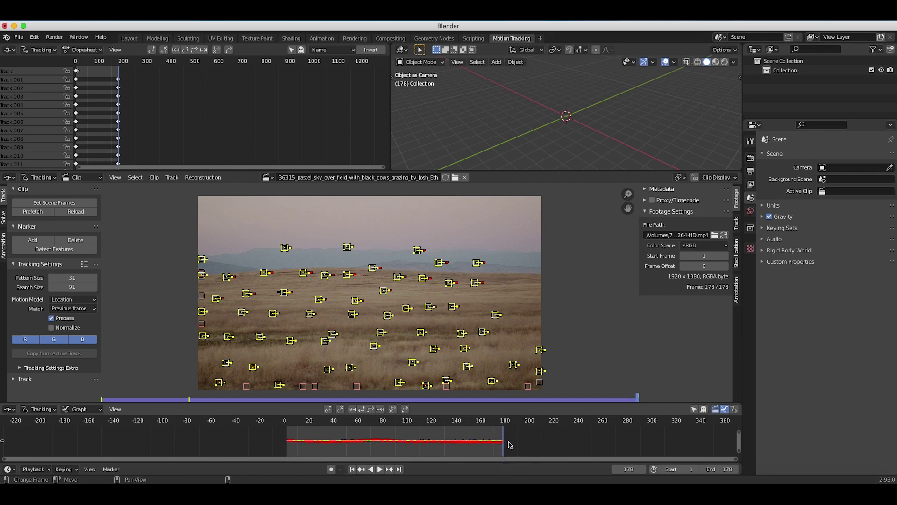
# Detect features on the last frame and track the new markers backward through the clip
pyautogui.click(70, 251)
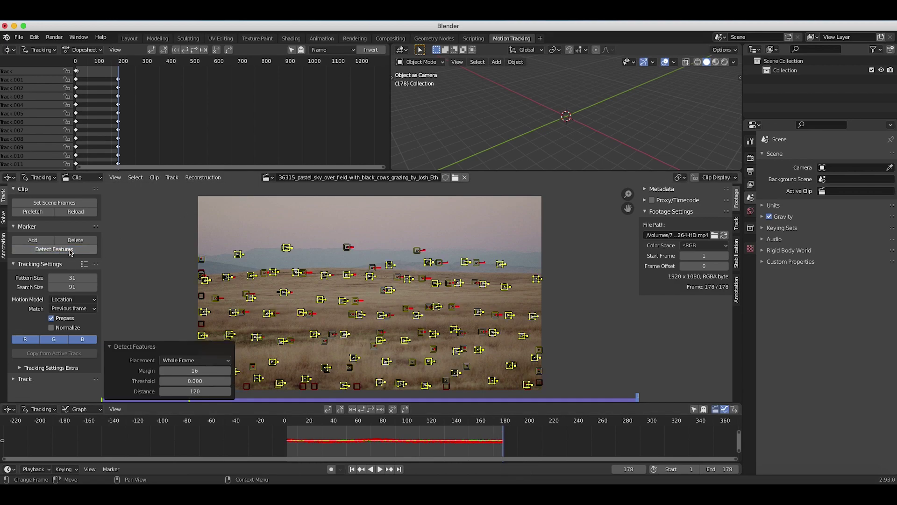
pyautogui.click(362, 410)
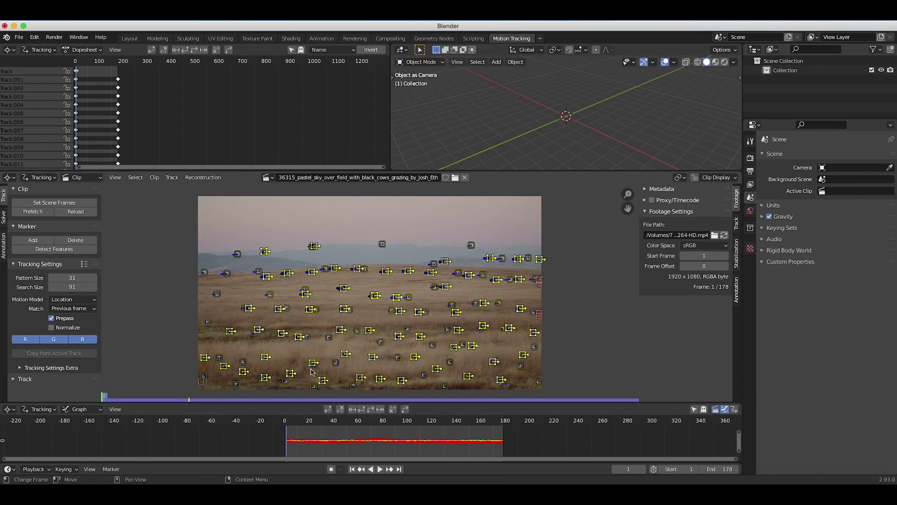
pyautogui.moveTo(290, 426)
pyautogui.mouseDown()
pyautogui.moveTo(497, 421)
pyautogui.moveTo(293, 431)
pyautogui.moveTo(505, 439)
pyautogui.moveTo(300, 430)
pyautogui.mouseUp()
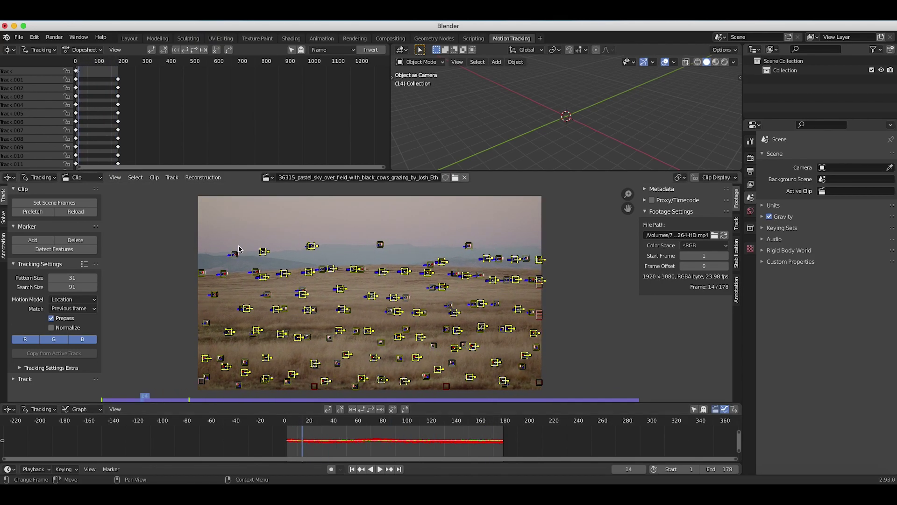
# Solve the camera motion with automatic Keyframe selection and Focal Length, Optical Center and Radial Distortion refinement enabled
pyautogui.click(3, 218)
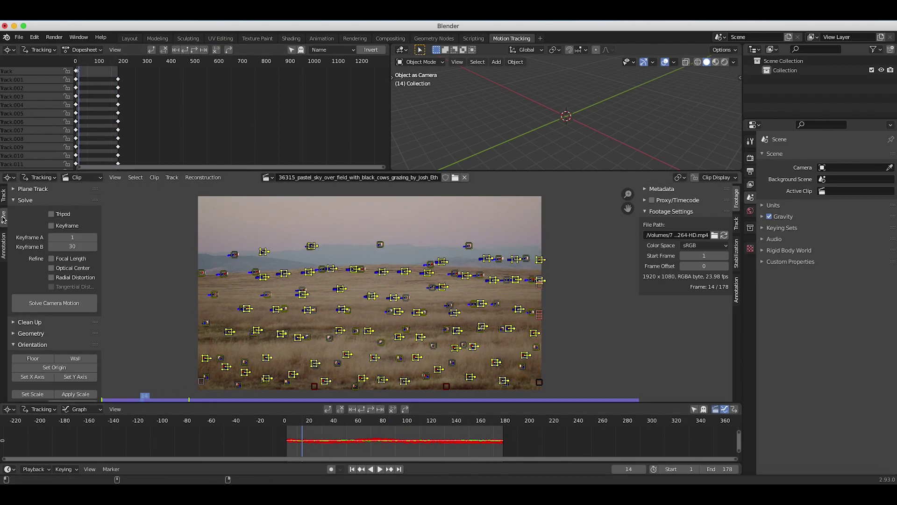
pyautogui.click(52, 226)
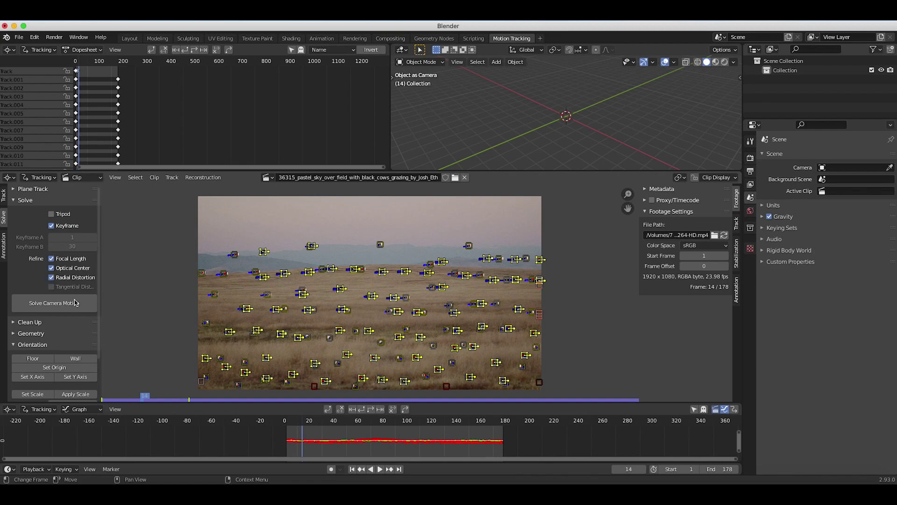
pyautogui.click(54, 303)
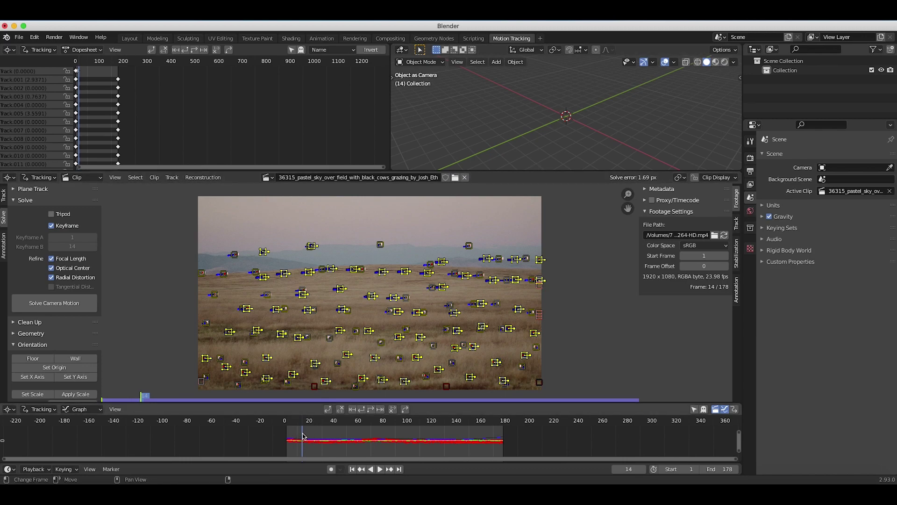
# Scrub the clip for bad tracks and delete the adjacent pair on the mountain skyline and the single one left of them
pyautogui.scroll(3, 301, 444)
pyautogui.scroll(1, 302, 444)
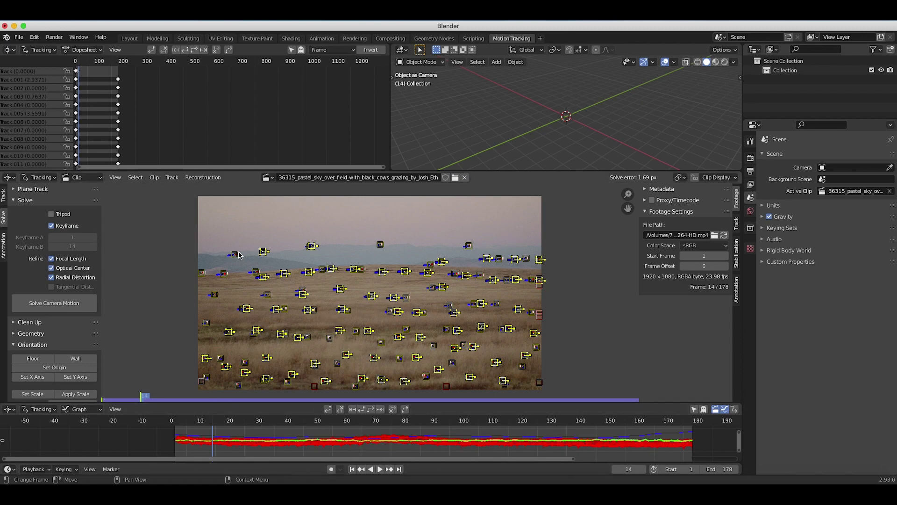
pyautogui.moveTo(176, 426); pyautogui.dragTo(376, 433)
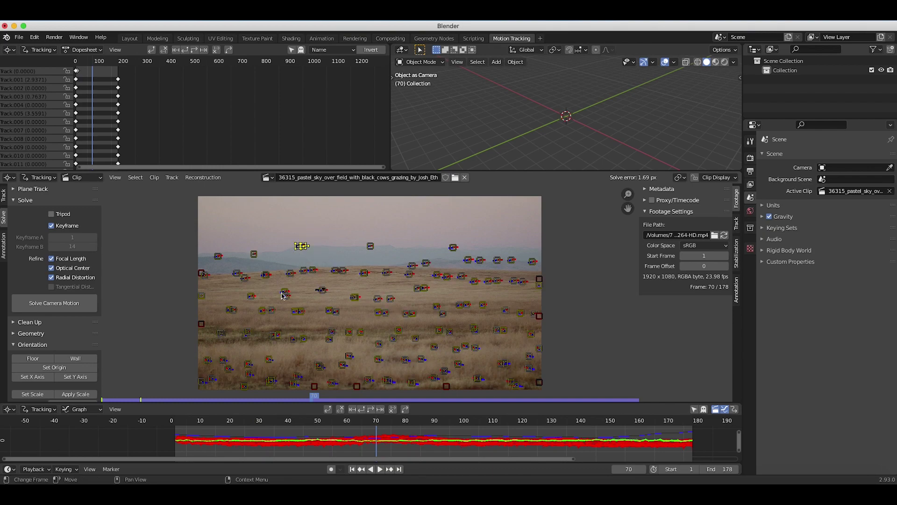
pyautogui.moveTo(195, 428); pyautogui.dragTo(405, 435)
pyautogui.press('x')
pyautogui.click(327, 222)
pyautogui.moveTo(253, 255); pyautogui.dragTo(247, 254)
pyautogui.press('x')
pyautogui.click(248, 255)
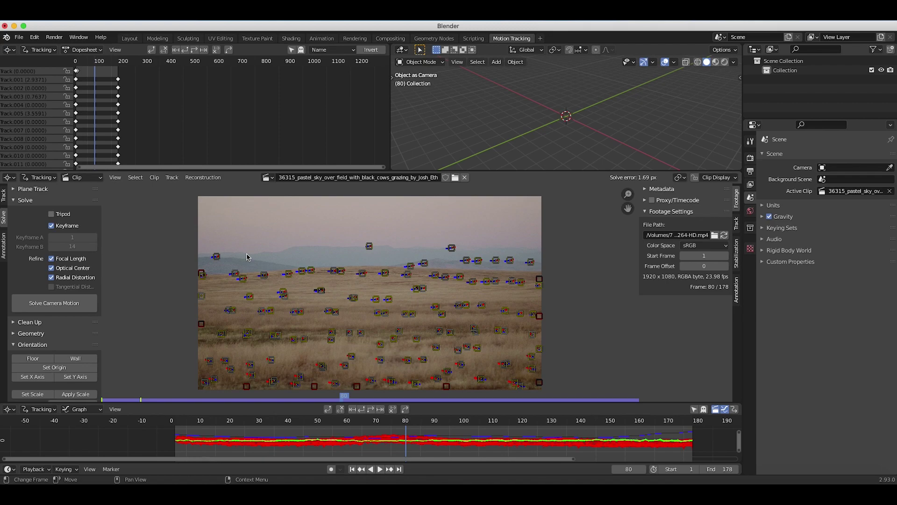
# Delete the remaining tracks on the distant mountain ridge and scrub the clip to check the other markers
pyautogui.click(218, 255)
pyautogui.press('Left')
pyautogui.moveTo(182, 426); pyautogui.dragTo(505, 425)
pyautogui.press('Delete')
pyautogui.click(444, 248)
pyautogui.moveTo(207, 423); pyautogui.dragTo(444, 420)
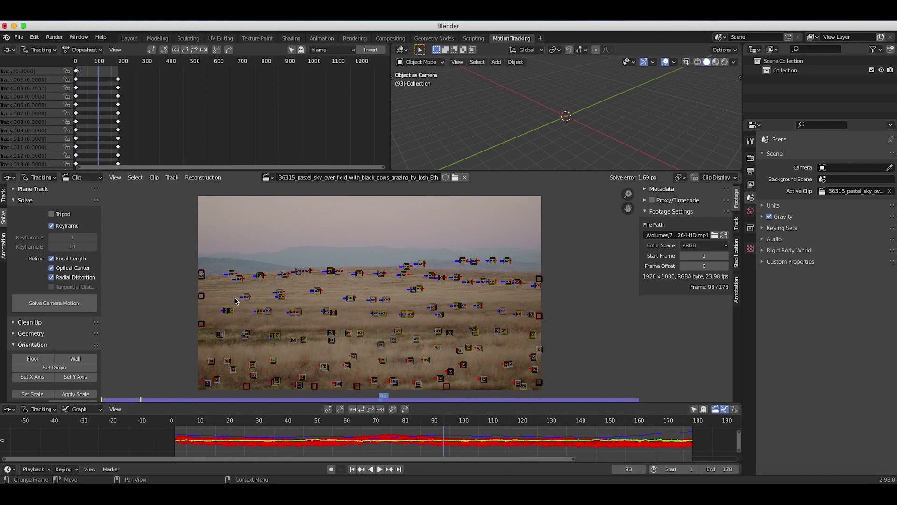
# Clean the tracks with a reprojection error of 2.830 and delete the tracks it selects
pyautogui.click(13, 322)
pyautogui.scroll(-5, 61, 327)
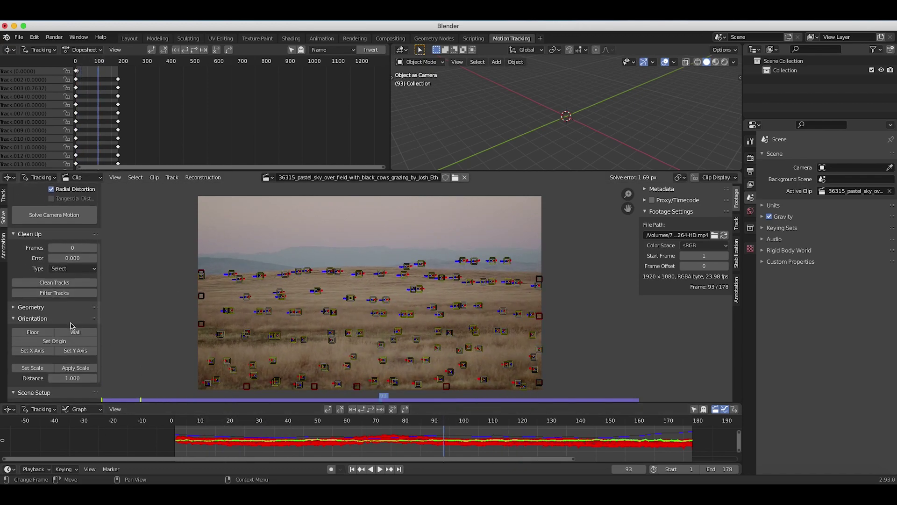
pyautogui.click(46, 286)
pyautogui.moveTo(195, 381); pyautogui.dragTo(229, 381)
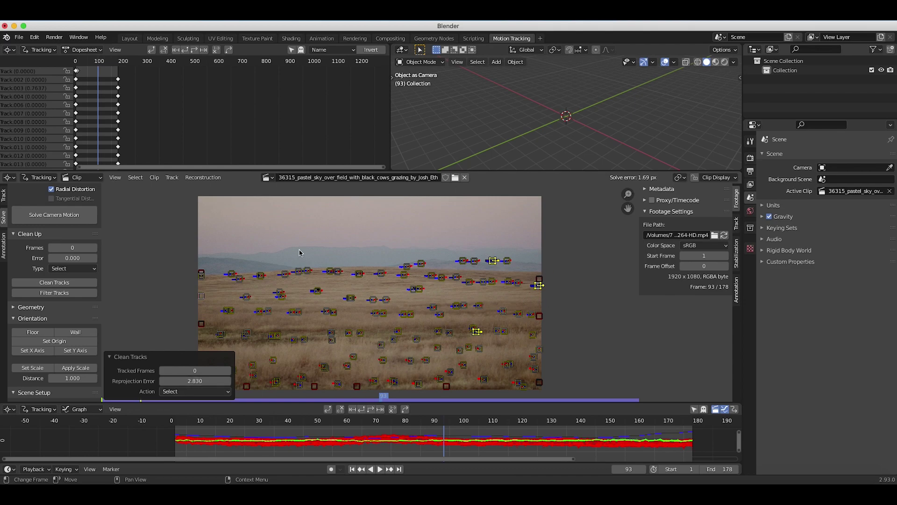
pyautogui.press('x')
pyautogui.click(360, 242)
# Select all remaining tracks in the clip and solve the camera motion again
pyautogui.press('b')
pyautogui.moveTo(584, 202); pyautogui.dragTo(196, 392)
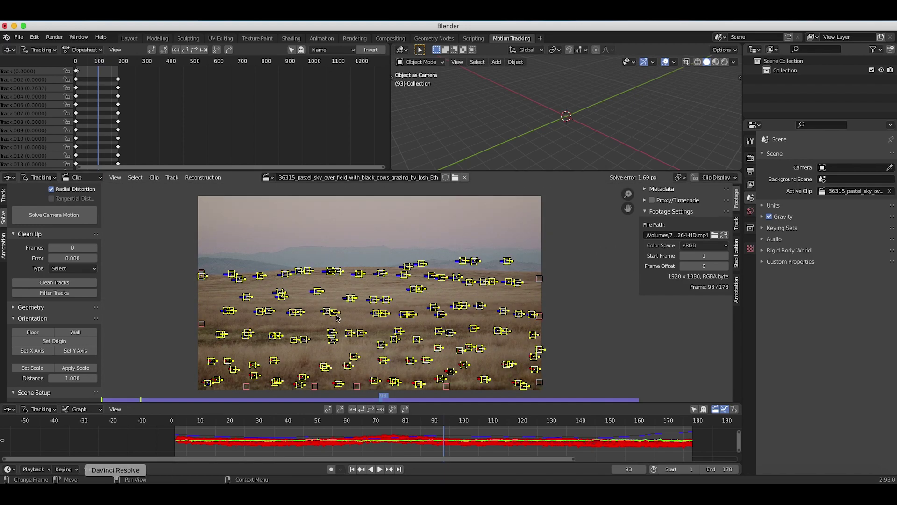
pyautogui.click(45, 216)
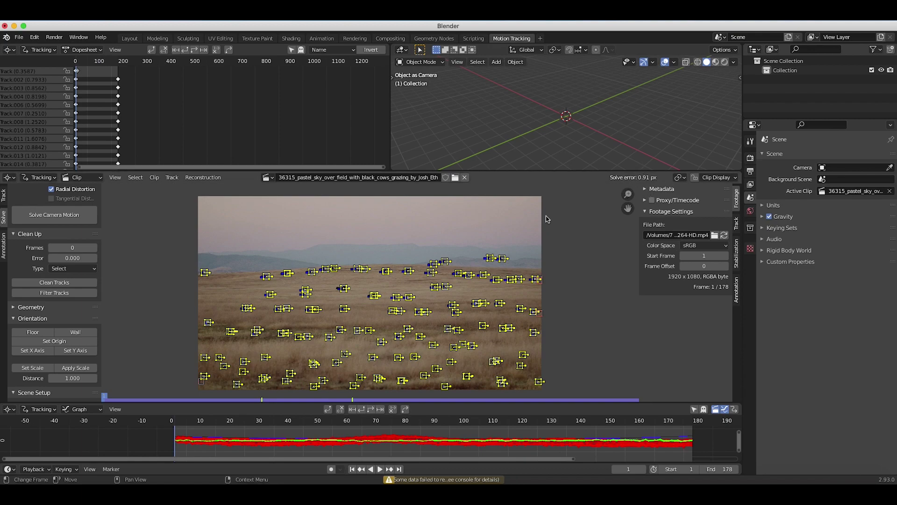
# Add a camera to the scene and switch the 3D viewport to the camera's viewpoint
pyautogui.hscroll(-2, 333, 305)
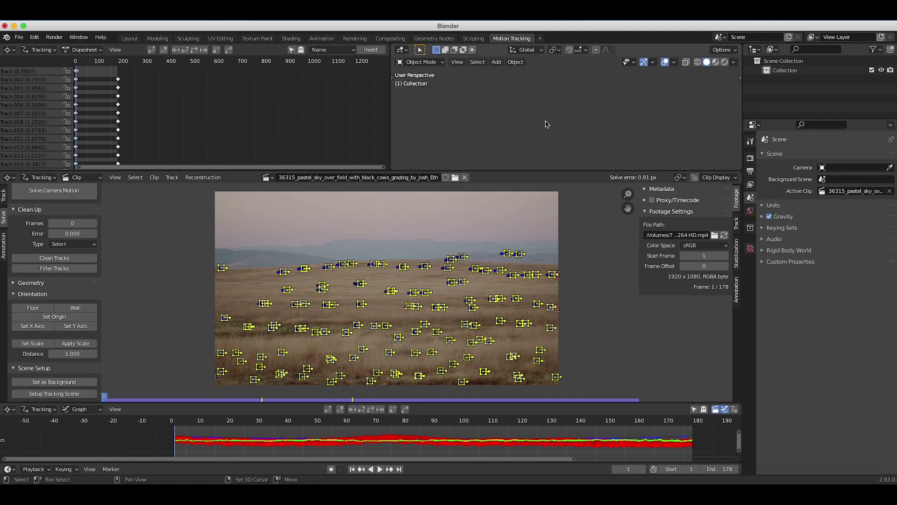
pyautogui.hotkey('shift', 'a')
pyautogui.click(500, 195)
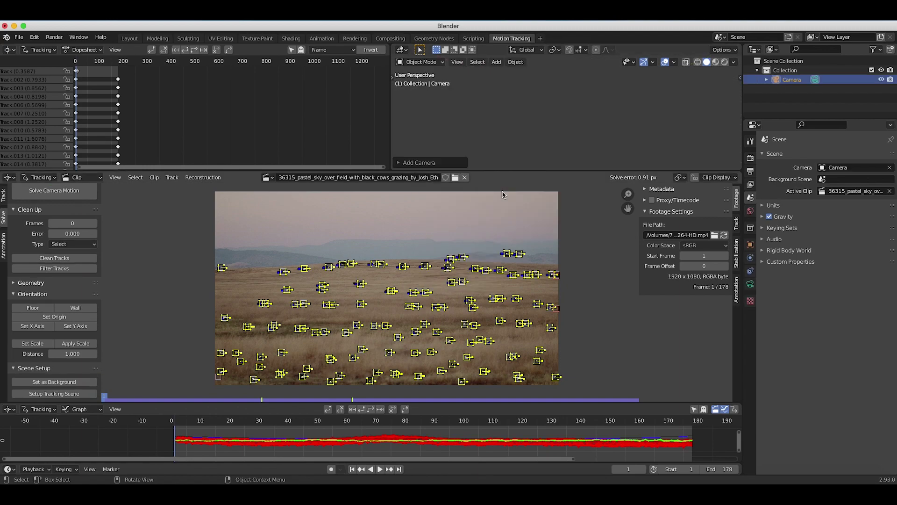
pyautogui.click(460, 65)
pyautogui.moveTo(537, 170)
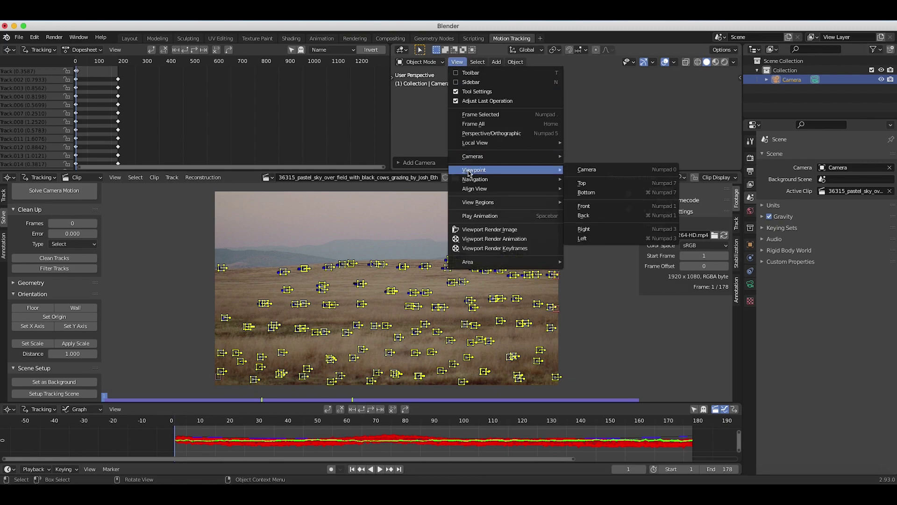
pyautogui.click(608, 168)
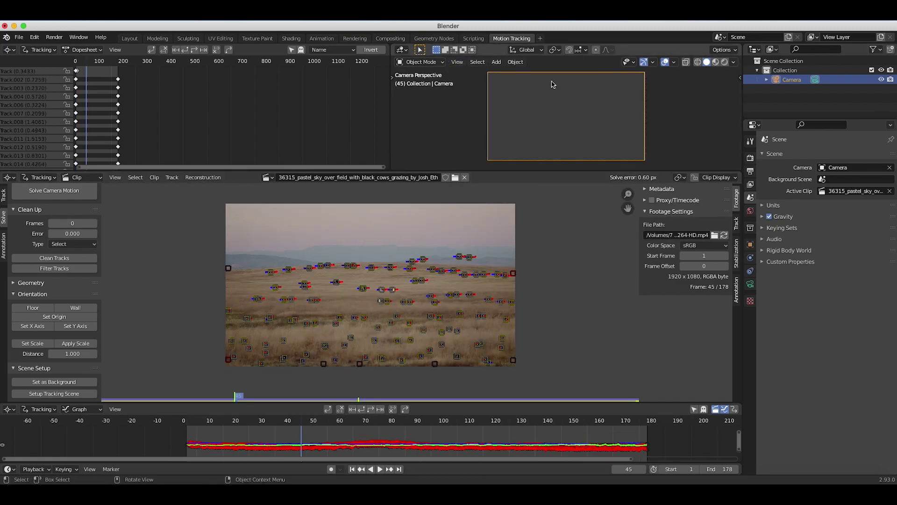
# Set the scene origin at a track in the middle of the field
pyautogui.click(381, 302)
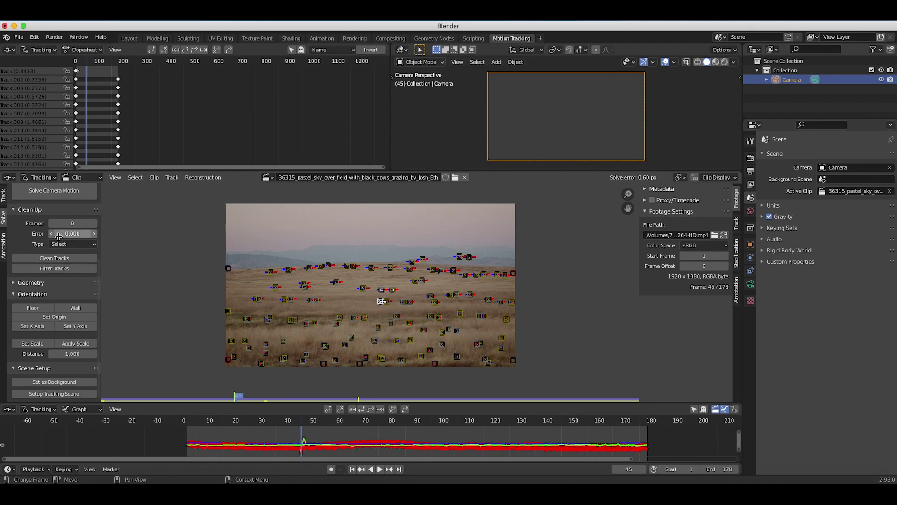
pyautogui.scroll(5, 70, 234)
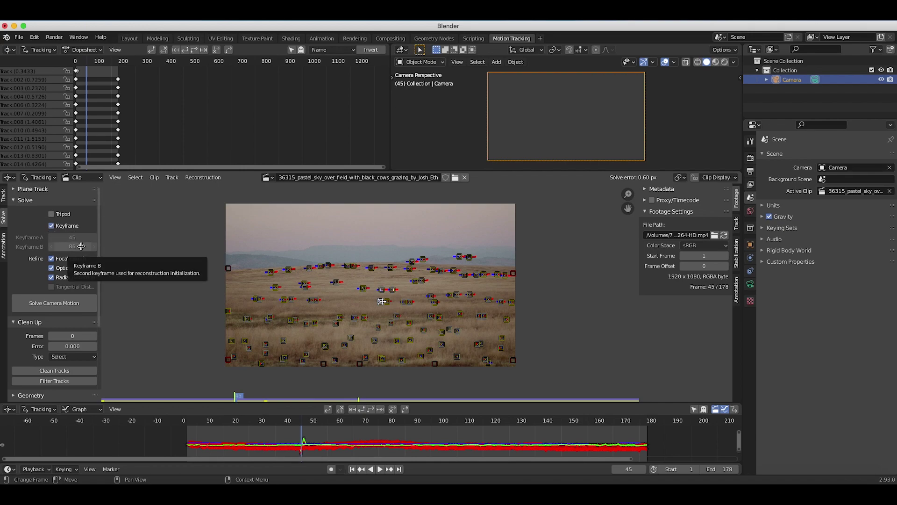
pyautogui.scroll(-6, 28, 292)
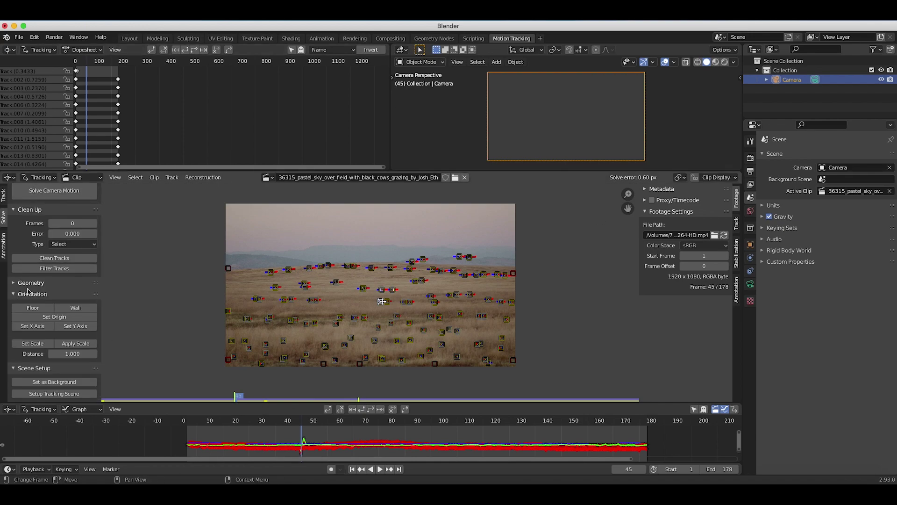
pyautogui.click(55, 318)
pyautogui.press('r')
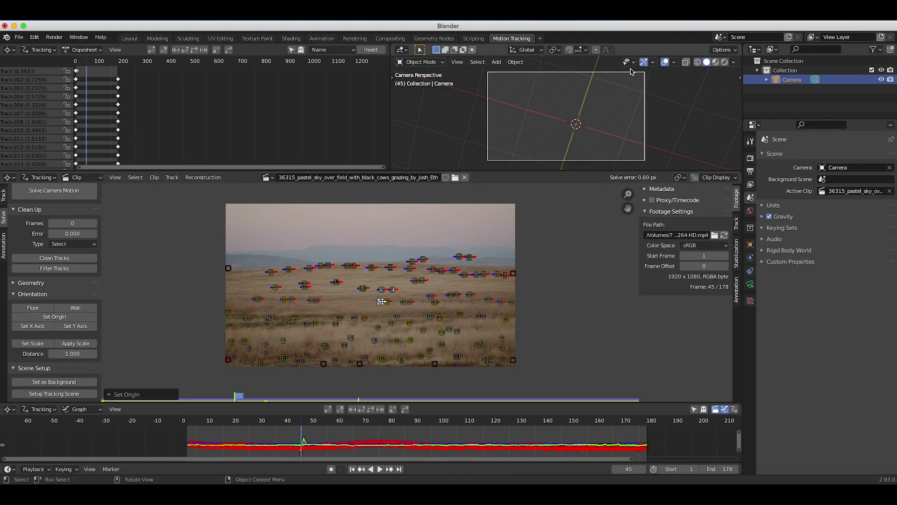
pyautogui.click(473, 160)
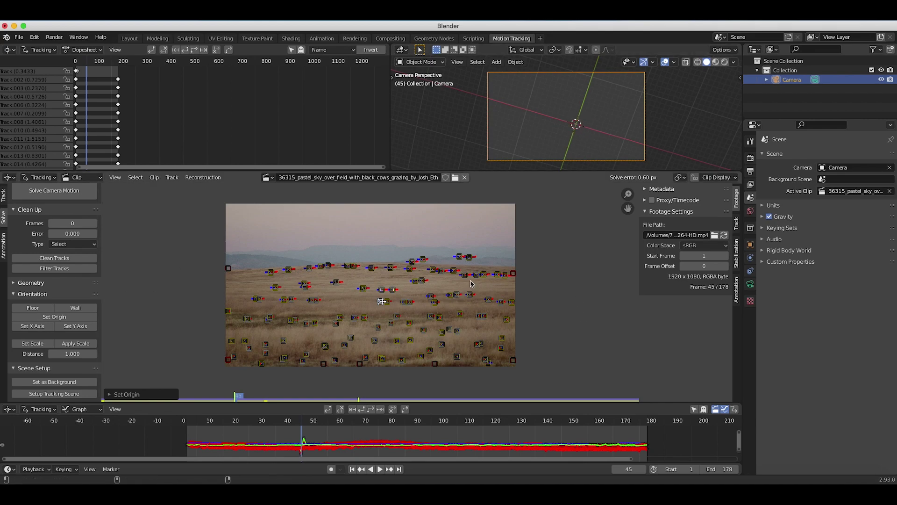
# Define the floor plane from three field tracks: one far left, one far right and one in the right foreground
pyautogui.click(305, 282)
pyautogui.click(321, 267)
pyautogui.click(305, 283)
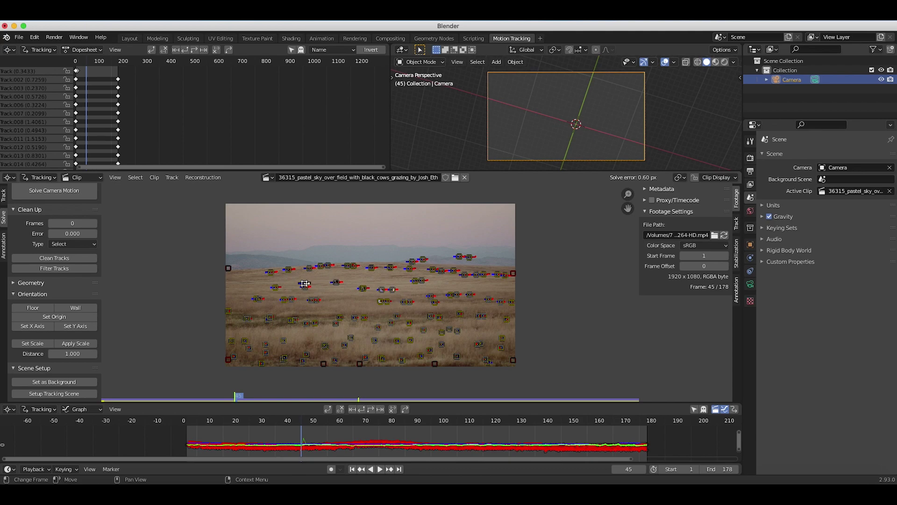
pyautogui.keyDown('shift'); pyautogui.click(444, 276); pyautogui.keyUp('shift')
pyautogui.keyDown('shift'); pyautogui.click(458, 331); pyautogui.keyUp('shift')
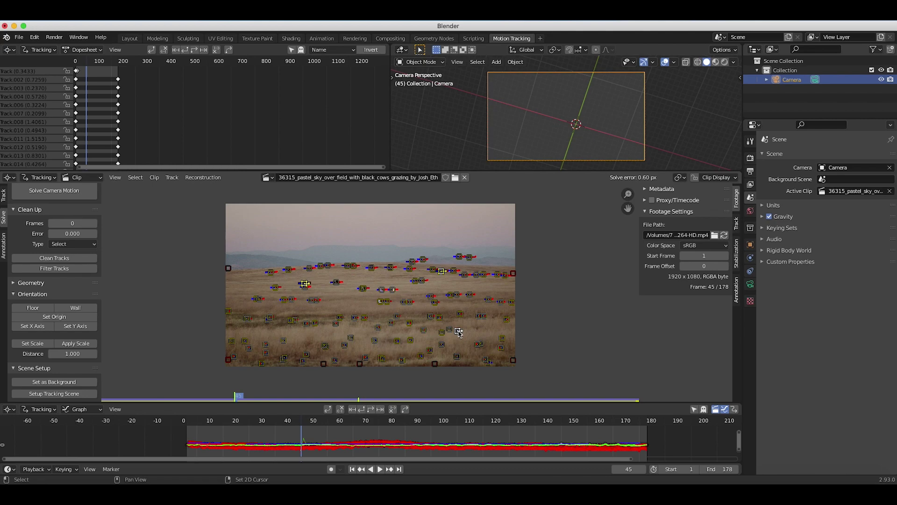
pyautogui.click(40, 308)
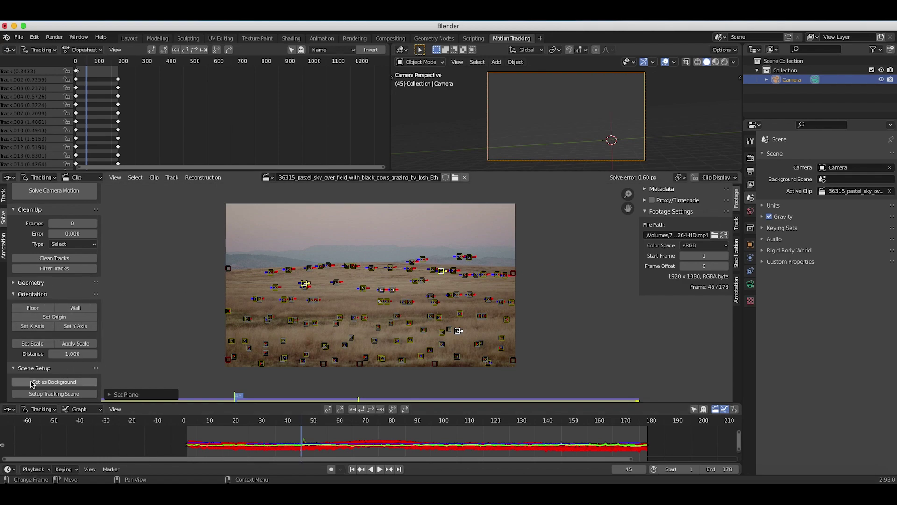
# Set the footage as the camera background and set up the tracking scene
pyautogui.click(54, 384)
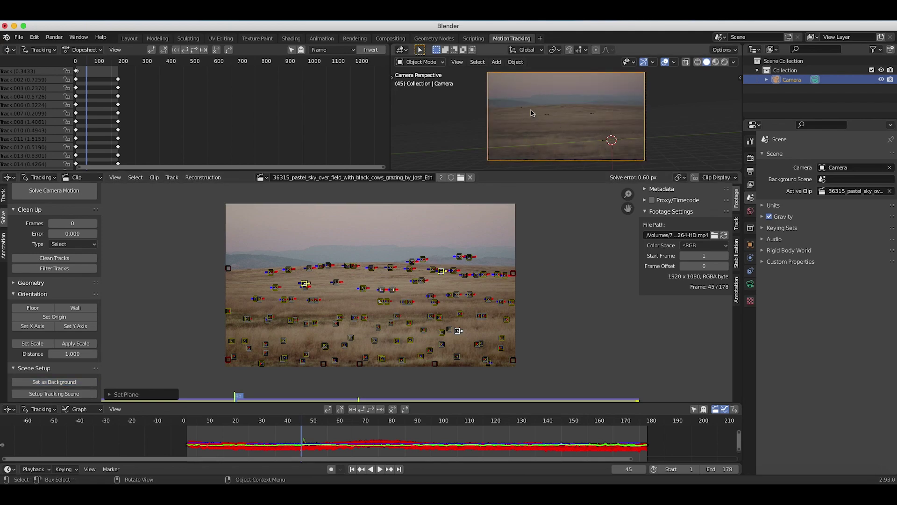
pyautogui.click(38, 394)
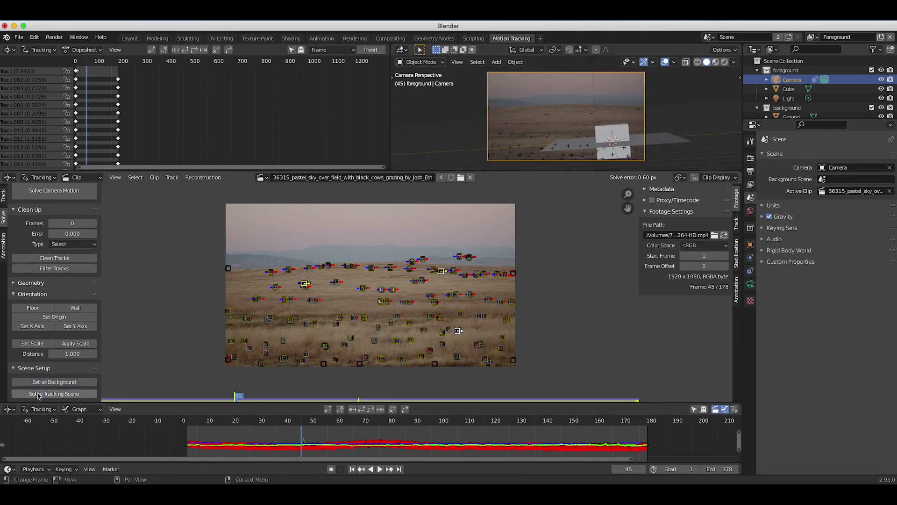
pyautogui.click(641, 140)
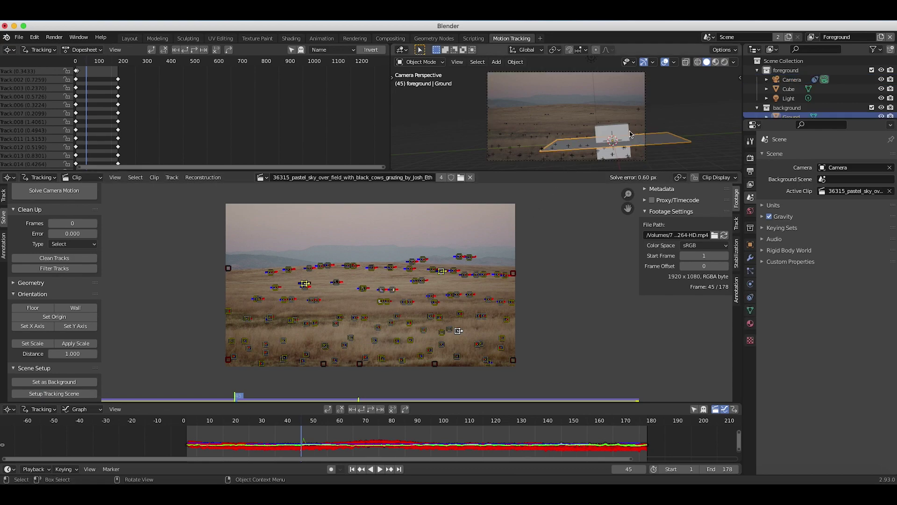
pyautogui.click(626, 137)
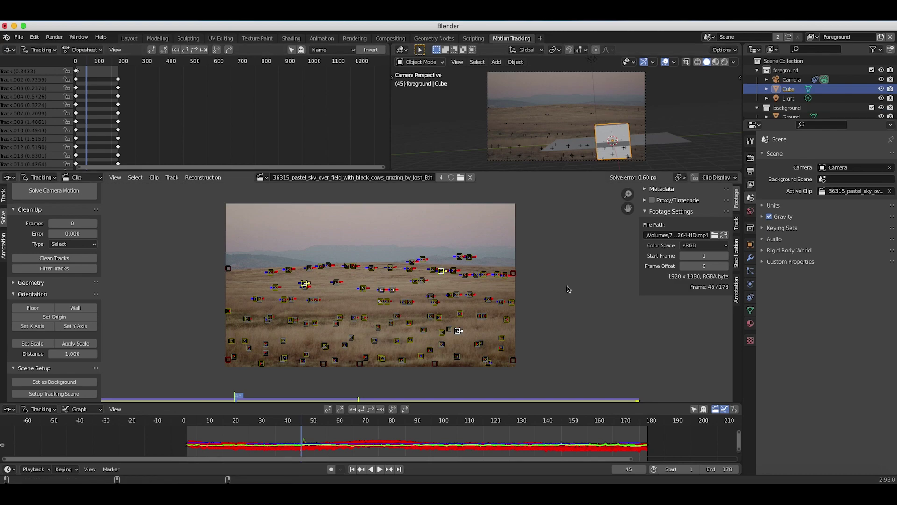
pyautogui.click(73, 382)
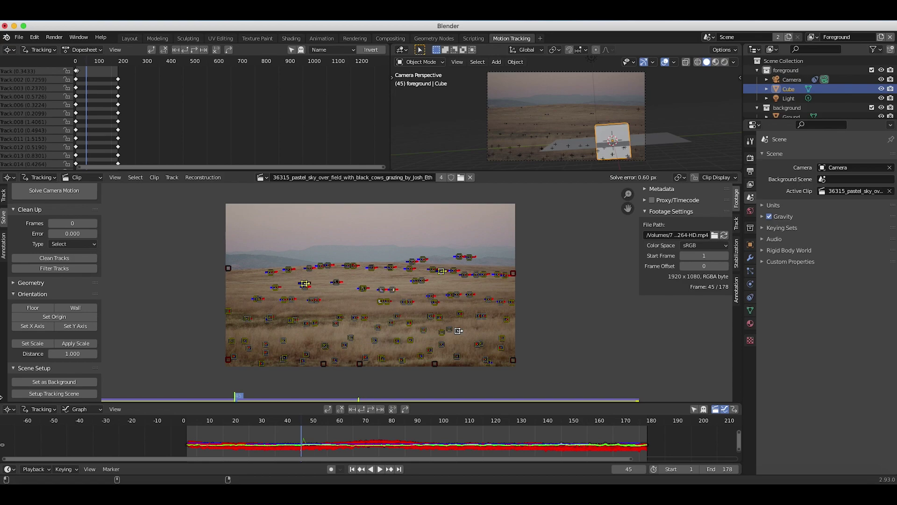
pyautogui.click(37, 392)
pyautogui.scroll(1, 287, 272)
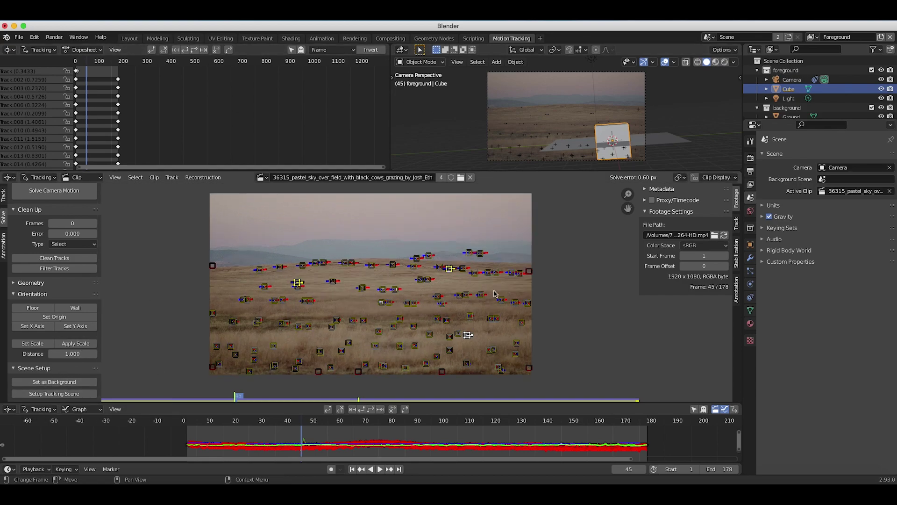
# Switch to the Layout workspace, look through the camera and play the animation to check the tracking
pyautogui.click(130, 39)
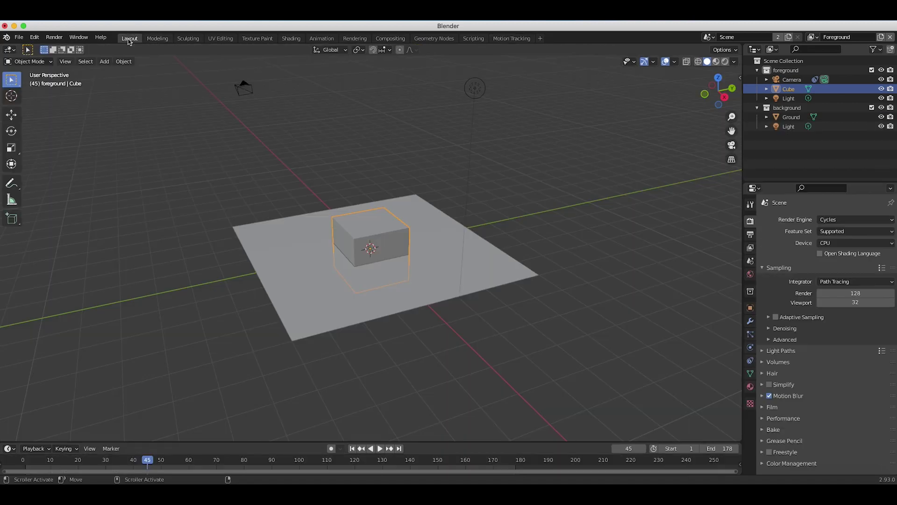
pyautogui.click(65, 61)
pyautogui.moveTo(82, 171)
pyautogui.click(220, 170)
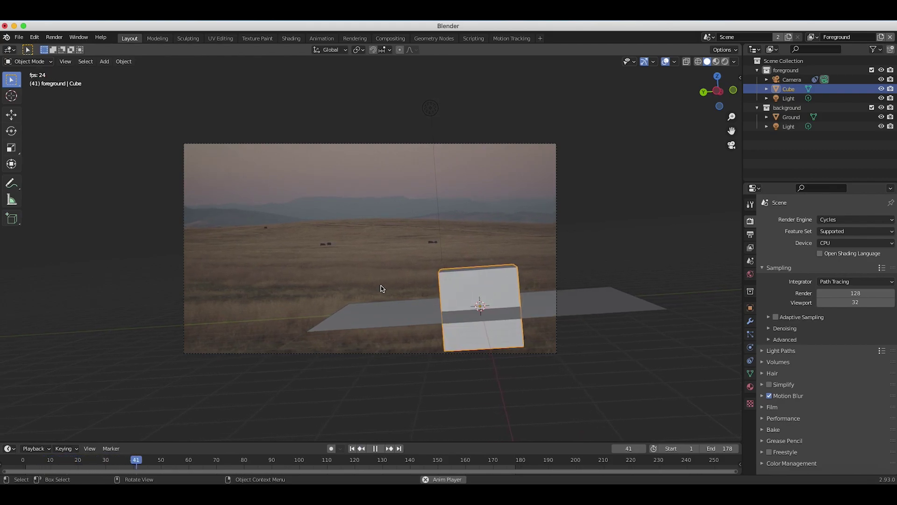
pyautogui.click(309, 352)
pyautogui.press('space')
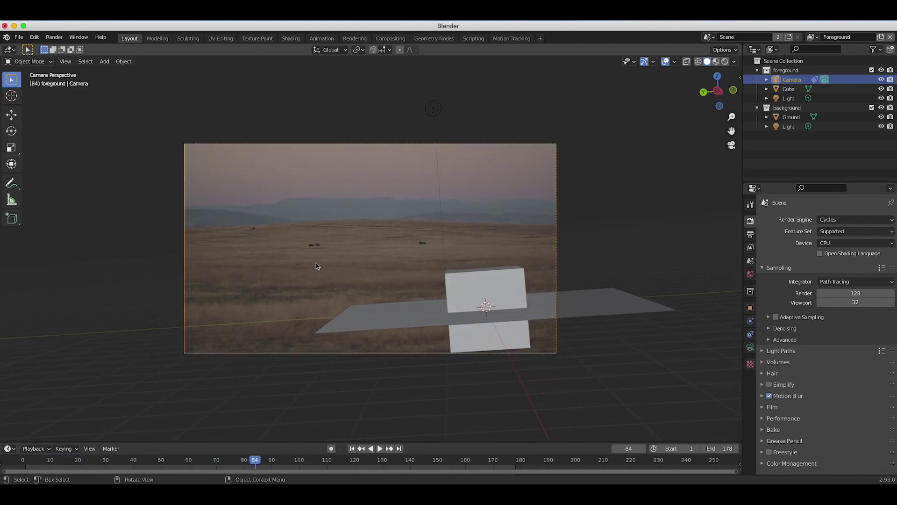
# Turn on the Motion Tracking overlay and inspect the track points on the field up close
pyautogui.click(675, 62)
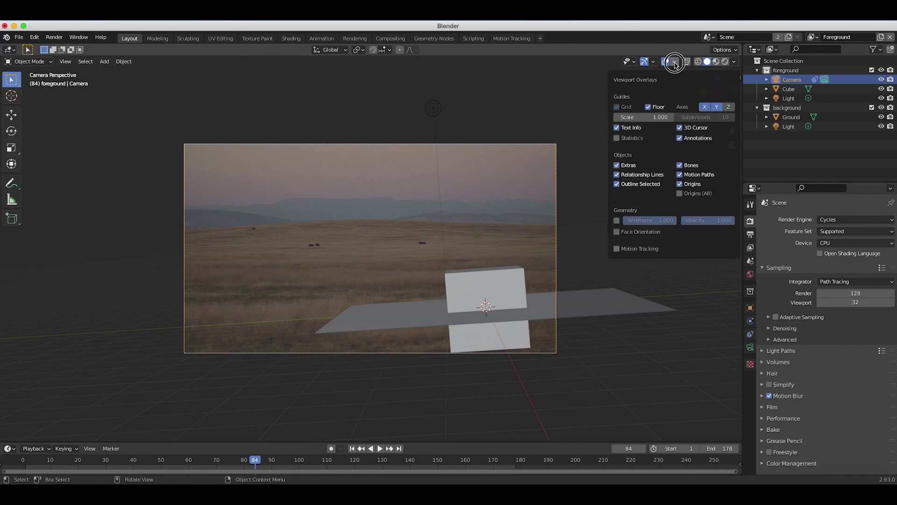
pyautogui.click(617, 249)
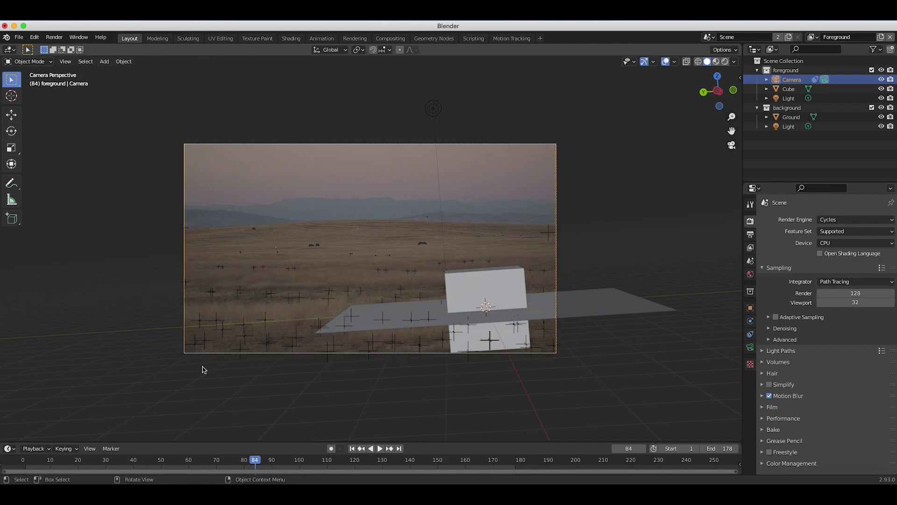
pyautogui.scroll(3, 363, 271)
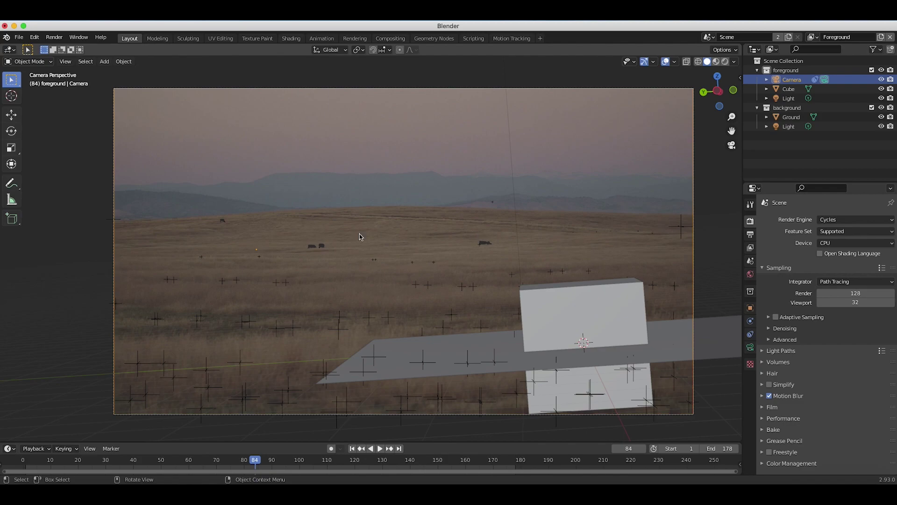
pyautogui.scroll(1, 373, 261)
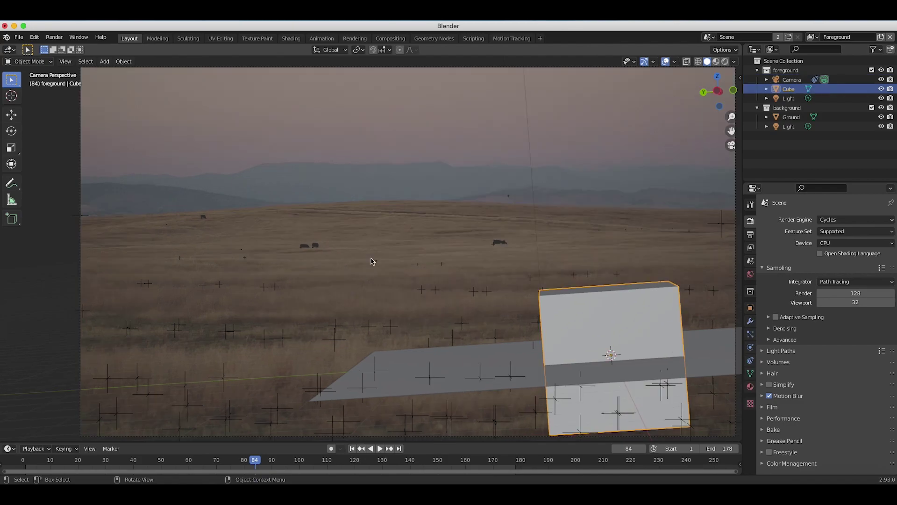
pyautogui.scroll(-3, 308, 207)
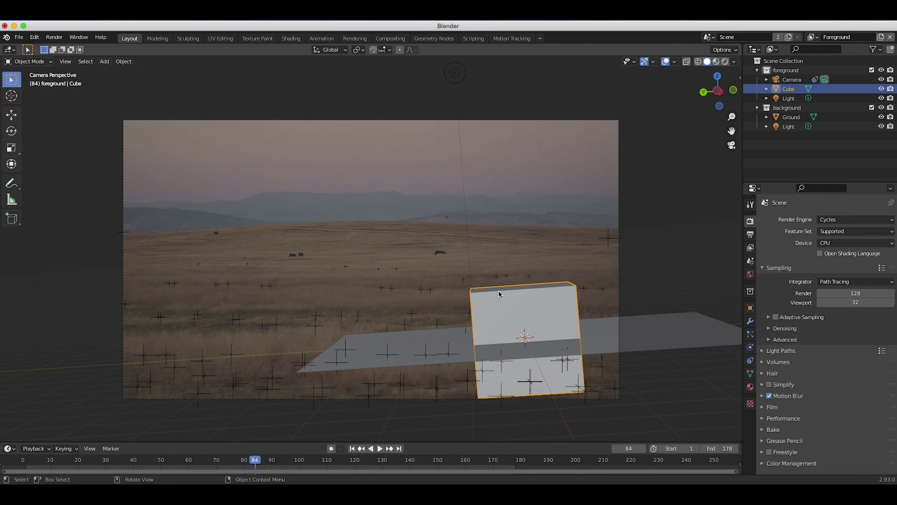
# Delete the cube, the ground plane and both lights from the tracking scene
pyautogui.press('x')
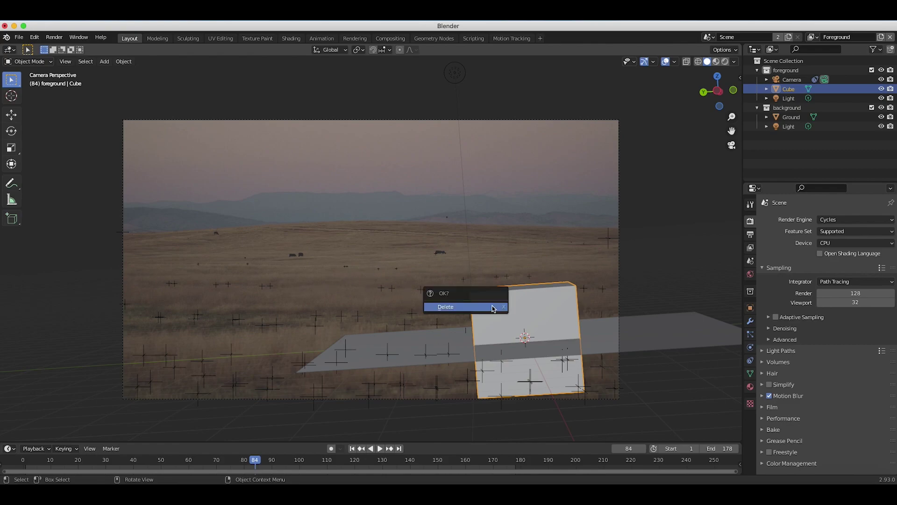
pyautogui.click(493, 309)
pyautogui.click(483, 341)
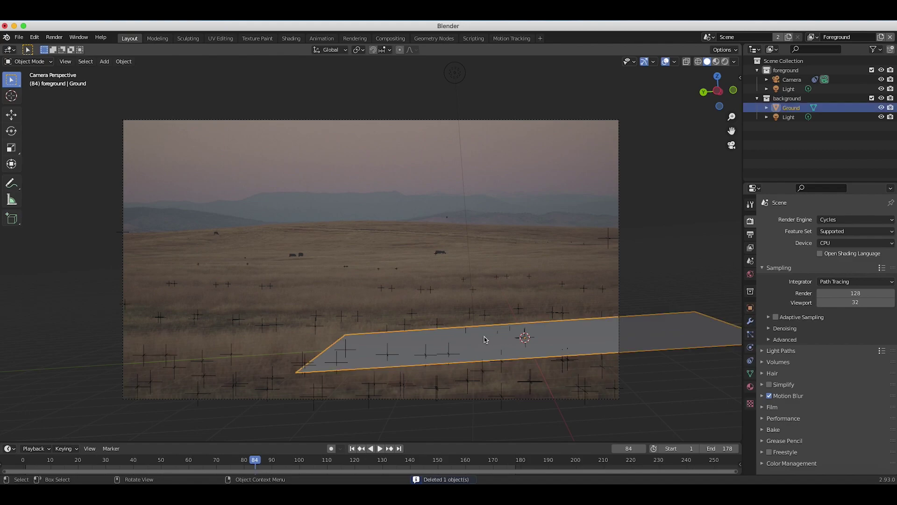
pyautogui.press('x')
pyautogui.click(486, 336)
pyautogui.click(451, 81)
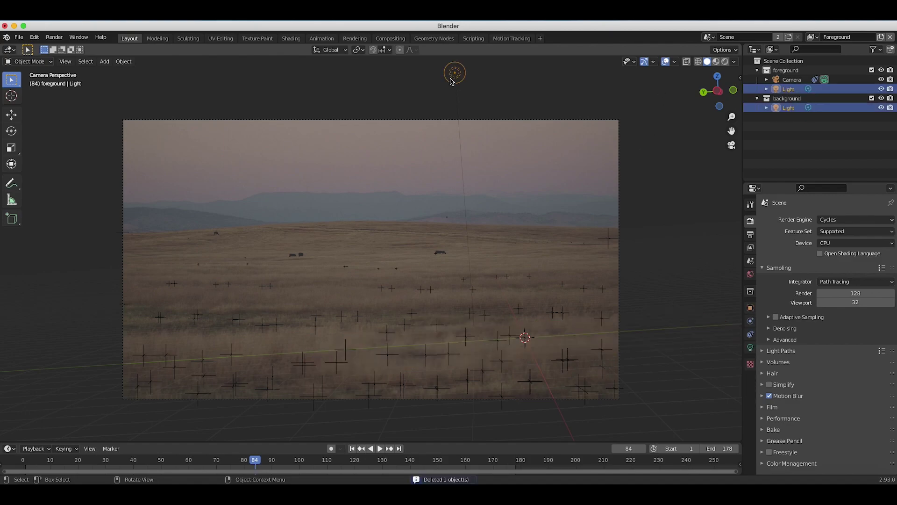
pyautogui.press('x')
pyautogui.click(463, 82)
# Delete the background and foreground collections, keeping the camera in the scene
pyautogui.click(816, 90)
pyautogui.rightClick(777, 89)
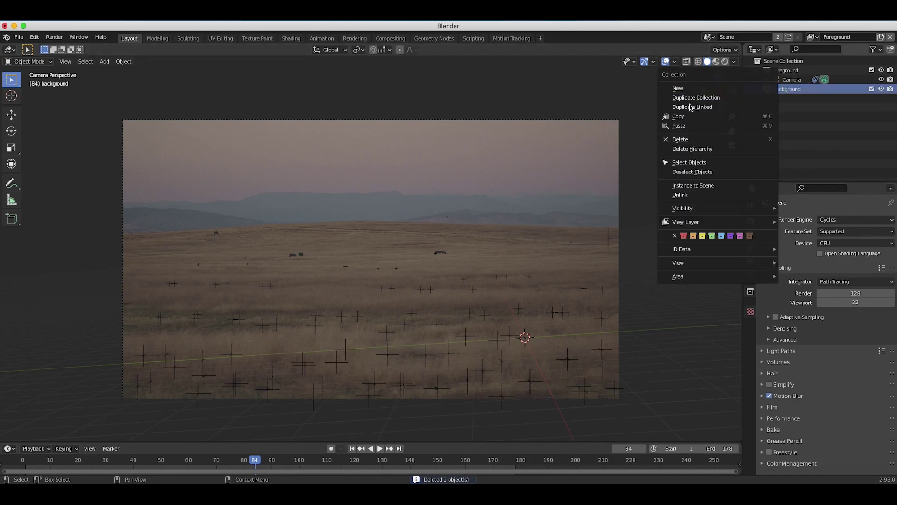
pyautogui.click(678, 139)
pyautogui.click(797, 70)
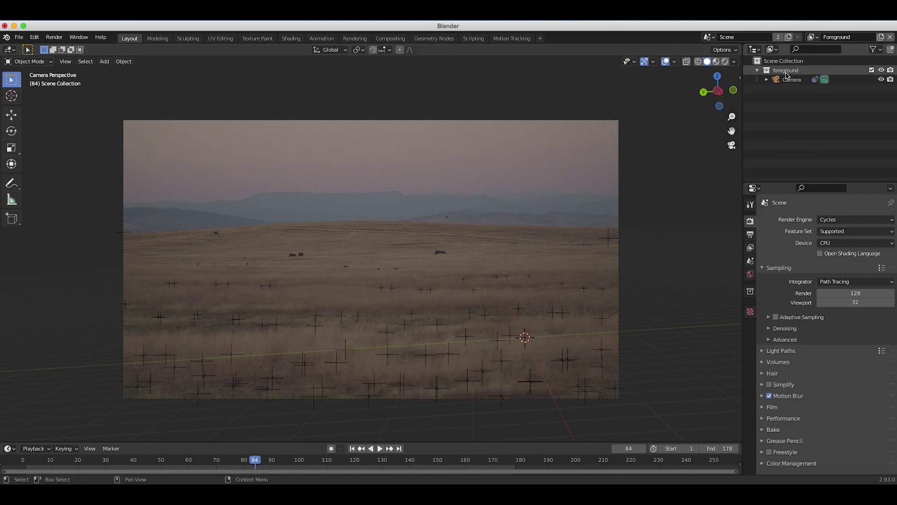
pyautogui.rightClick(797, 69)
pyautogui.click(697, 107)
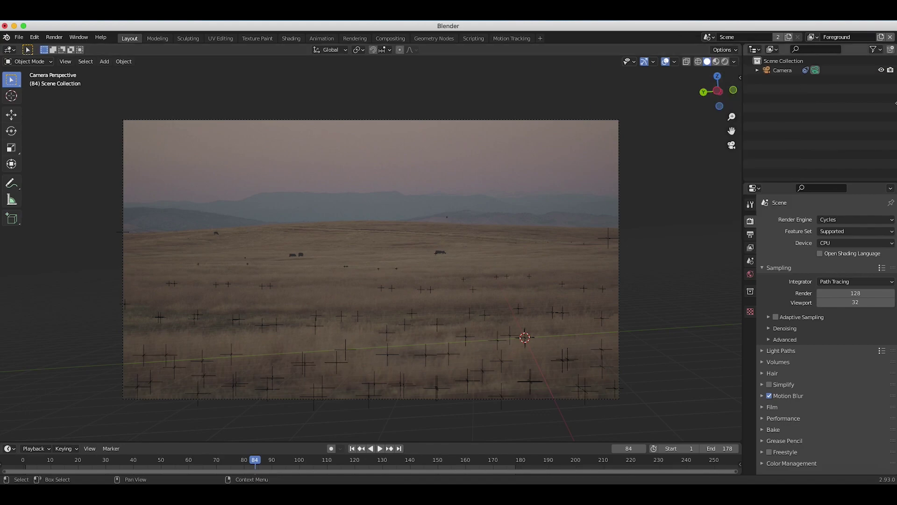
# Add a plane to the tracking scene and move it over the grass, checking the track point beside the right-hand cow
pyautogui.click(423, 279)
pyautogui.hotkey('shift', 'a')
pyautogui.moveTo(343, 158)
pyautogui.click(431, 156)
pyautogui.press('g')
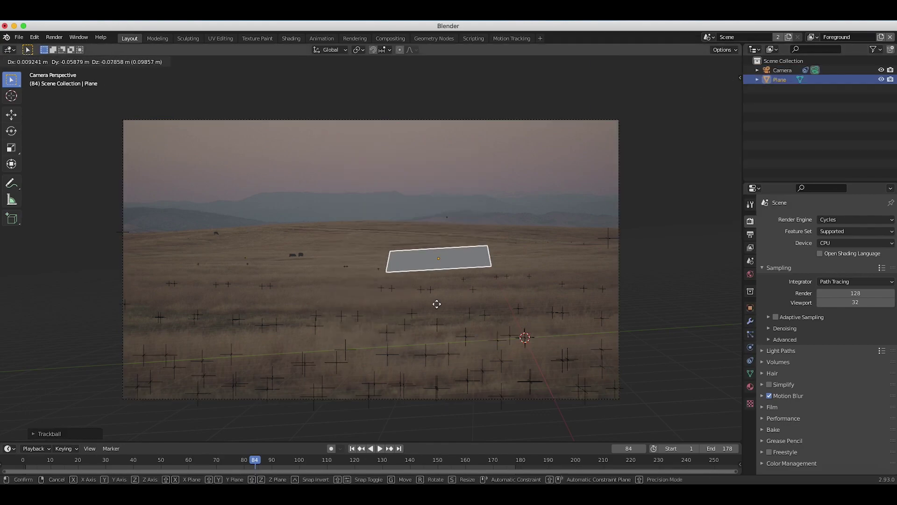
pyautogui.click(418, 278)
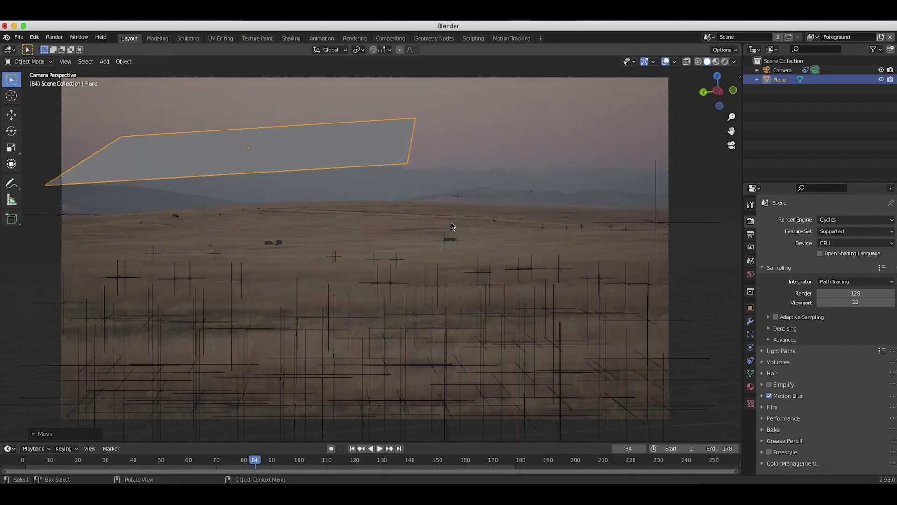
pyautogui.click(442, 243)
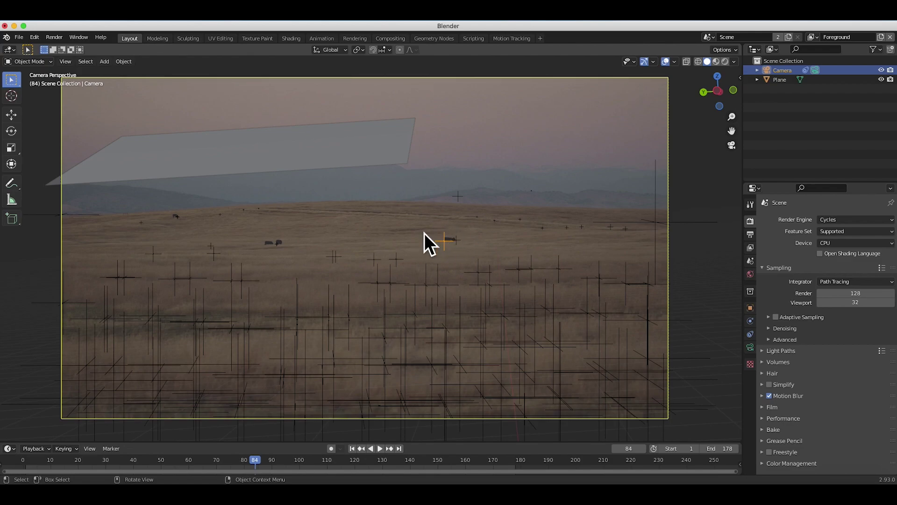
pyautogui.click(120, 239)
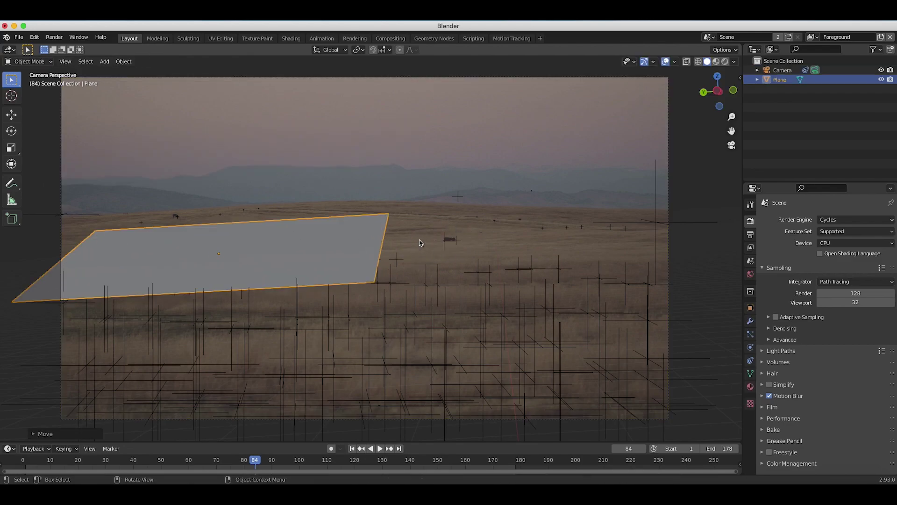
# Select the track point at the right-hand cow and move the plane toward the distant track points in a perspective view
pyautogui.click(440, 245)
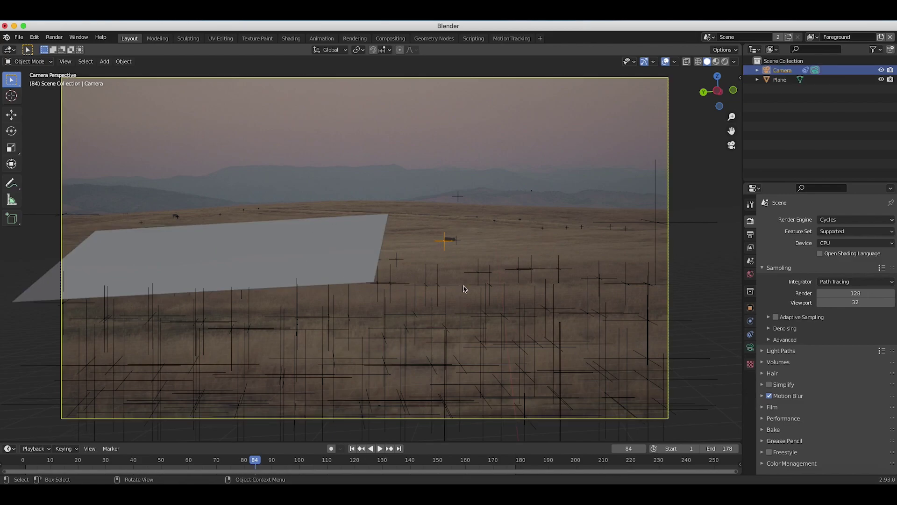
pyautogui.hscroll(-5, 295, 217)
pyautogui.scroll(-10, 296, 217)
pyautogui.scroll(5, 296, 217)
pyautogui.hscroll(-5, 296, 217)
pyautogui.keyDown('shift'); pyautogui.hscroll(-10, 296, 217); pyautogui.keyUp('shift')
pyautogui.scroll(5, 296, 216)
pyautogui.scroll(-3, 333, 326)
pyautogui.keyDown('shift'); pyautogui.hscroll(5, 332, 327); pyautogui.keyUp('shift')
pyautogui.click(593, 270)
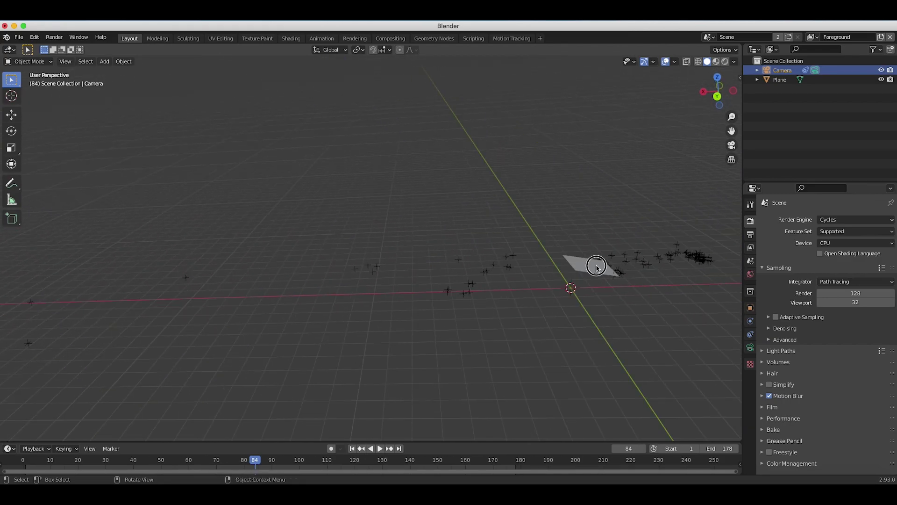
pyautogui.click(592, 267)
pyautogui.press('g')
pyautogui.click(258, 285)
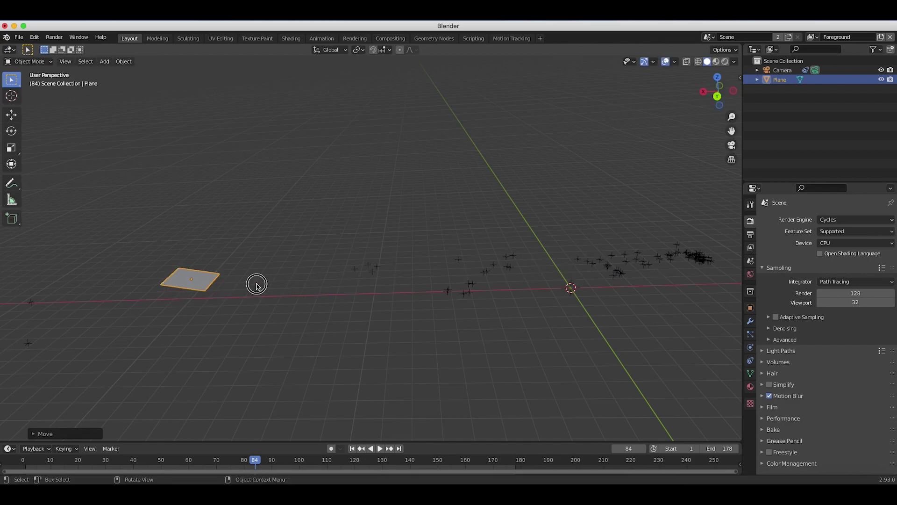
# Move the plane closer to the right-hand cow's track point, checking its placement from different angles
pyautogui.scroll(5, 299, 284)
pyautogui.press('g')
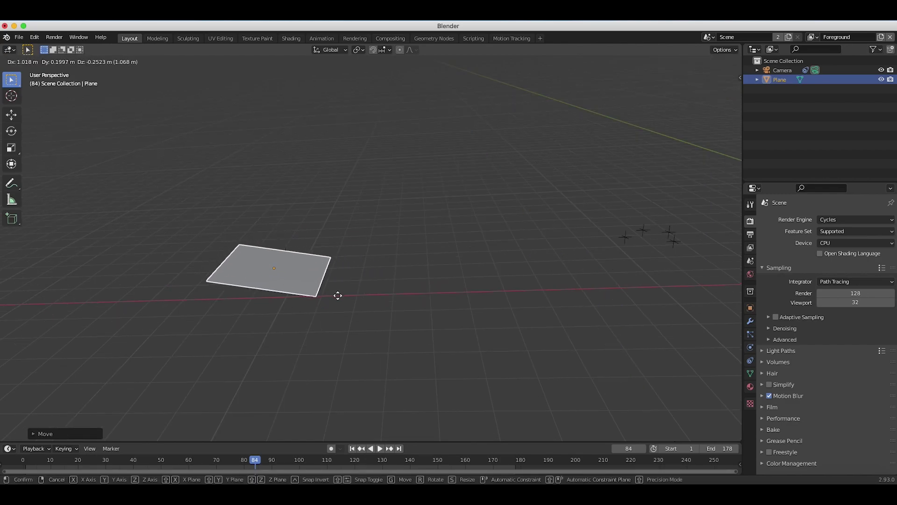
pyautogui.click(352, 293)
pyautogui.hscroll(-5, 352, 293)
pyautogui.click(507, 317)
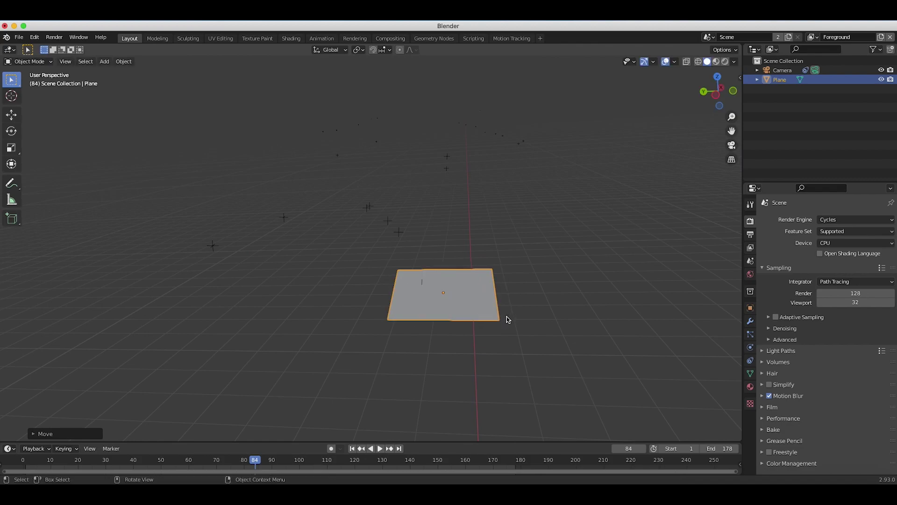
pyautogui.hscroll(10, 506, 317)
pyautogui.press('g')
pyautogui.click(507, 324)
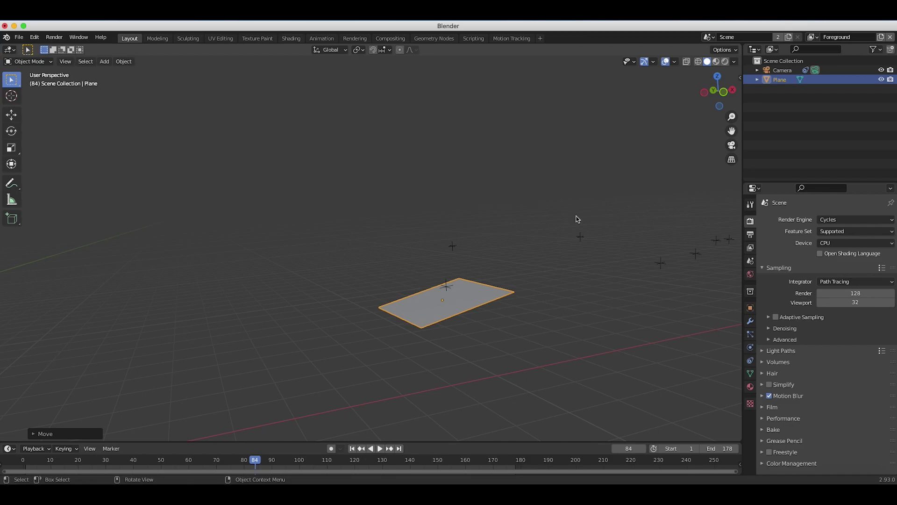
# Centre the plane on the cow's track point with moves along the X, Y and Z axes and return to the camera view
pyautogui.moveTo(503, 246); pyautogui.dragTo(505, 323, button='middle')
pyautogui.press('g')
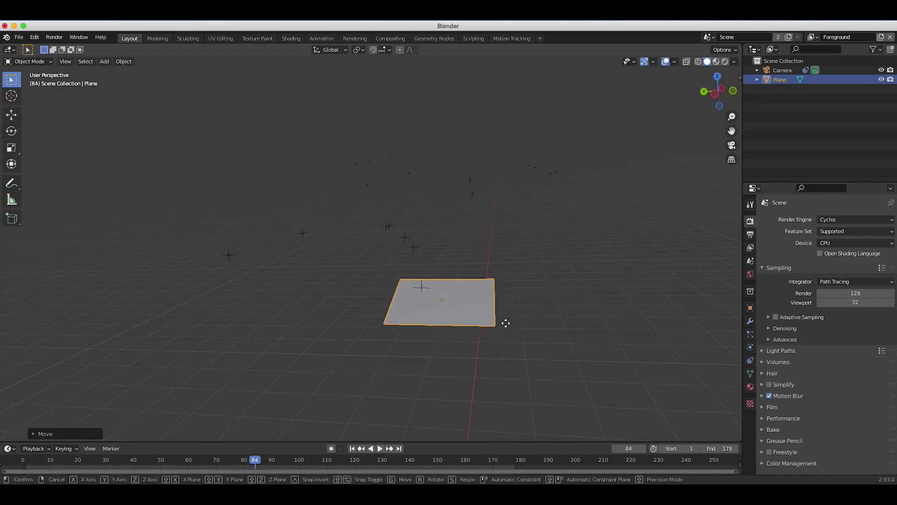
pyautogui.press('y')
pyautogui.click(475, 324)
pyautogui.press('g')
pyautogui.press('x')
pyautogui.click(484, 313)
pyautogui.press('g')
pyautogui.press('z')
pyautogui.click(486, 308)
pyautogui.press('g')
pyautogui.press('y')
pyautogui.press('x')
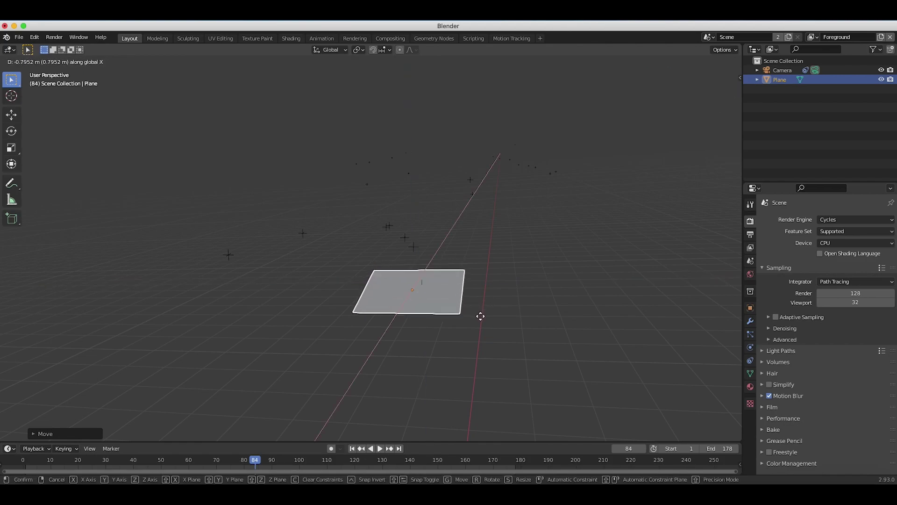
pyautogui.click(484, 314)
pyautogui.press('g')
pyautogui.click(484, 314)
pyautogui.moveTo(484, 315); pyautogui.dragTo(488, 318, button='middle')
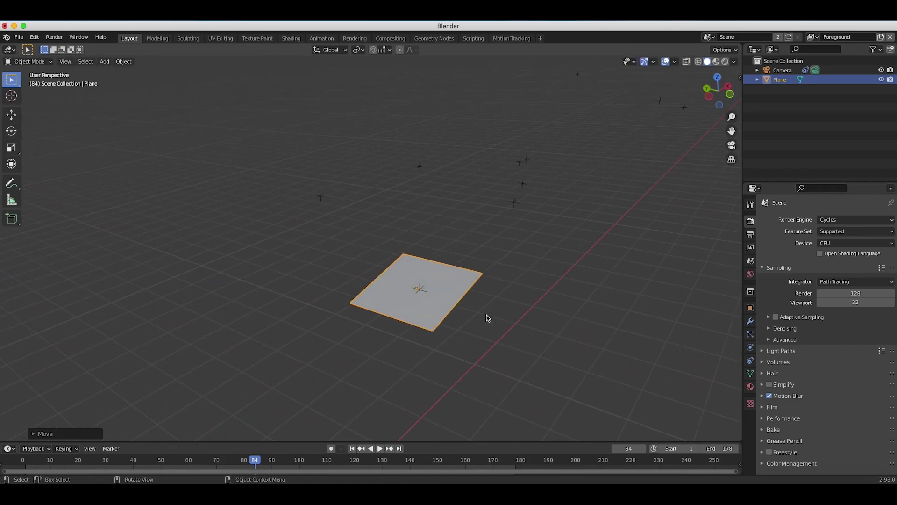
pyautogui.click(65, 61)
pyautogui.moveTo(80, 169)
pyautogui.click(206, 168)
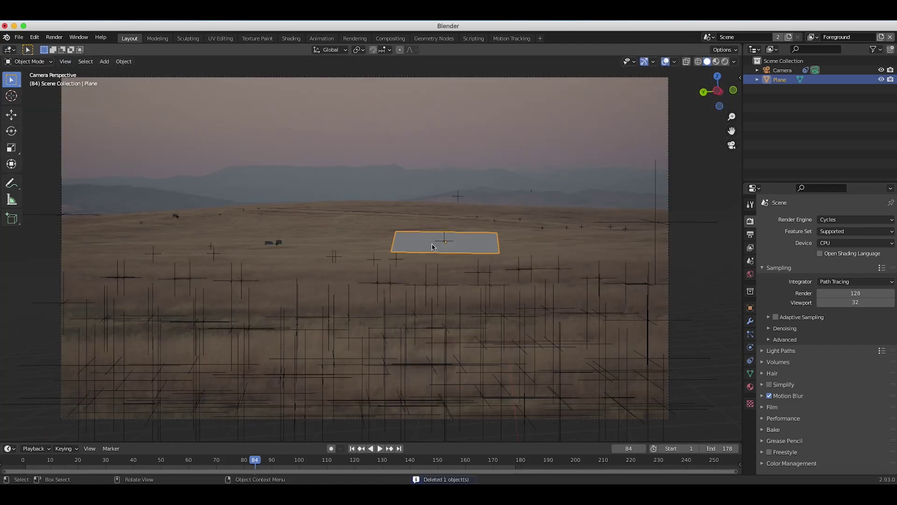
# Subdivide the plane in Edit Mode with 8 cuts
pyautogui.click(15, 64)
pyautogui.click(21, 79)
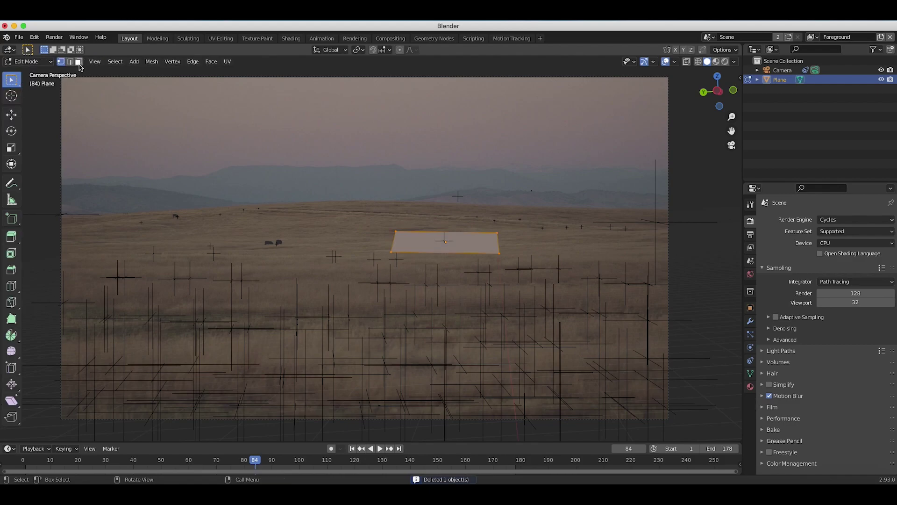
pyautogui.click(193, 61)
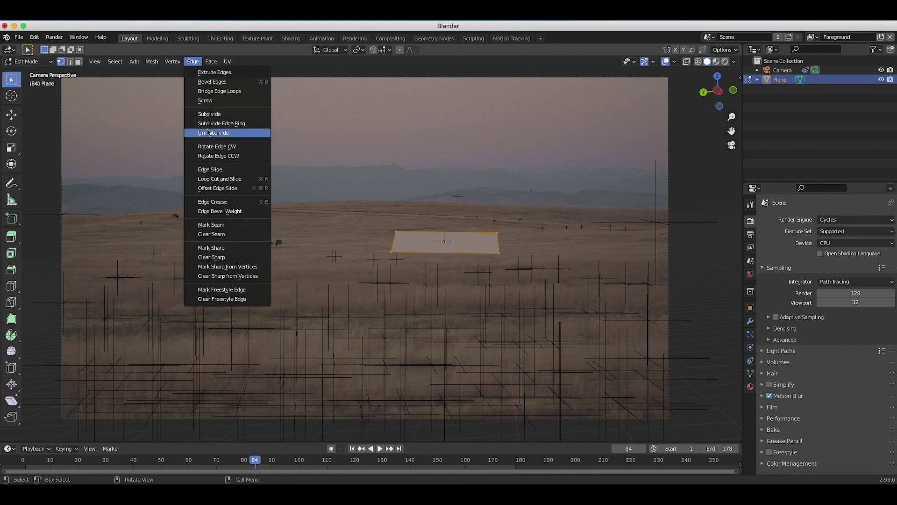
pyautogui.click(206, 114)
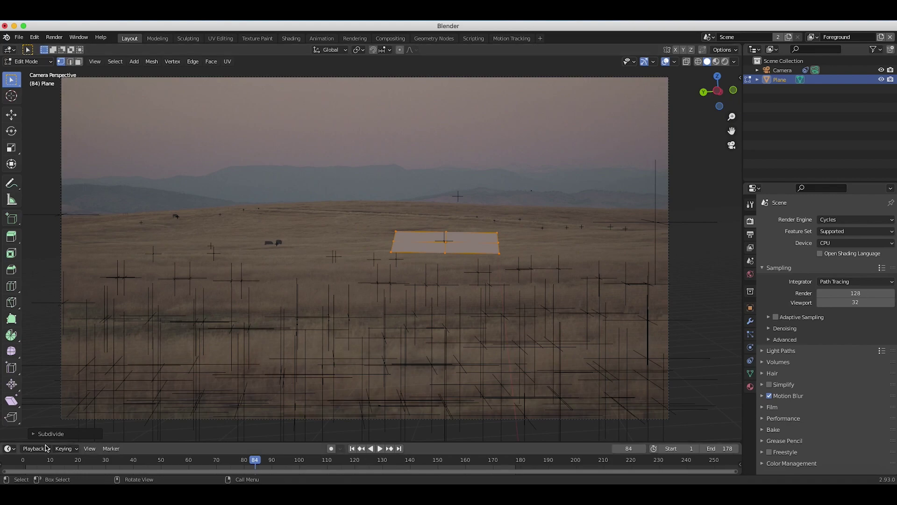
pyautogui.click(34, 434)
pyautogui.moveTo(152, 369); pyautogui.dragTo(182, 369)
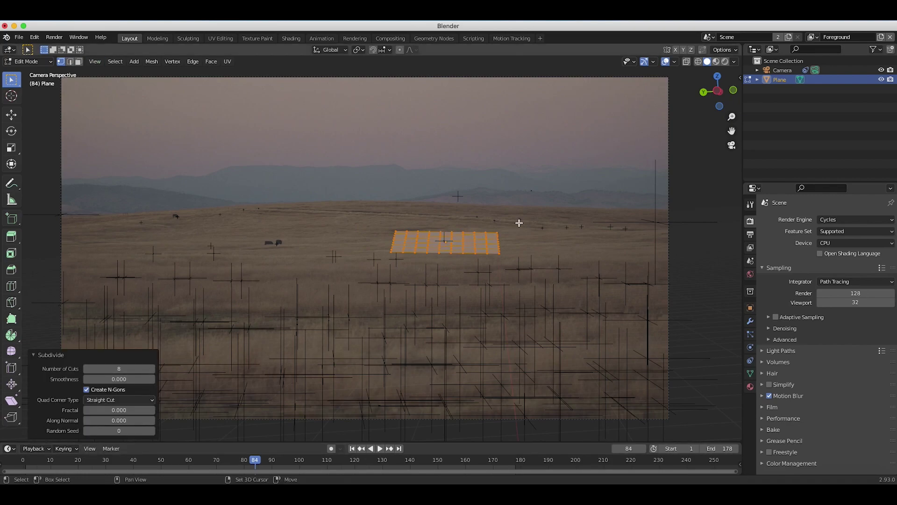
# Duplicate the subdivided grid about 3.2 m over to the left-hand cows and rotate the copy to follow the field's slope
pyautogui.hotkey('shift', 'd')
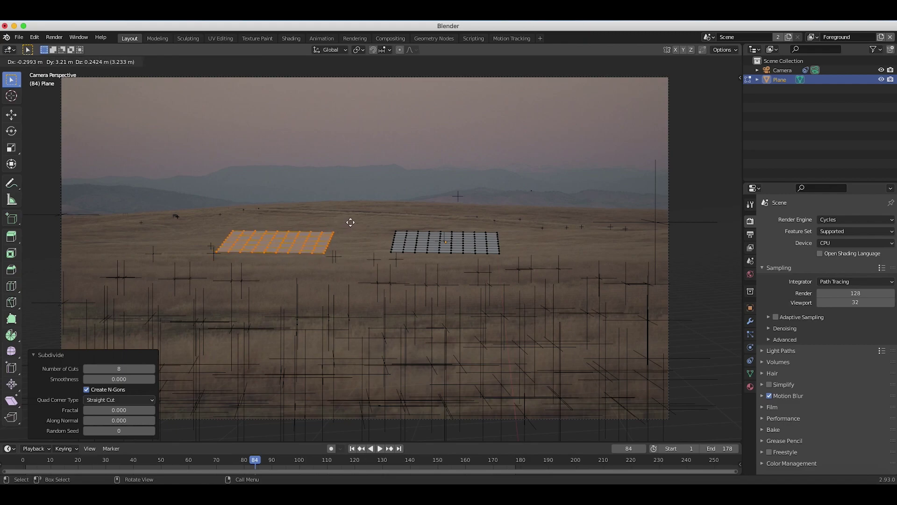
pyautogui.click(352, 221)
pyautogui.press('r')
pyautogui.press('r')
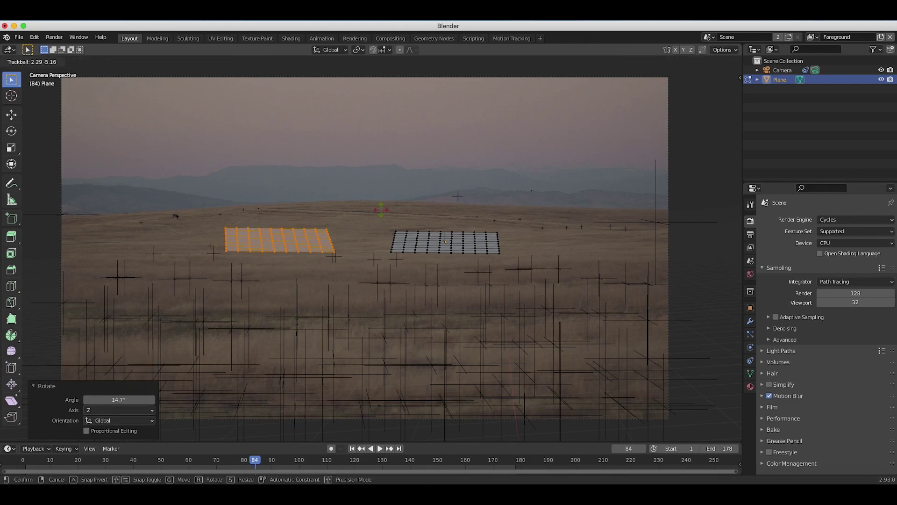
pyautogui.click(383, 209)
pyautogui.press('r')
pyautogui.press('r')
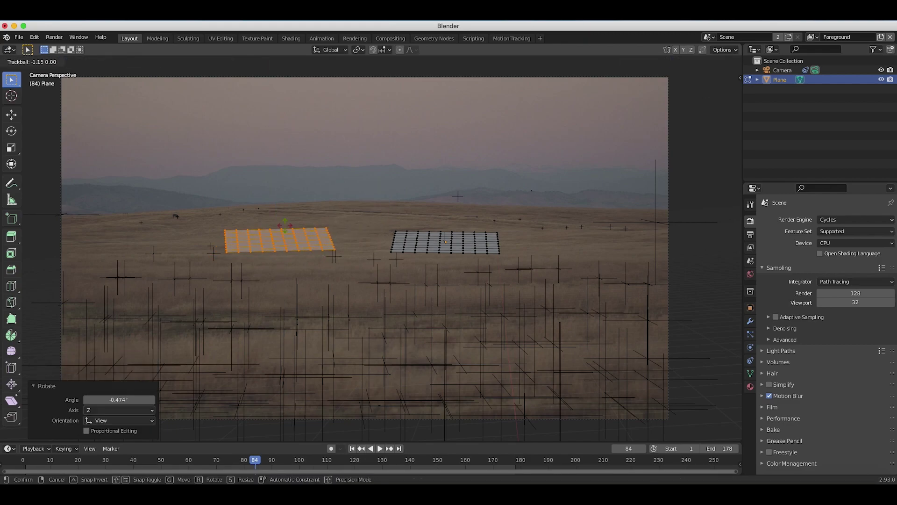
pyautogui.click(286, 225)
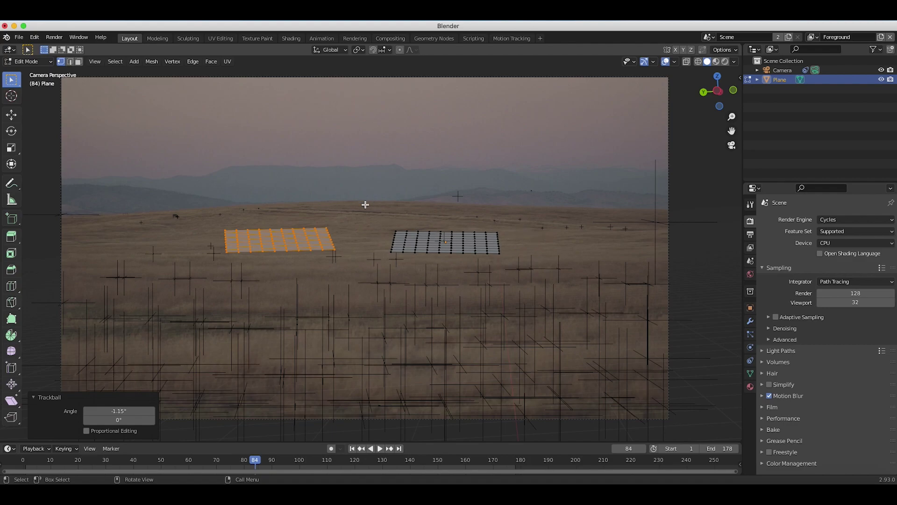
# Enable proportional editing and raise a back-edge vertex of the right-hand grid about 0.08 m to follow the hill
pyautogui.click(565, 277)
pyautogui.scroll(2, 441, 290)
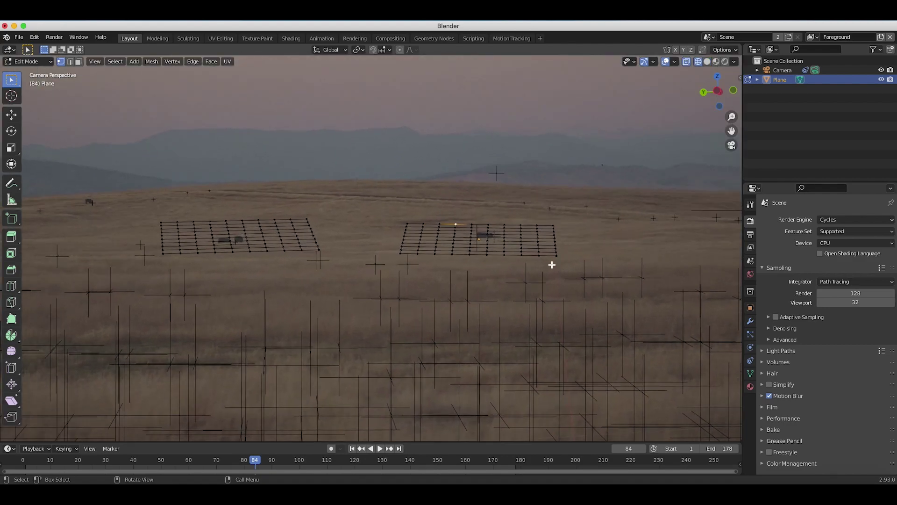
pyautogui.click(400, 50)
pyautogui.press('g')
pyautogui.click(479, 234)
pyautogui.click(485, 223)
pyautogui.click(485, 215)
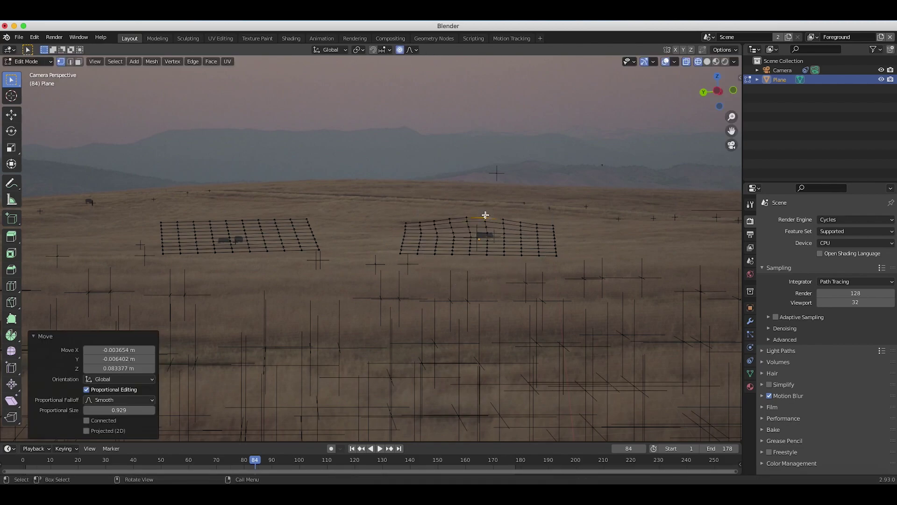
# Pull two vertices on the right-hand grid's left edge slightly outward with proportional editing
pyautogui.click(407, 223)
pyautogui.press('g')
pyautogui.click(397, 225)
pyautogui.click(403, 239)
pyautogui.press('g')
pyautogui.click(396, 243)
# Lower a back-edge vertex of the left-hand grid about 0.1 m and nudge a front-edge vertex with proportional editing
pyautogui.click(243, 219)
pyautogui.press('g')
pyautogui.click(227, 222)
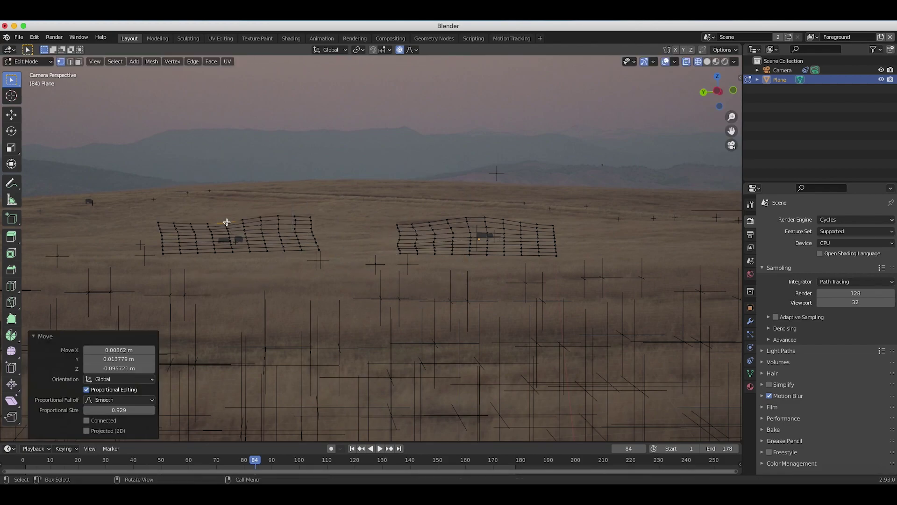
pyautogui.click(273, 244)
pyautogui.press('g')
pyautogui.click(273, 246)
pyautogui.scroll(-3, 280, 250)
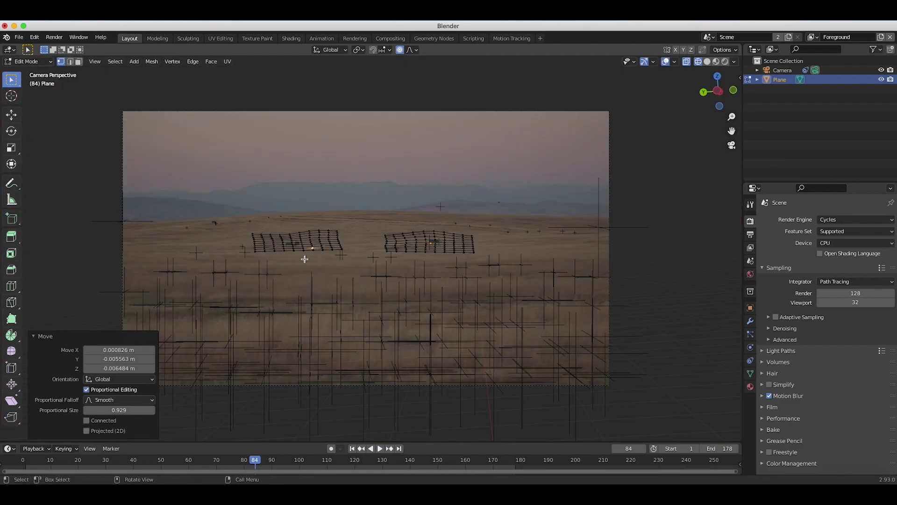
# Select all vertices of both grids and create a new material with an Emission surface shader
pyautogui.press('b')
pyautogui.moveTo(517, 177); pyautogui.dragTo(129, 321)
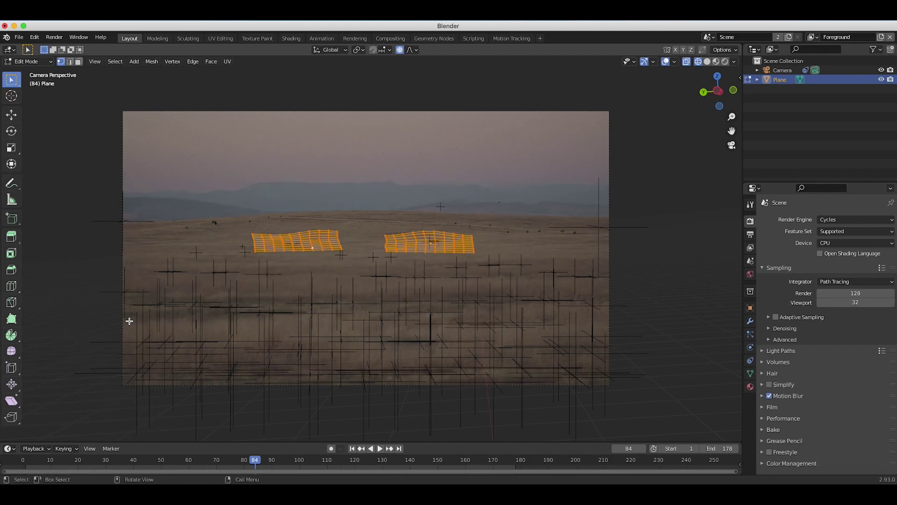
pyautogui.click(750, 387)
pyautogui.click(808, 261)
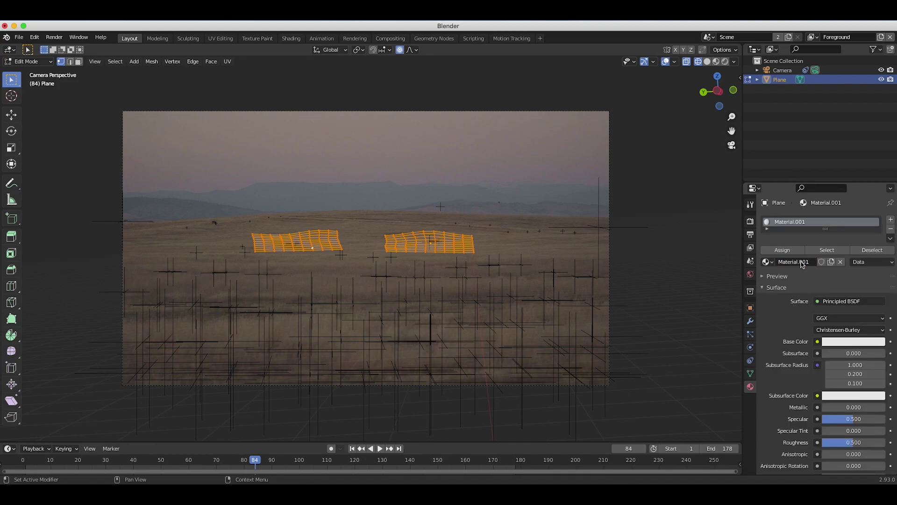
pyautogui.click(831, 302)
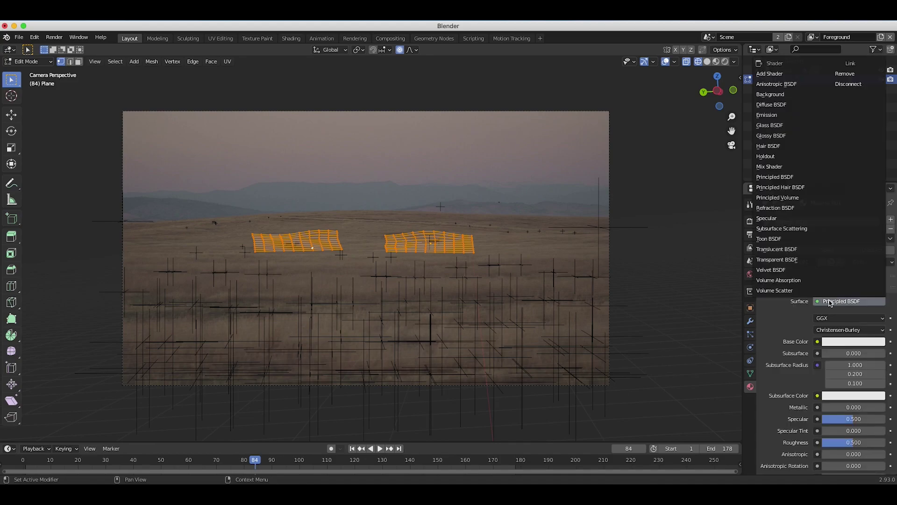
pyautogui.click(768, 115)
# Use an Image Texture for the emission color and load "Screen Shot 2021-07-15 at 1.51.54 PM.png" from the Desktop
pyautogui.click(817, 318)
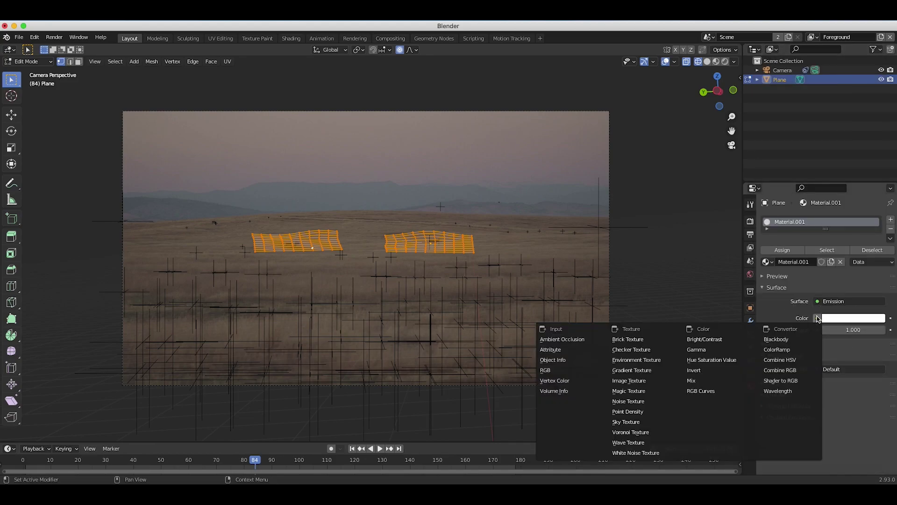
pyautogui.click(630, 383)
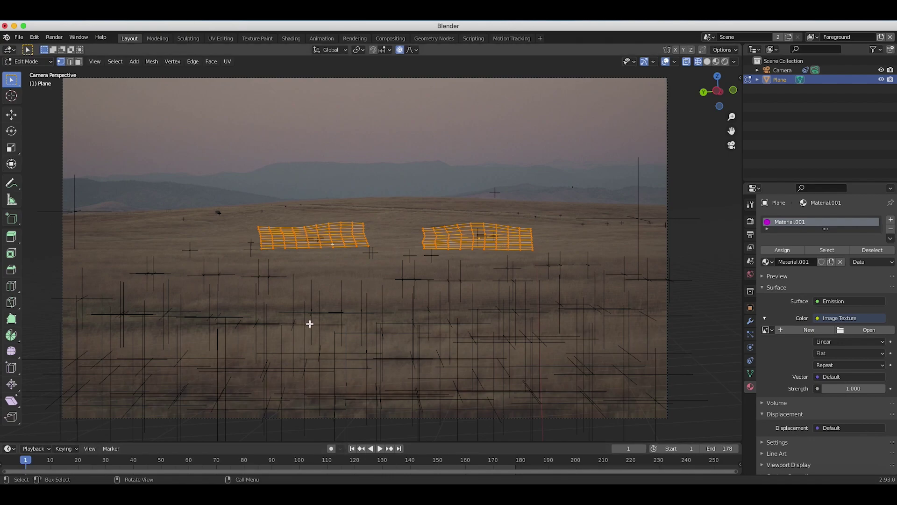
pyautogui.click(867, 332)
pyautogui.click(124, 253)
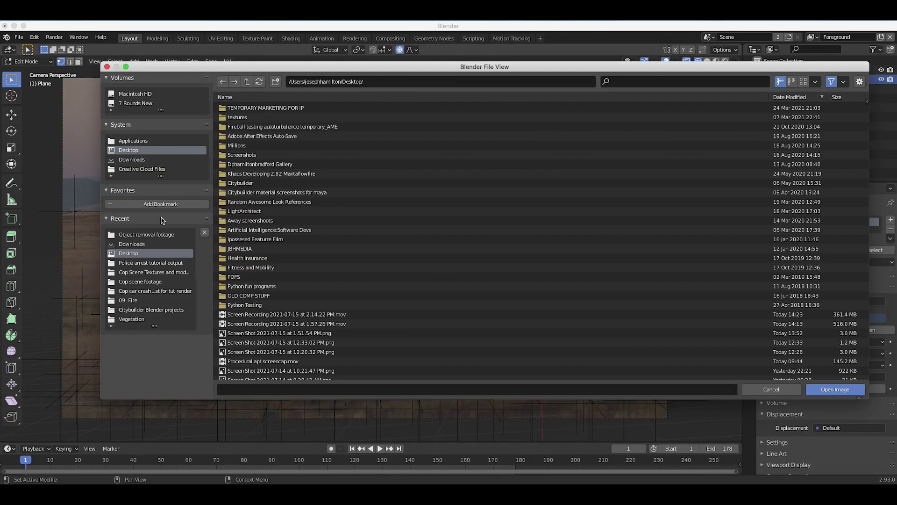
pyautogui.click(247, 334)
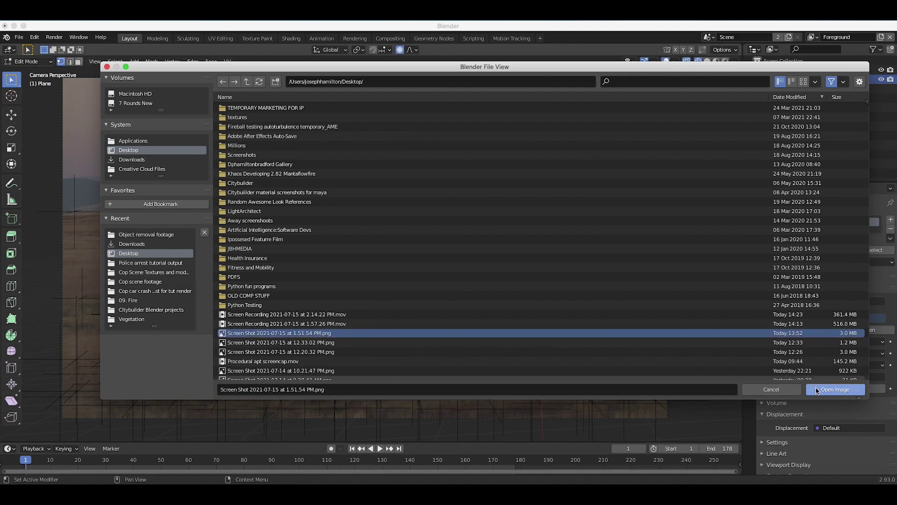
pyautogui.click(817, 392)
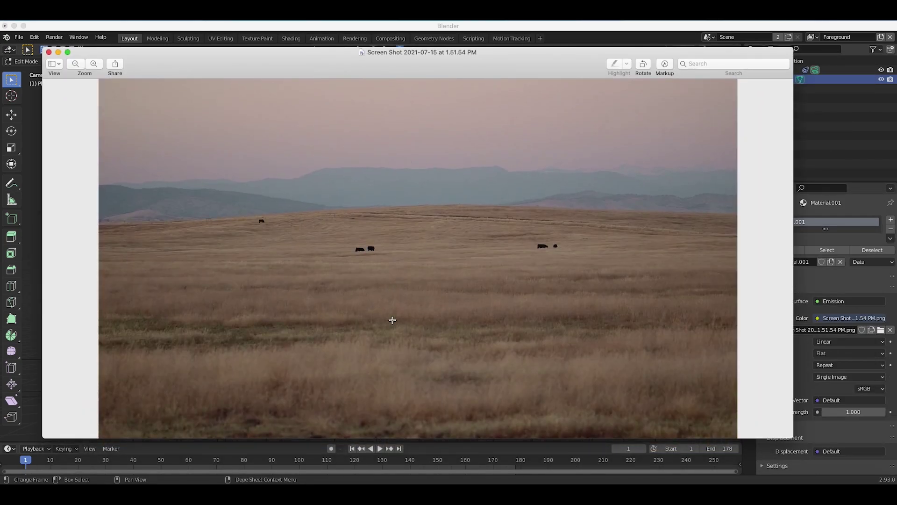
pyautogui.click(58, 52)
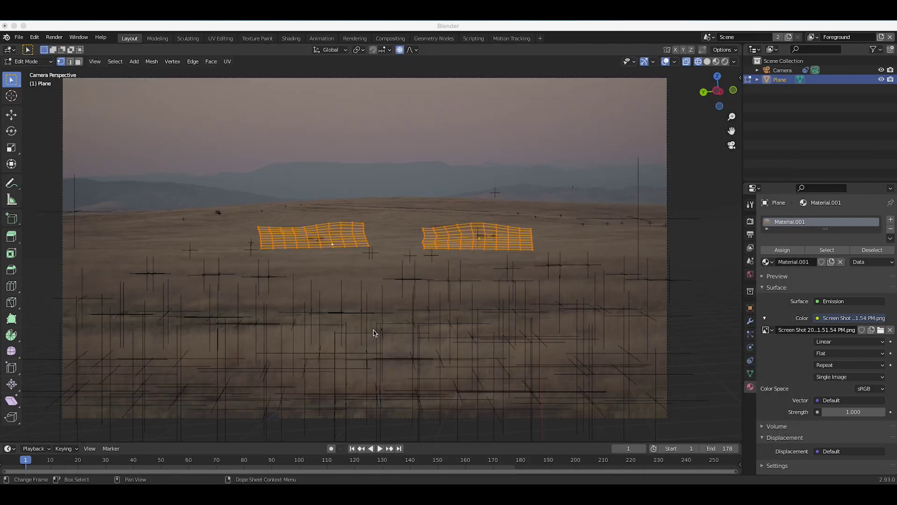
# Unwrap the UVs of both grids by projecting them from the camera view
pyautogui.click(353, 451)
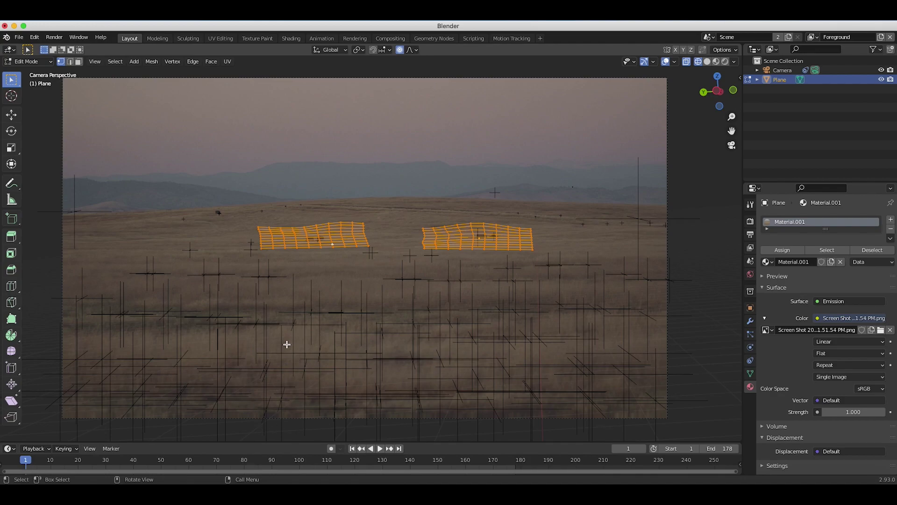
pyautogui.press('u')
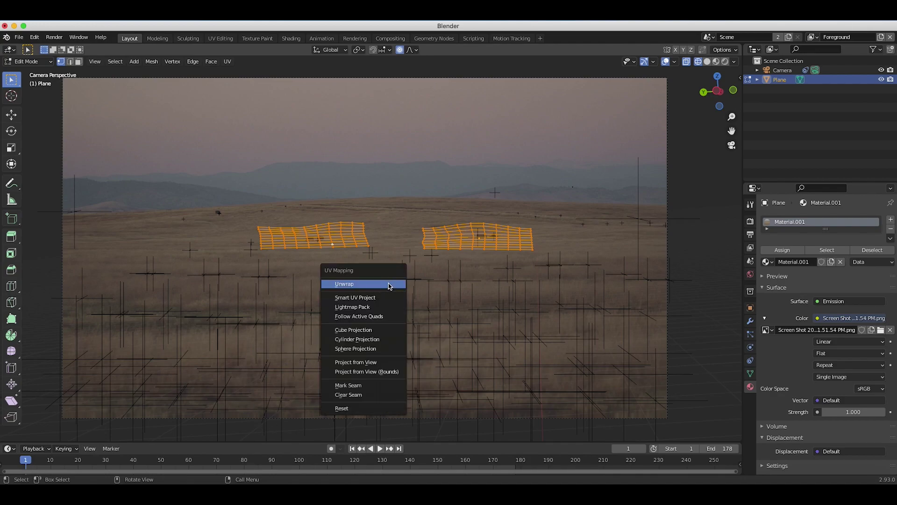
pyautogui.click(360, 365)
# Return to Object Mode and inspect the projected texture on both patches in Rendered shading
pyautogui.press('z')
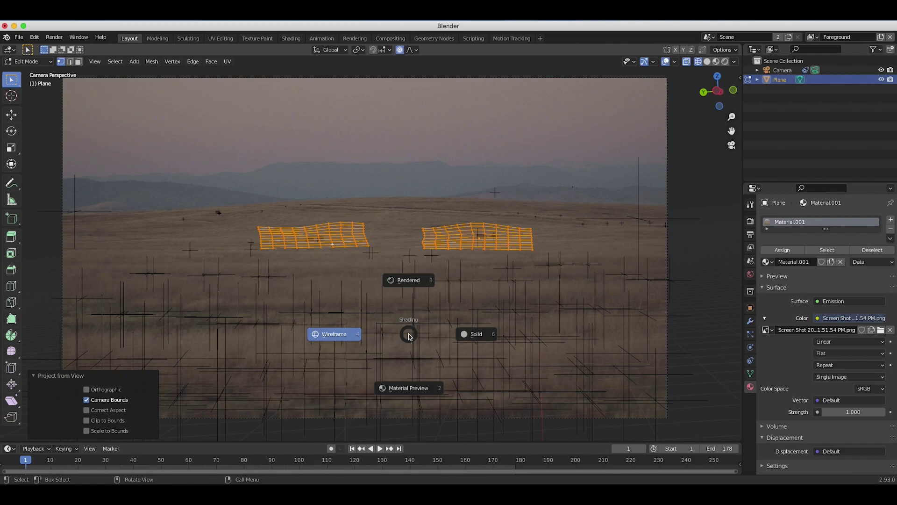
pyautogui.click(411, 283)
pyautogui.press('Tab')
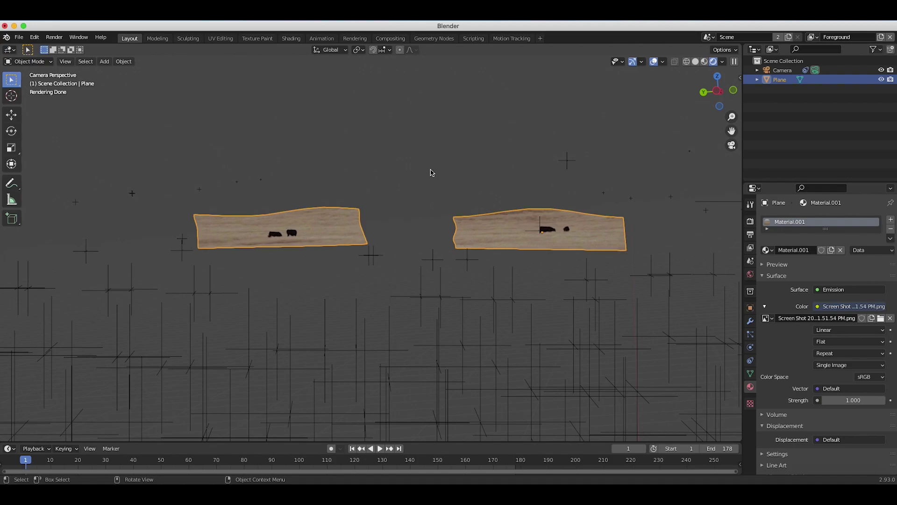
pyautogui.scroll(-2, 392, 335)
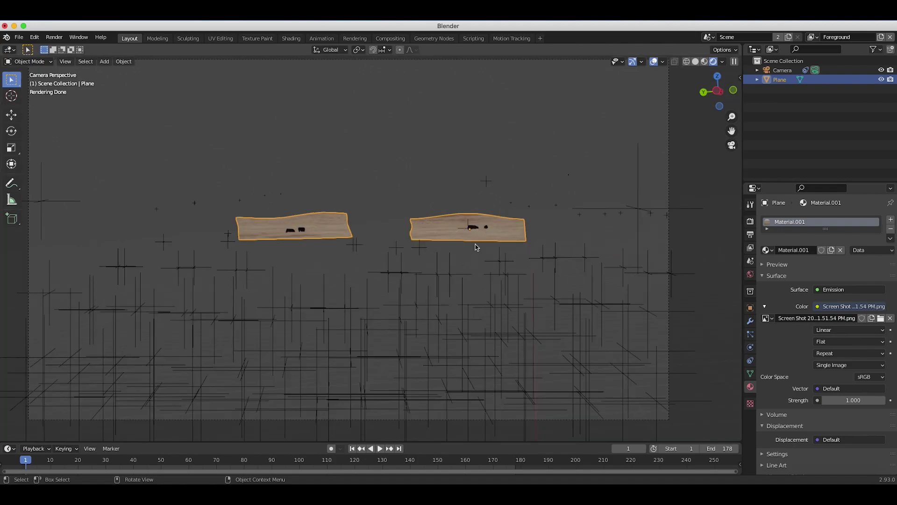
pyautogui.scroll(2, 434, 236)
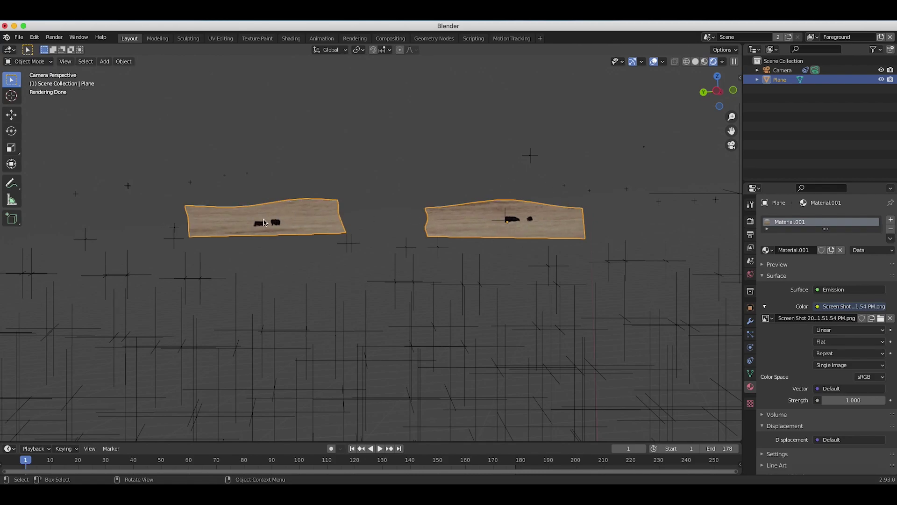
# Restore Solid viewport shading and put the patch plane into Texture Paint mode
pyautogui.press('z')
pyautogui.click(378, 255)
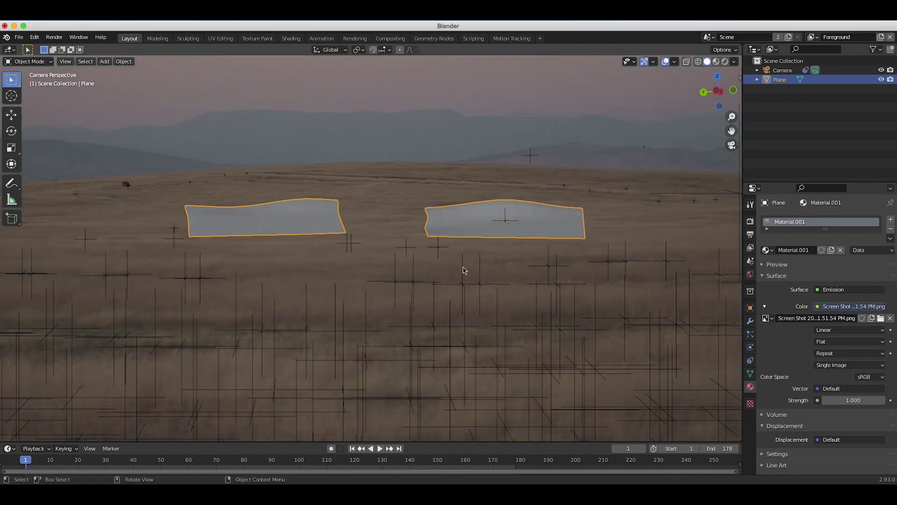
pyautogui.scroll(-2, 486, 275)
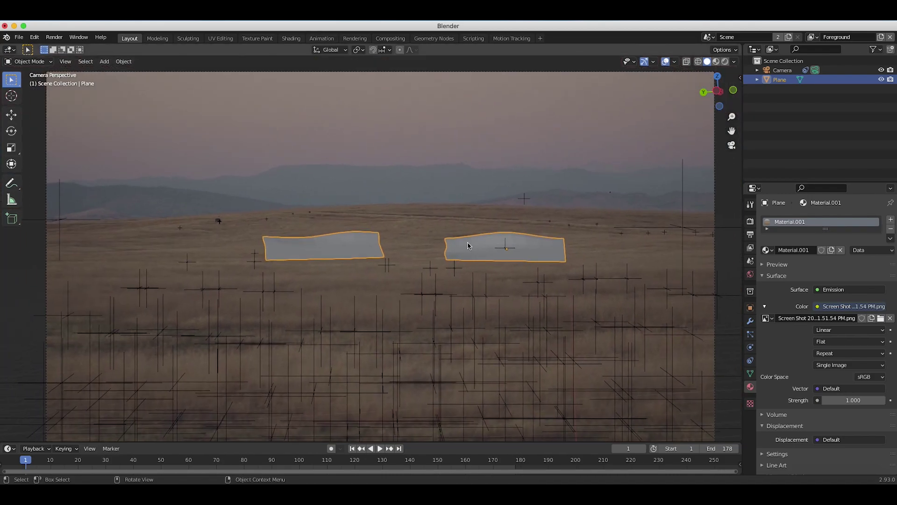
pyautogui.click(28, 61)
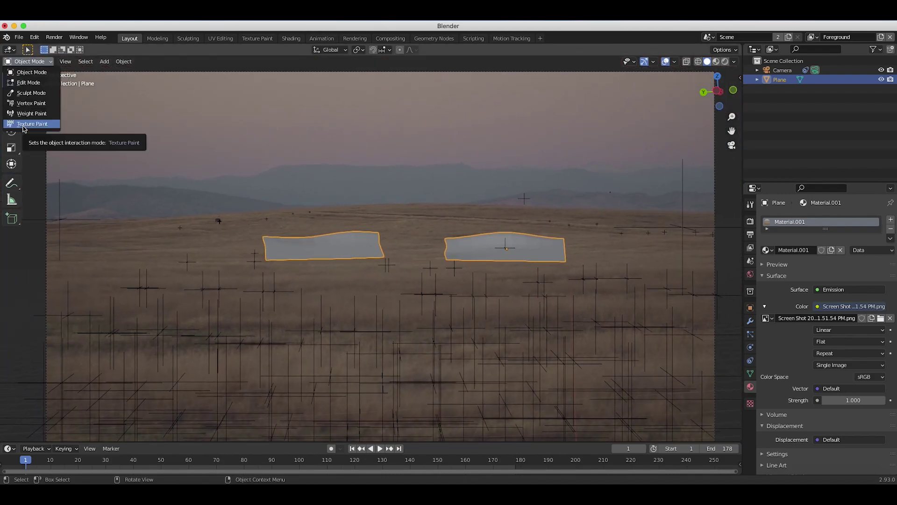
pyautogui.click(31, 124)
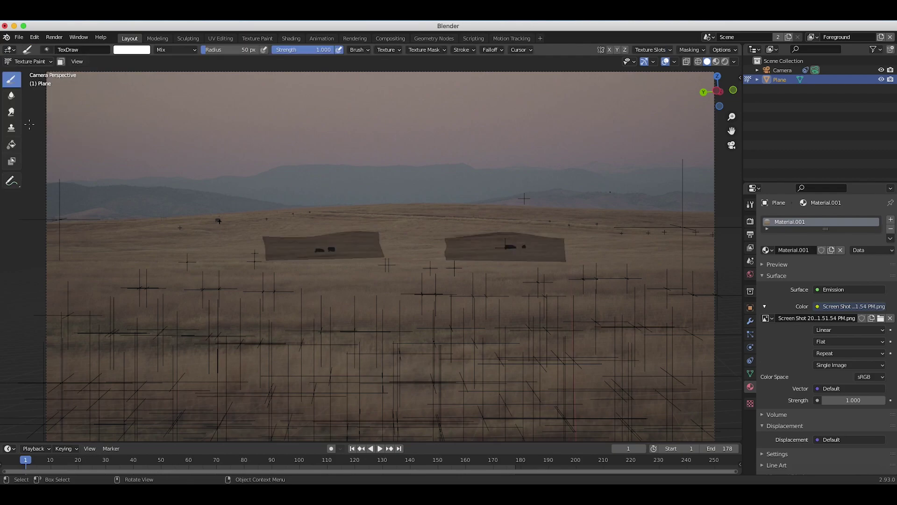
# With the Clone brush, set a grass source beside the left patch's cows and paint over both cows
pyautogui.scroll(3, 13, 131)
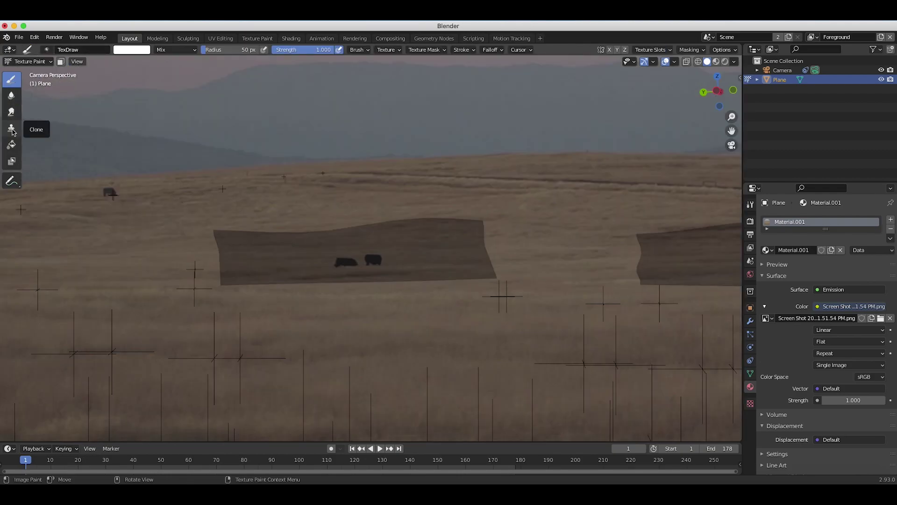
pyautogui.click(12, 129)
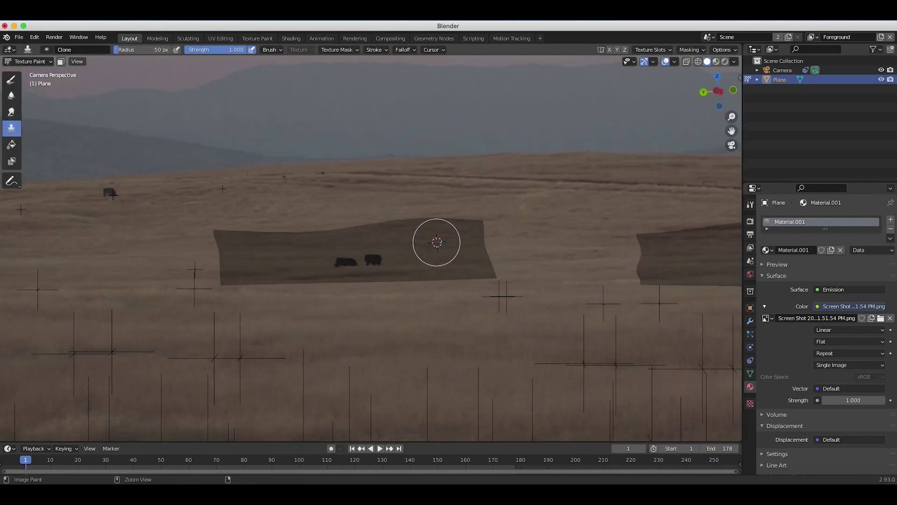
pyautogui.keyDown('ctrl'); pyautogui.click(252, 254); pyautogui.keyUp('ctrl')
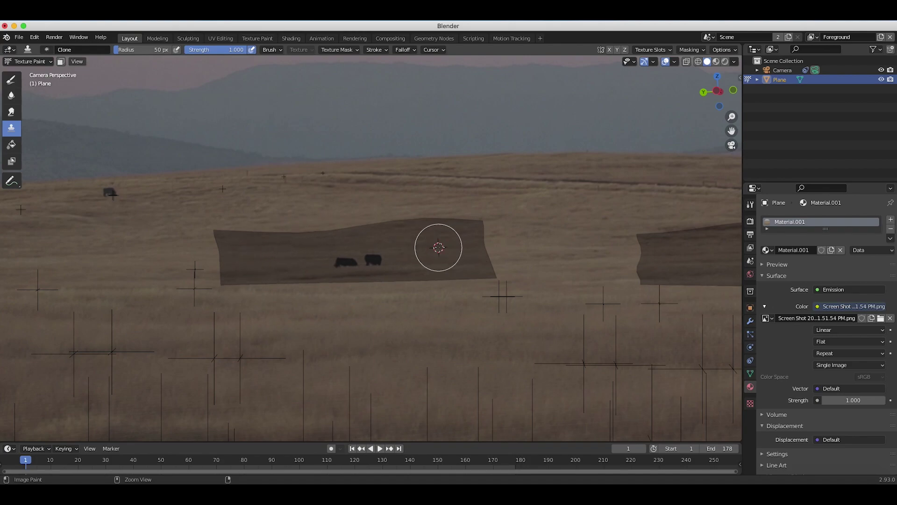
pyautogui.keyDown('ctrl'); pyautogui.click(245, 253); pyautogui.keyUp('ctrl')
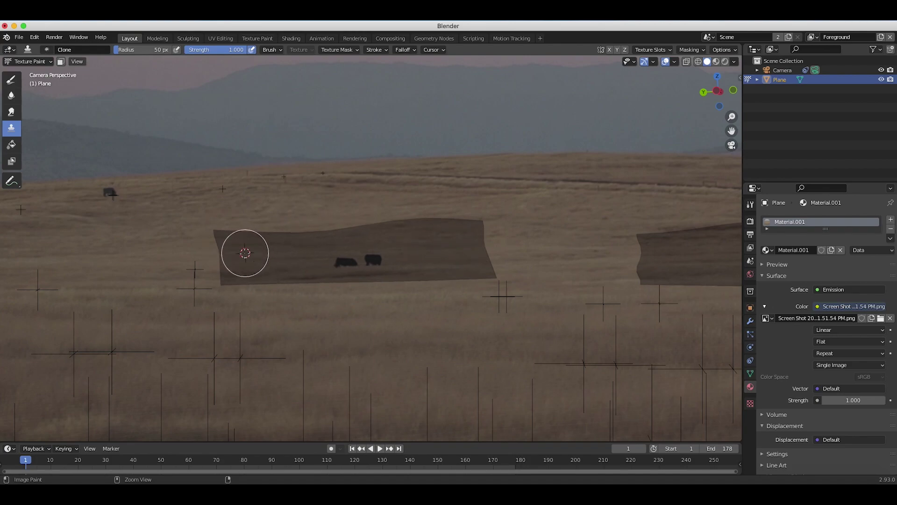
pyautogui.keyDown('ctrl'); pyautogui.click(438, 250); pyautogui.keyUp('ctrl')
pyautogui.scroll(3, 438, 250)
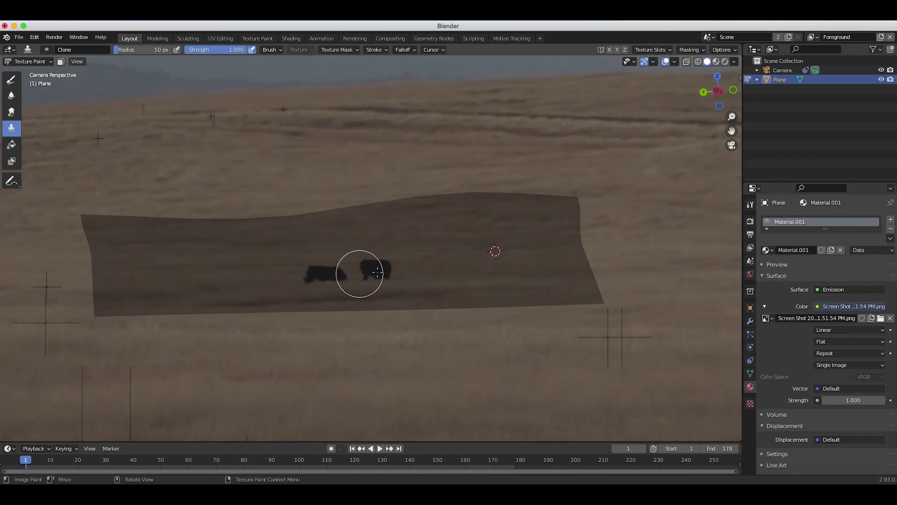
pyautogui.moveTo(393, 262); pyautogui.dragTo(288, 276)
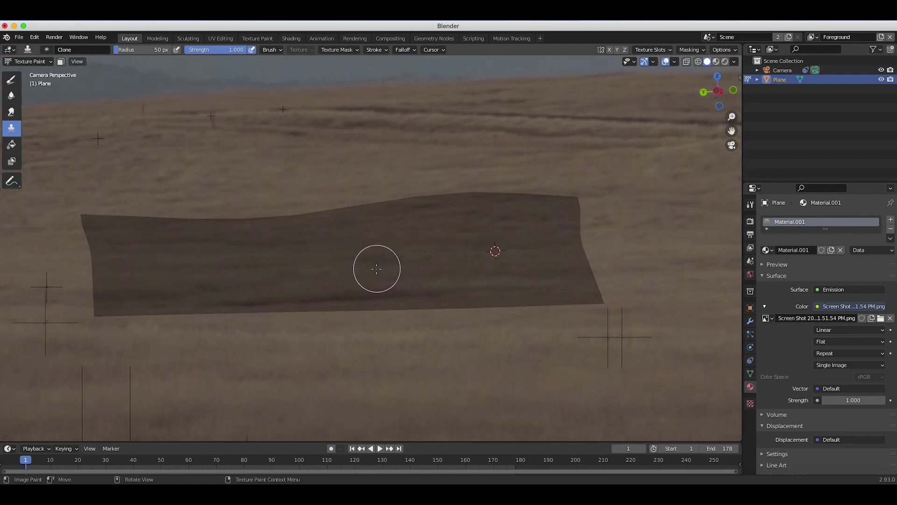
# Clone clean grass from the left part of the right-hand patch over its two cows
pyautogui.scroll(-3, 425, 357)
pyautogui.keyDown('shift'); pyautogui.moveTo(561, 293); pyautogui.dragTo(221, 313, button='middle'); pyautogui.keyUp('shift')
pyautogui.scroll(2, 403, 275)
pyautogui.scroll(1, 411, 272)
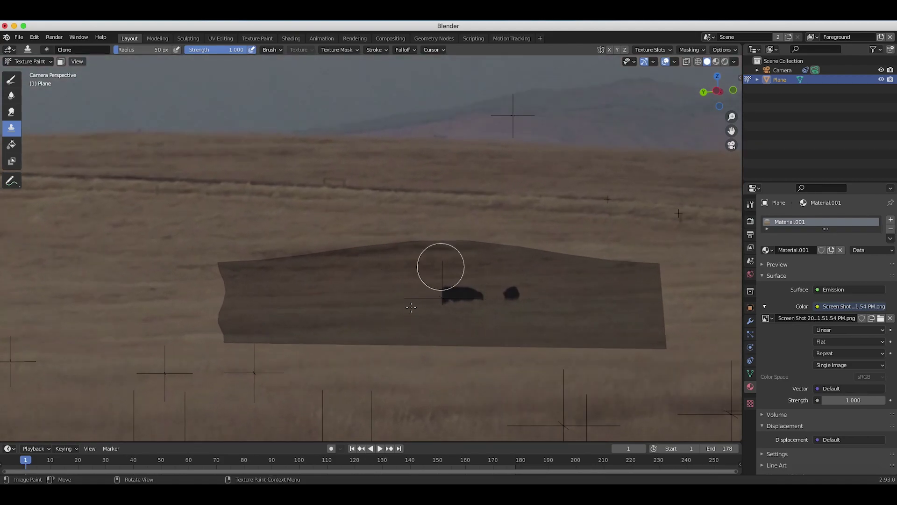
pyautogui.keyDown('ctrl'); pyautogui.click(310, 297); pyautogui.keyUp('ctrl')
pyautogui.moveTo(439, 297); pyautogui.dragTo(548, 293)
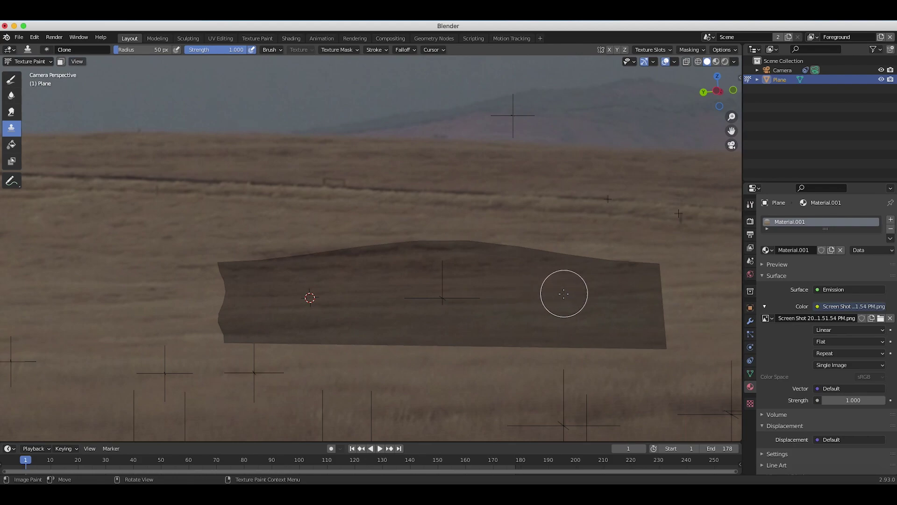
pyautogui.scroll(-3, 475, 283)
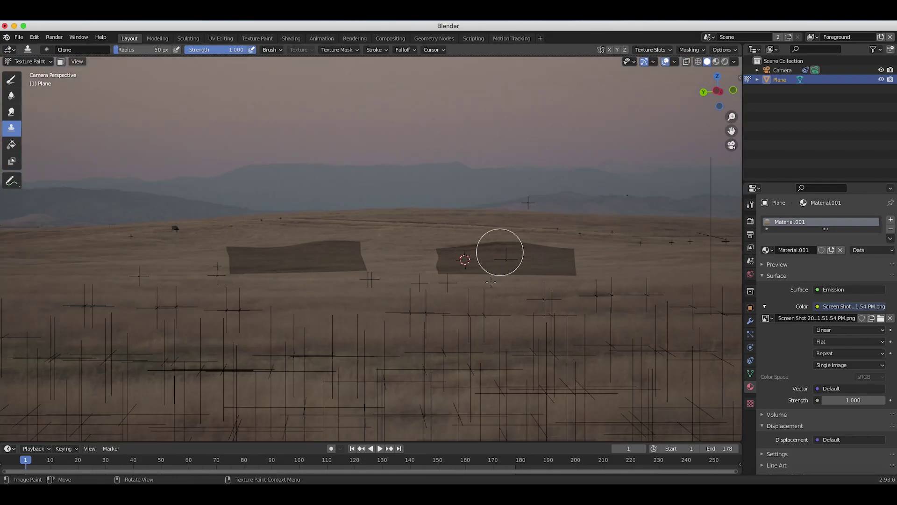
# Save the painted texture image and return the patch plane to Object Mode
pyautogui.click(649, 50)
pyautogui.click(634, 122)
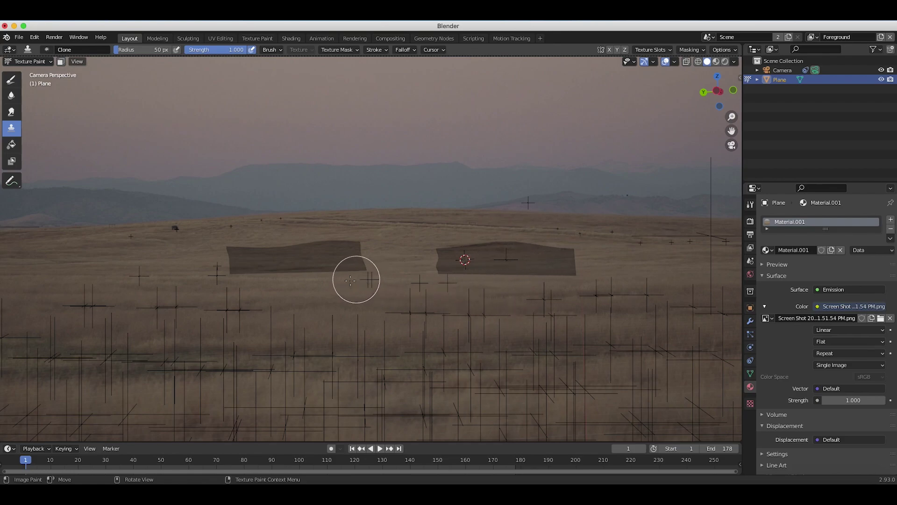
pyautogui.click(25, 61)
pyautogui.click(30, 72)
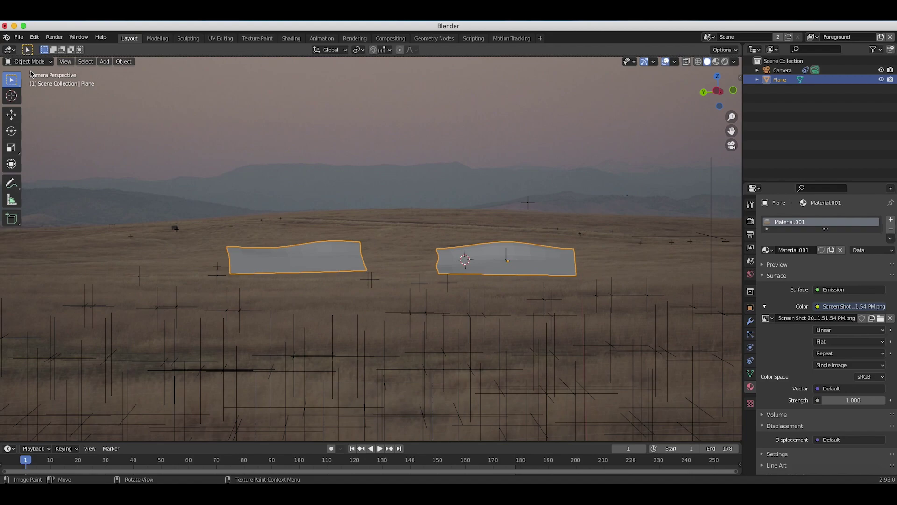
# Play back the shot to check how the two patches follow the footage, stopping at frame 119
pyautogui.scroll(-2, 404, 278)
pyautogui.press('space')
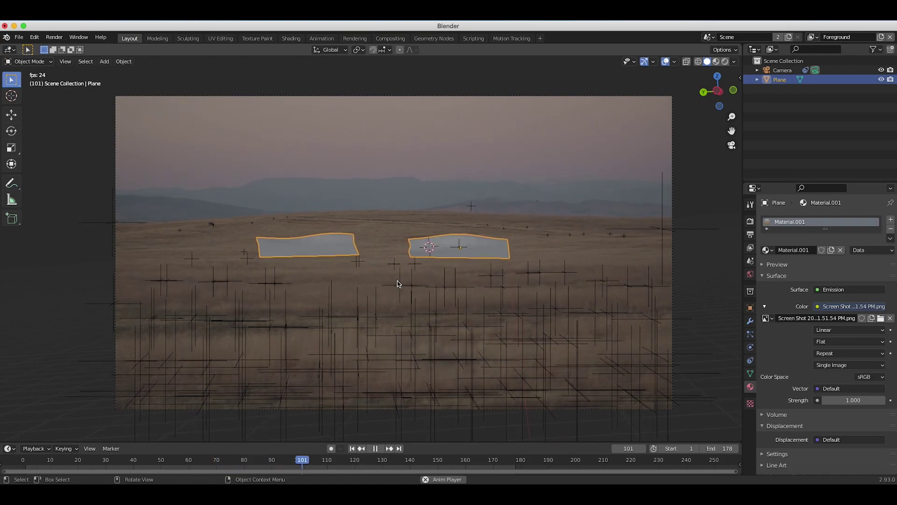
pyautogui.press('space')
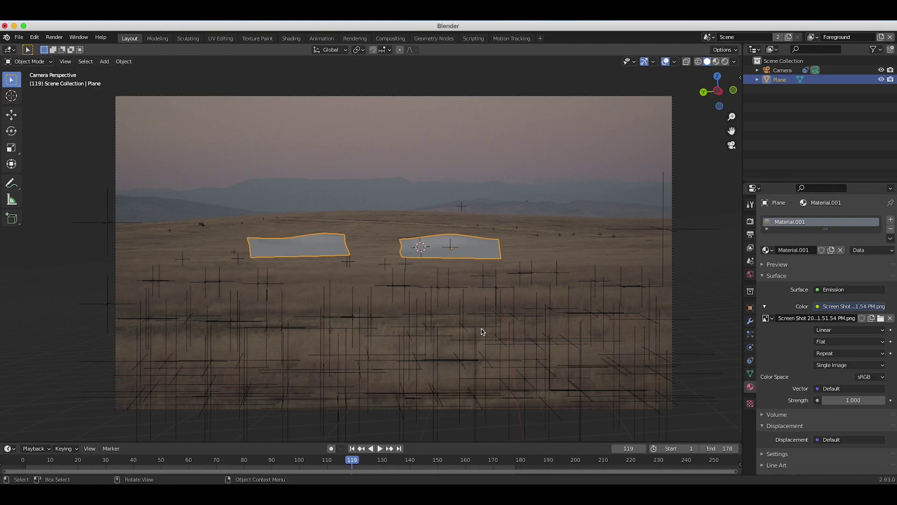
# Add the VFX Masking workspace and show the 36315_pastel_sky_over_field cow footage in its mask editor
pyautogui.click(539, 38)
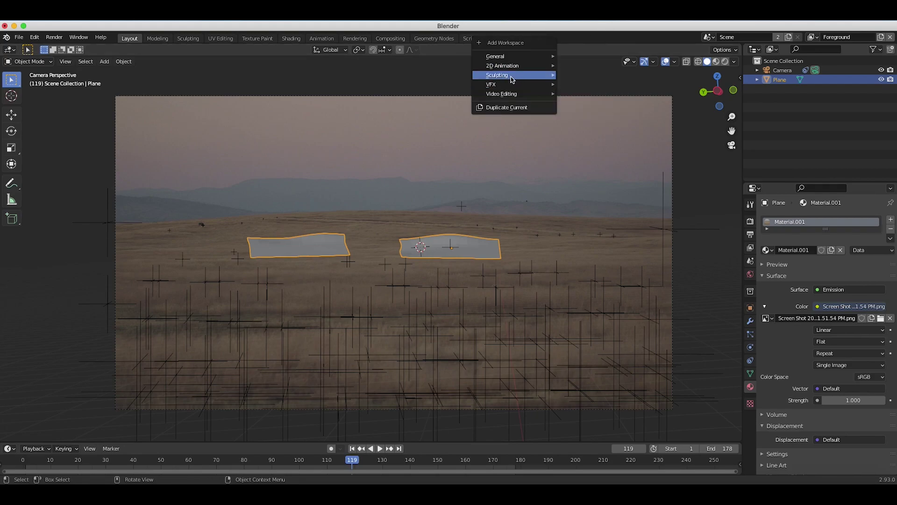
pyautogui.click(578, 93)
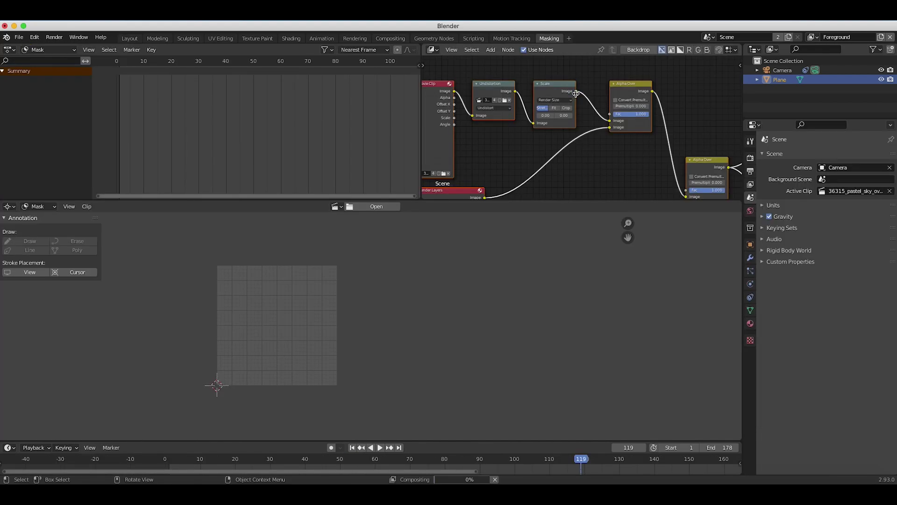
pyautogui.click(336, 207)
pyautogui.click(366, 221)
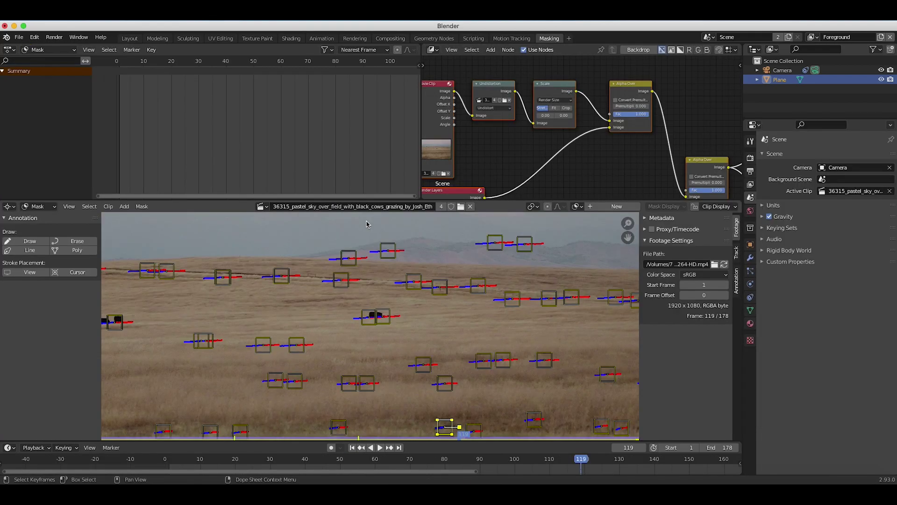
pyautogui.scroll(-2, 390, 301)
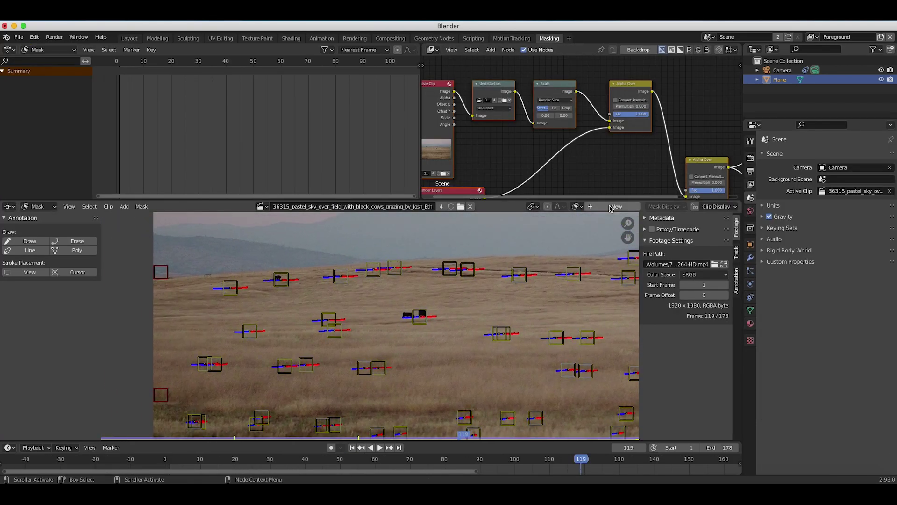
# Create a new mask and draw a closed five-point spline around the left pair of cows
pyautogui.click(615, 206)
pyautogui.keyDown('ctrl'); pyautogui.click(420, 317); pyautogui.keyUp('ctrl')
pyautogui.keyDown('ctrl'); pyautogui.click(416, 297); pyautogui.keyUp('ctrl')
pyautogui.keyDown('ctrl'); pyautogui.click(382, 313); pyautogui.keyUp('ctrl')
pyautogui.keyDown('ctrl'); pyautogui.click(403, 332); pyautogui.keyUp('ctrl')
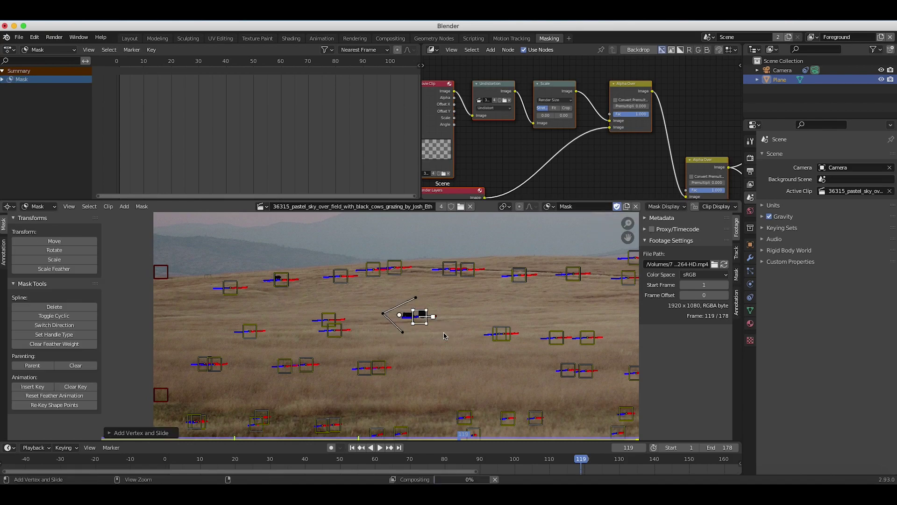
pyautogui.keyDown('ctrl'); pyautogui.click(443, 333); pyautogui.keyUp('ctrl')
pyautogui.keyDown('ctrl'); pyautogui.click(448, 312); pyautogui.keyUp('ctrl')
pyautogui.keyDown('ctrl'); pyautogui.click(416, 298); pyautogui.keyUp('ctrl')
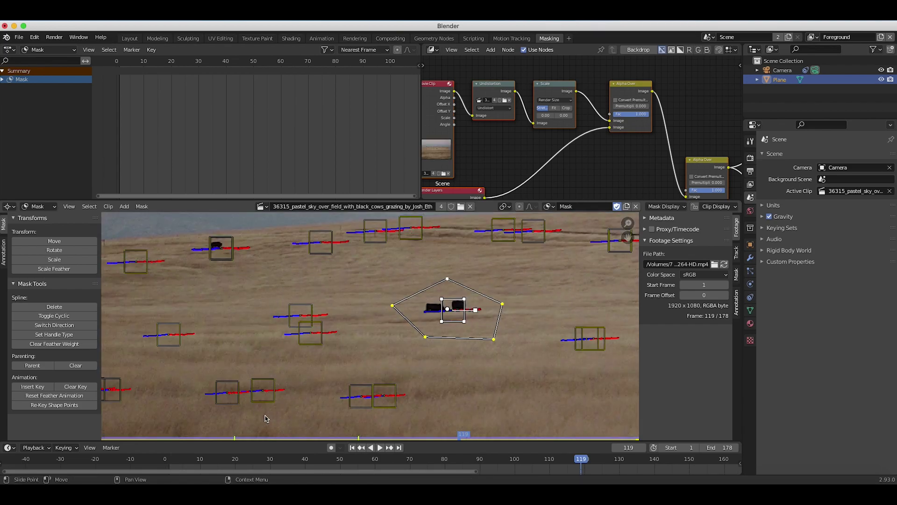
# Pull the feather points of the cow mask outward on all sides to give it a soft edge
pyautogui.click(46, 271)
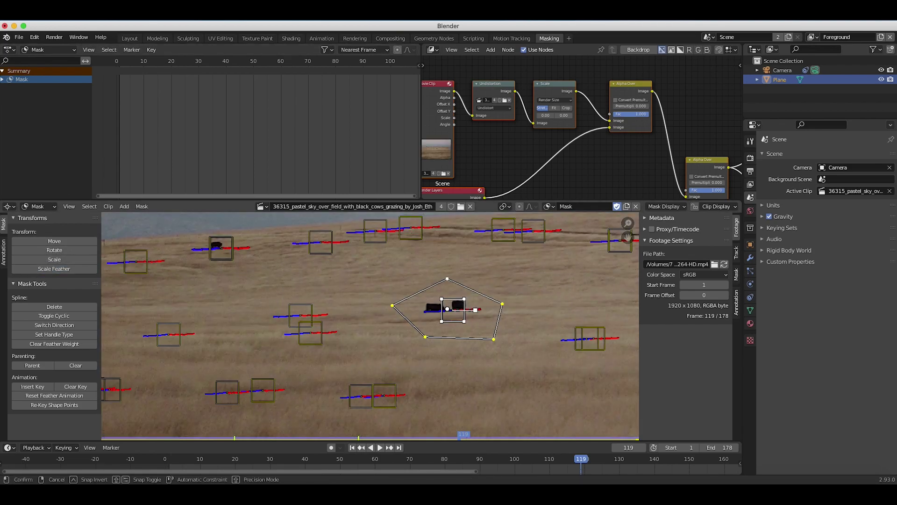
pyautogui.click(447, 270)
pyautogui.keyDown('shift'); pyautogui.moveTo(447, 270); pyautogui.dragTo(447, 269); pyautogui.keyUp('shift')
pyautogui.keyDown('shift'); pyautogui.moveTo(503, 303); pyautogui.dragTo(531, 303); pyautogui.keyUp('shift')
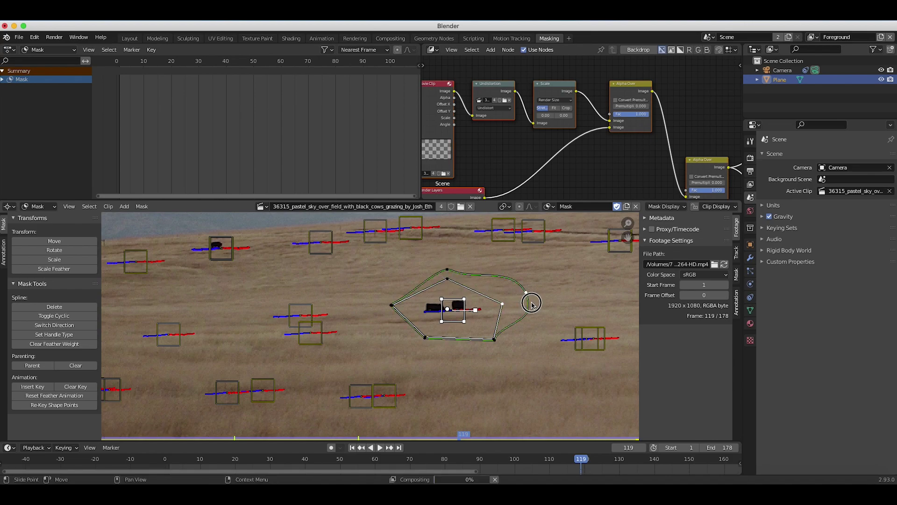
pyautogui.keyDown('shift'); pyautogui.moveTo(494, 339); pyautogui.dragTo(514, 351); pyautogui.keyUp('shift')
pyautogui.keyDown('shift'); pyautogui.moveTo(425, 338); pyautogui.dragTo(408, 351); pyautogui.keyUp('shift')
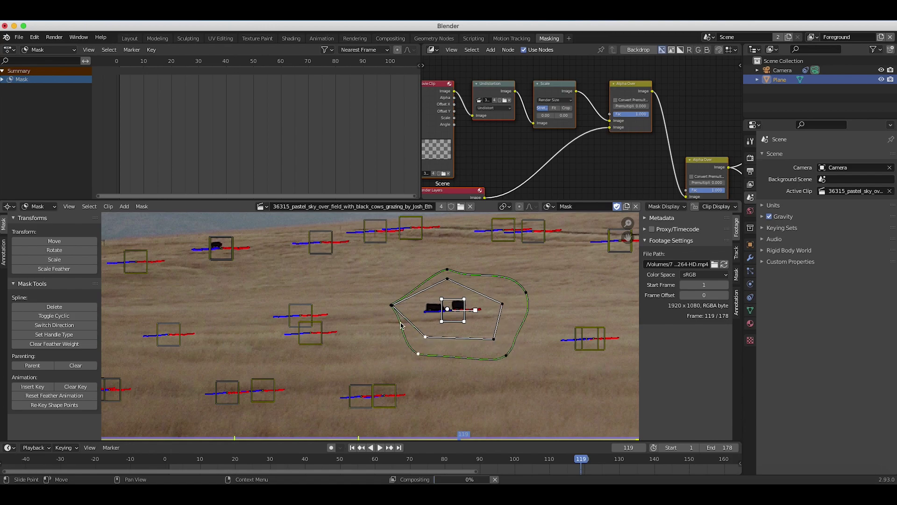
pyautogui.moveTo(392, 308); pyautogui.dragTo(366, 307)
pyautogui.scroll(-1, 367, 306)
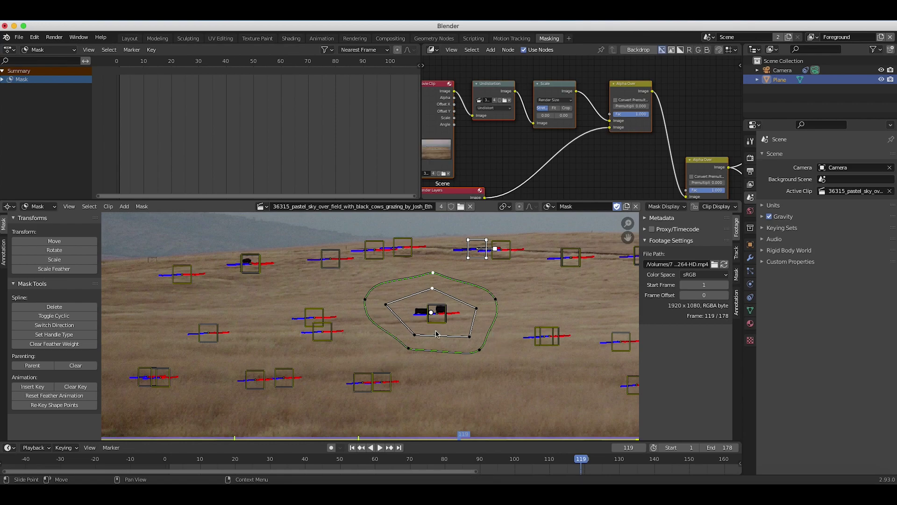
pyautogui.scroll(-1, 436, 334)
pyautogui.scroll(1, 552, 332)
pyautogui.scroll(-1, 358, 322)
pyautogui.moveTo(452, 334); pyautogui.dragTo(320, 336, button='middle')
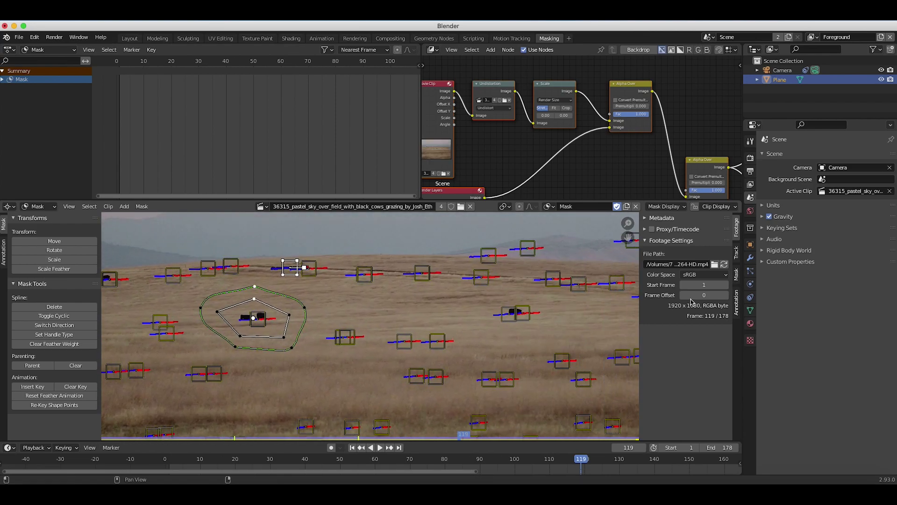
pyautogui.hscroll(-5, 577, 295)
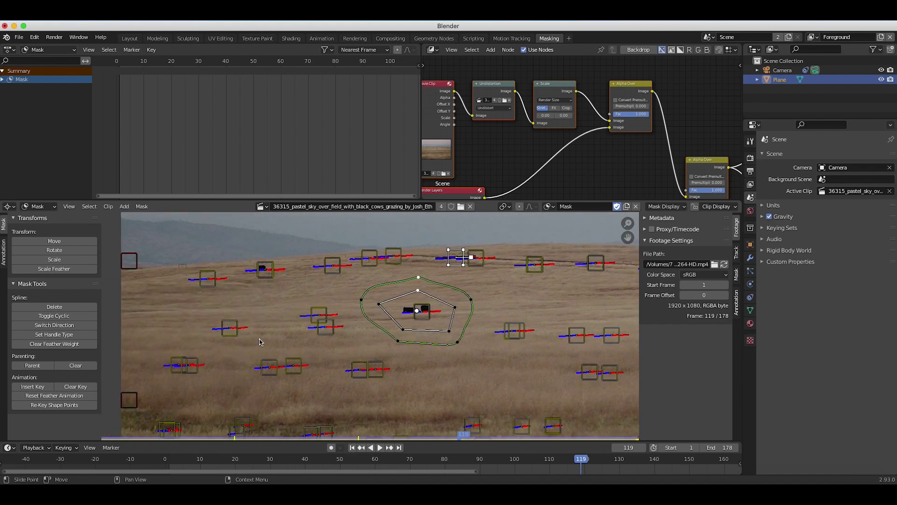
# Parent all points of the left cow mask to the tracking marker on those cows and scrub to frame 110 to check it
pyautogui.scroll(1, 491, 265)
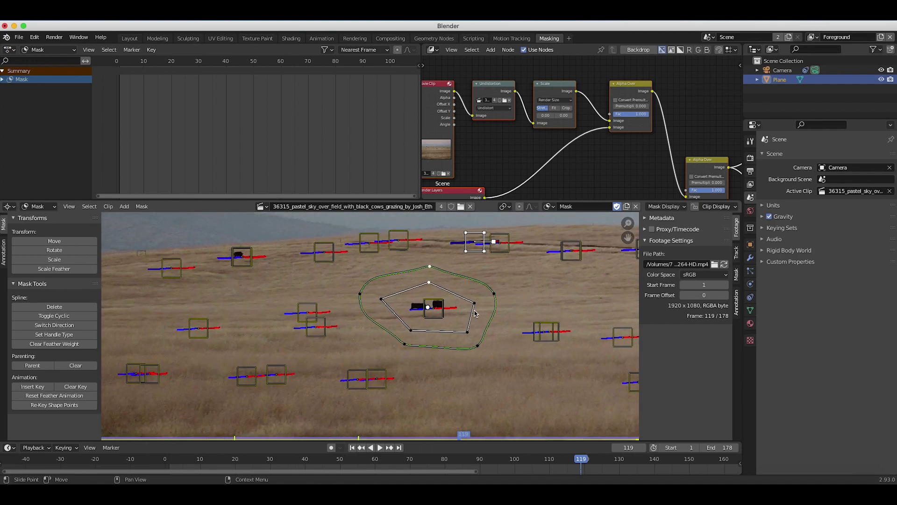
pyautogui.press('a')
pyautogui.scroll(1, 448, 304)
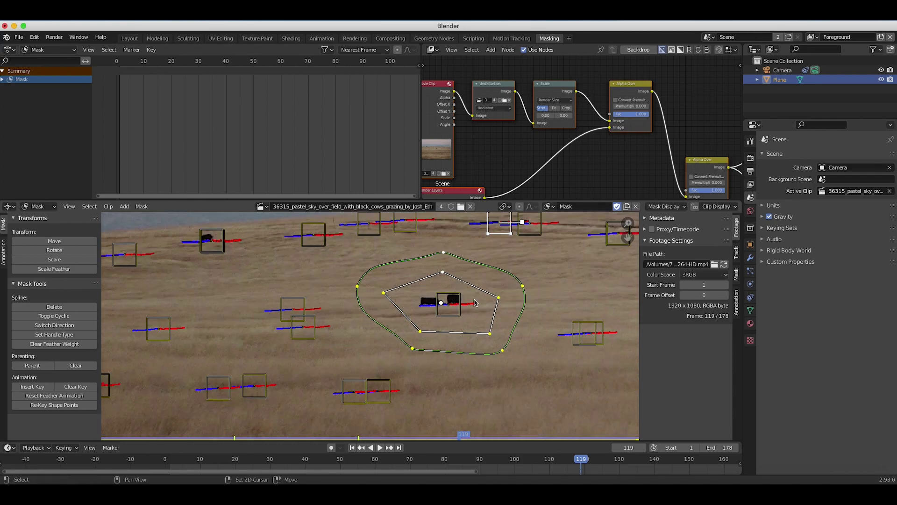
pyautogui.click(449, 295)
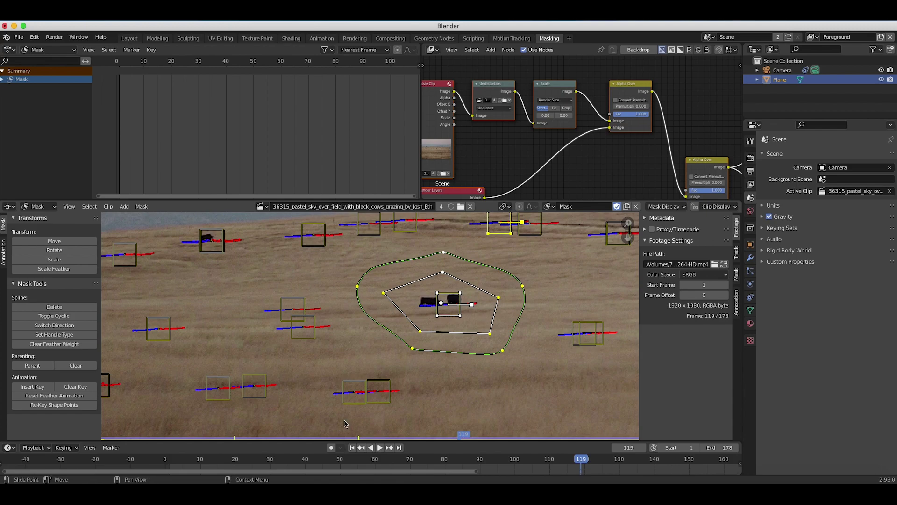
pyautogui.moveTo(389, 462); pyautogui.dragTo(550, 465)
# Create a second mask at frame 110 and draw a closed five-point spline around the right-hand cow
pyautogui.scroll(-2, 460, 337)
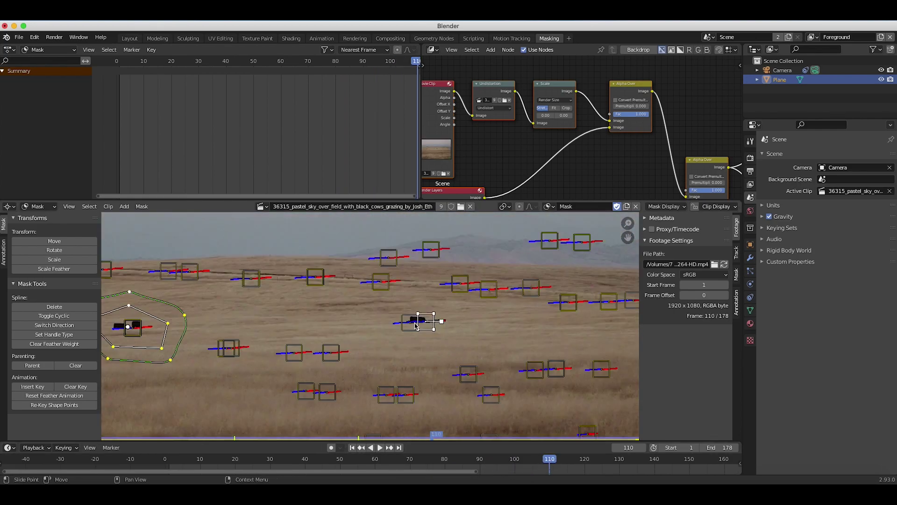
pyautogui.scroll(2, 416, 326)
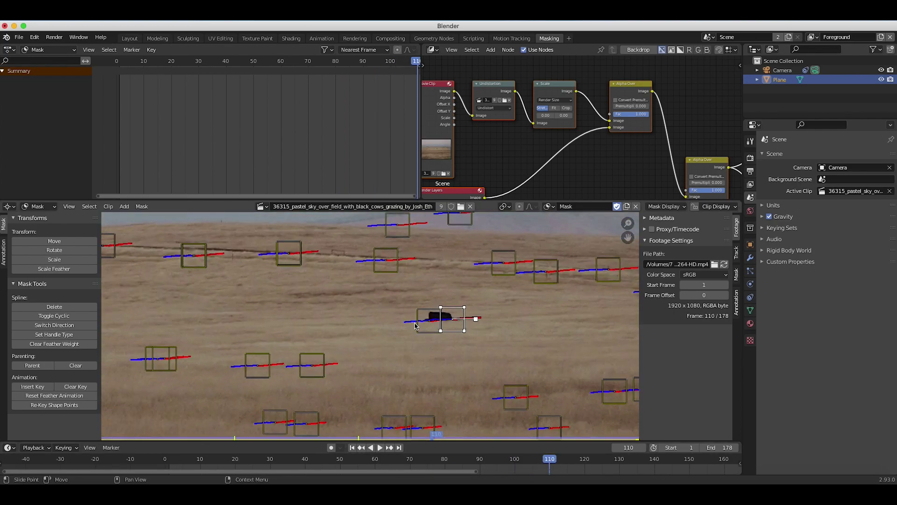
pyautogui.click(627, 206)
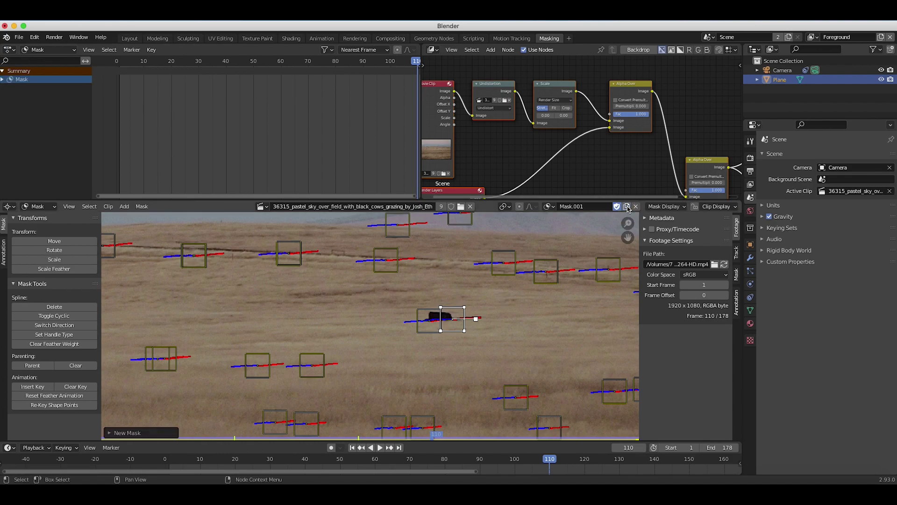
pyautogui.keyDown('ctrl'); pyautogui.click(419, 287); pyautogui.keyUp('ctrl')
pyautogui.keyDown('ctrl'); pyautogui.click(397, 320); pyautogui.keyUp('ctrl')
pyautogui.keyDown('ctrl'); pyautogui.click(498, 336); pyautogui.keyUp('ctrl')
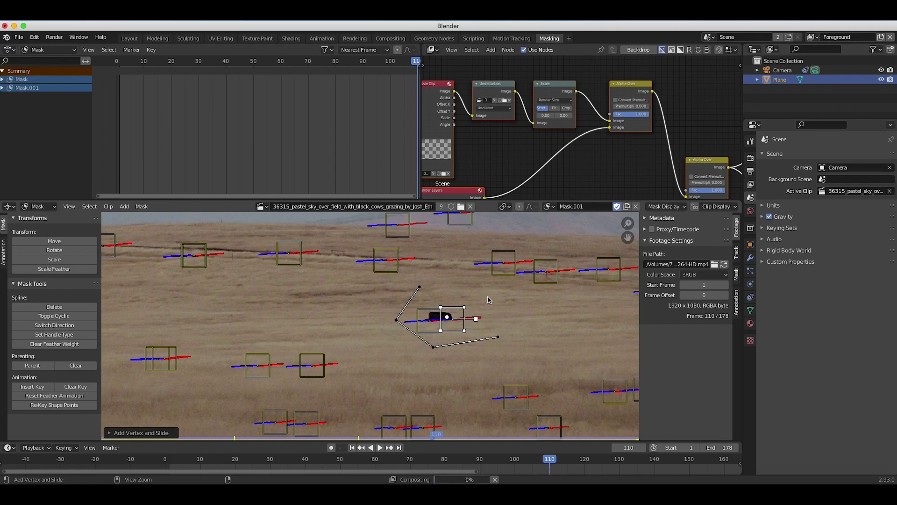
pyautogui.keyDown('ctrl'); pyautogui.click(478, 295); pyautogui.keyUp('ctrl')
pyautogui.keyDown('ctrl'); pyautogui.click(419, 288); pyautogui.keyUp('ctrl')
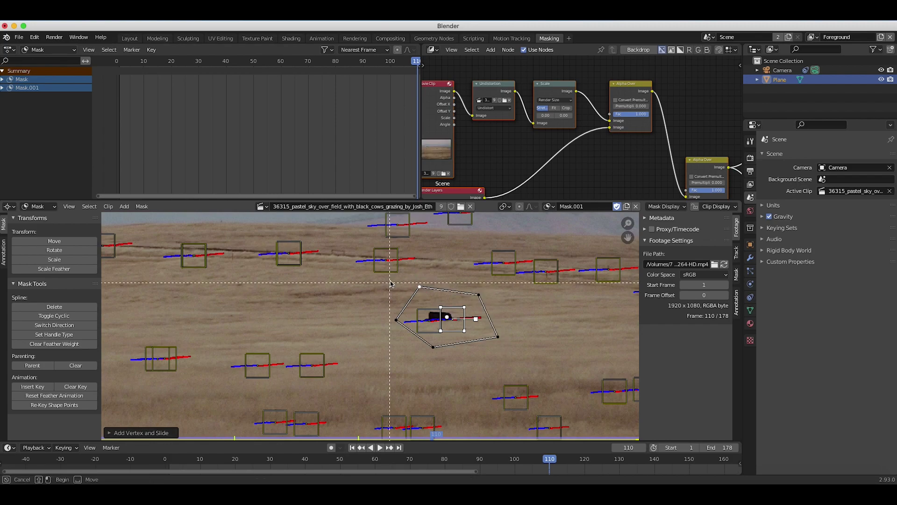
# Scale the feather of the right cow mask and pull its feather points outward for a soft edge
pyautogui.click(57, 271)
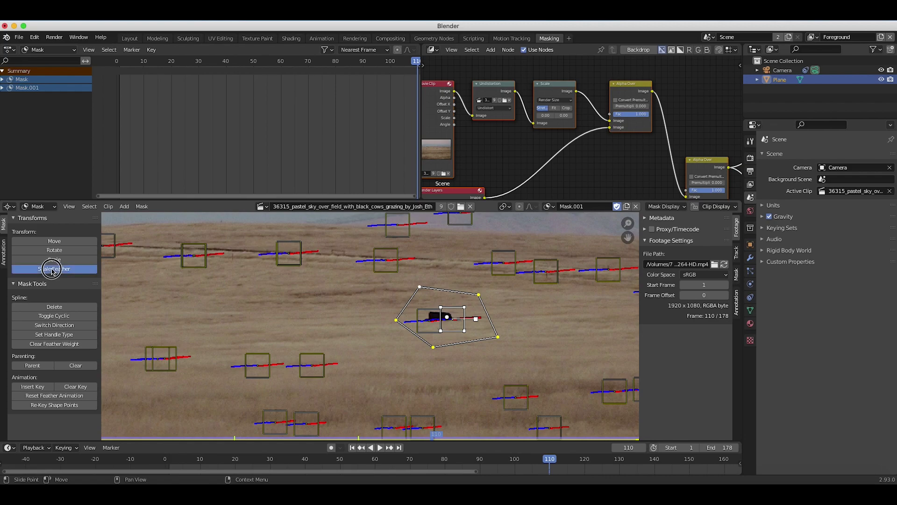
pyautogui.click(481, 294)
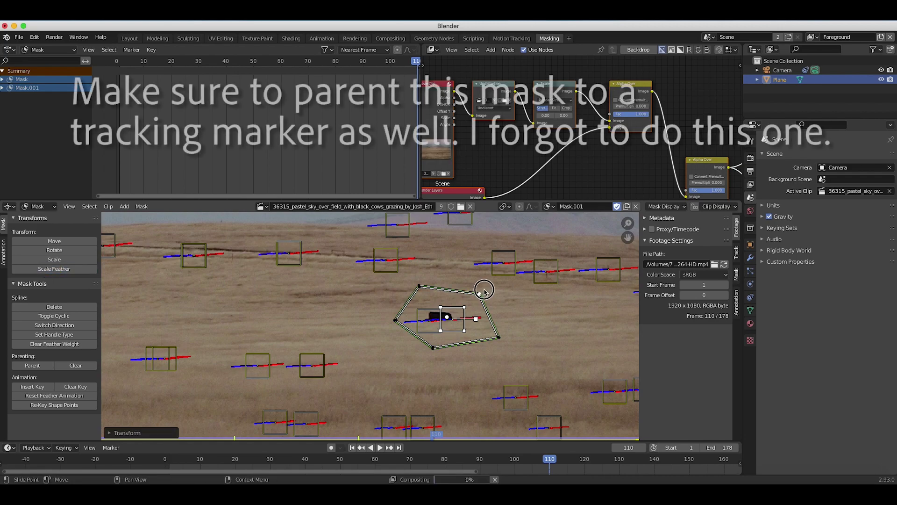
pyautogui.moveTo(500, 337); pyautogui.dragTo(525, 345)
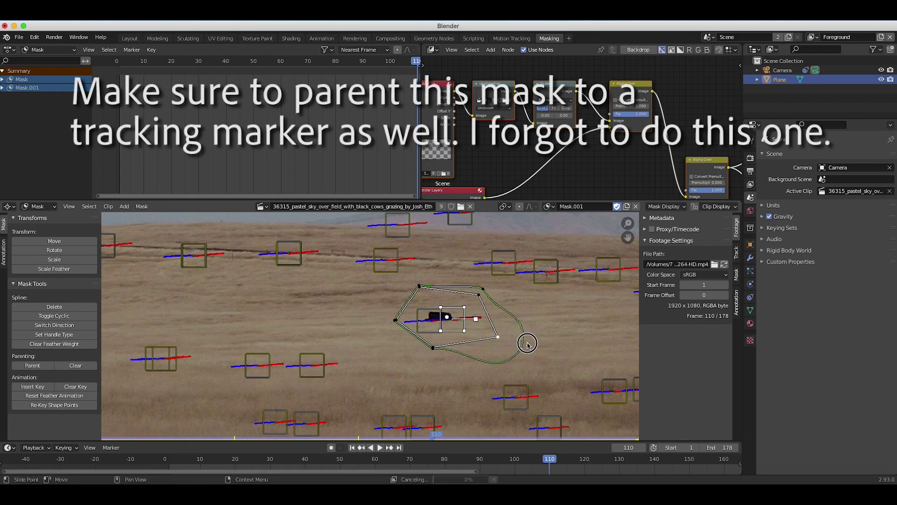
pyautogui.moveTo(438, 350); pyautogui.dragTo(381, 322)
# Show the first mask and rename it "Cows left mask"
pyautogui.scroll(-5, 408, 278)
pyautogui.click(548, 206)
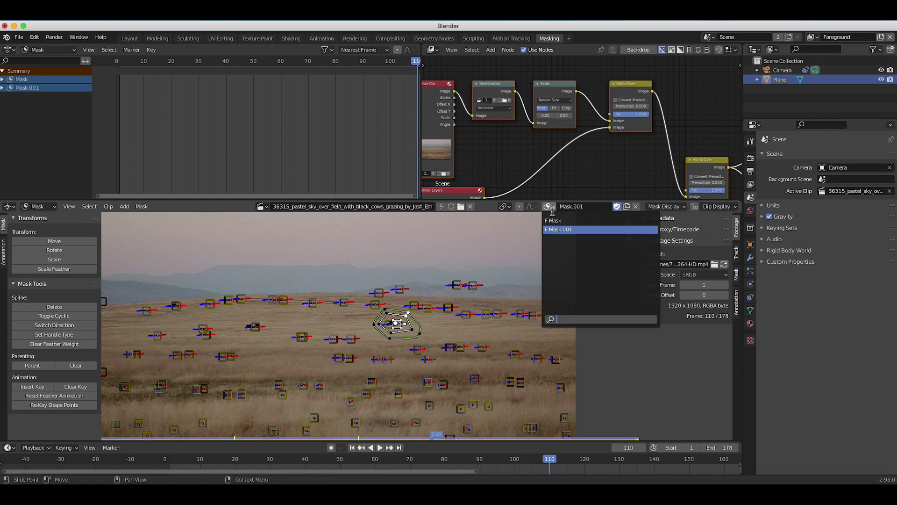
pyautogui.click(557, 221)
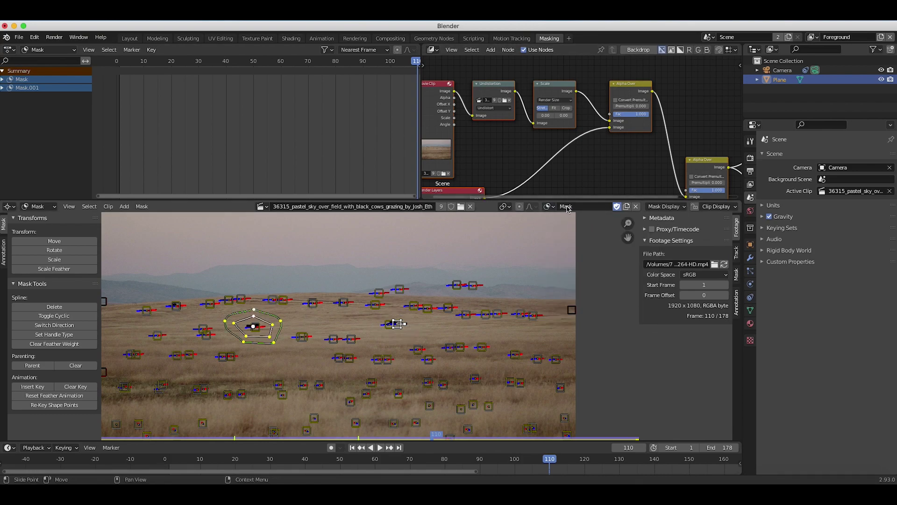
pyautogui.doubleClick(568, 207)
pyautogui.write('Co')
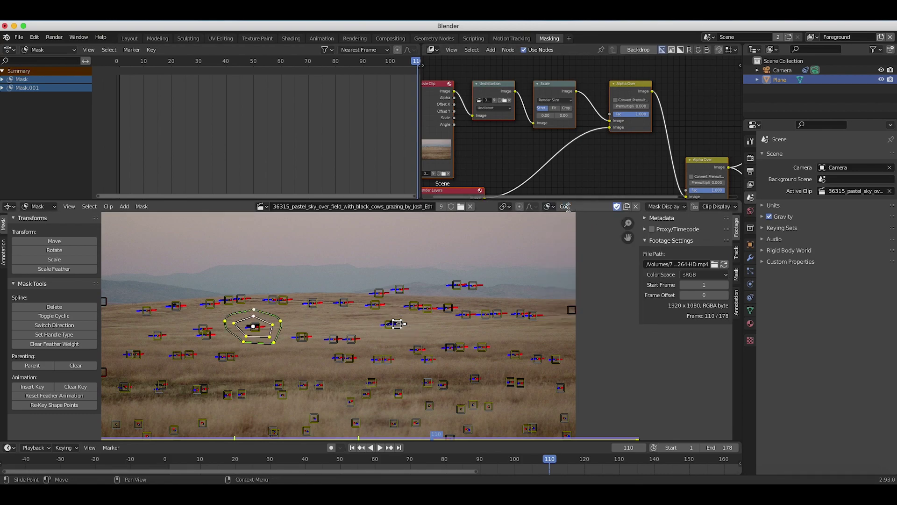
pyautogui.write('ws left mask')
pyautogui.press('Return')
# Switch to Mask.001 and rename it "Cows right mask"
pyautogui.click(548, 206)
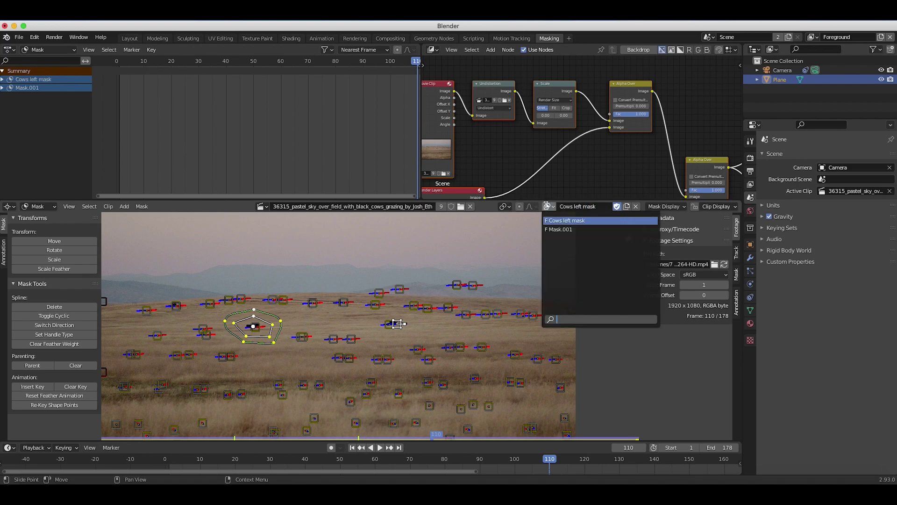
pyautogui.click(557, 231)
pyautogui.click(580, 206)
pyautogui.write('Cows')
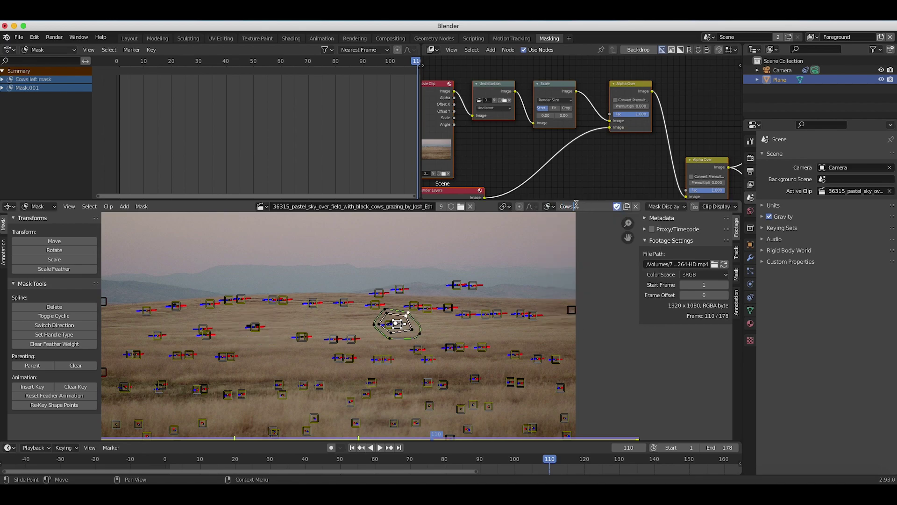
pyautogui.press('Return')
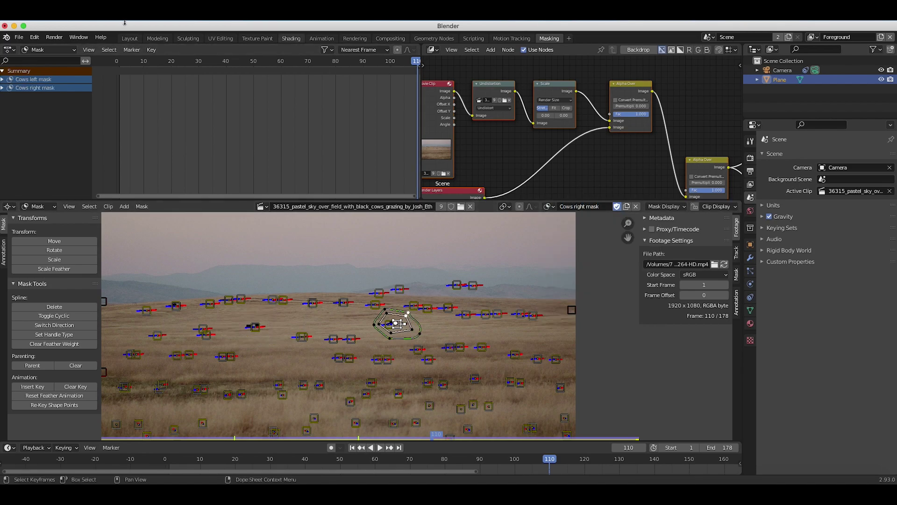
# Go to the Layout workspace and make sure Transparent film is enabled in the Cycles render settings
pyautogui.click(131, 39)
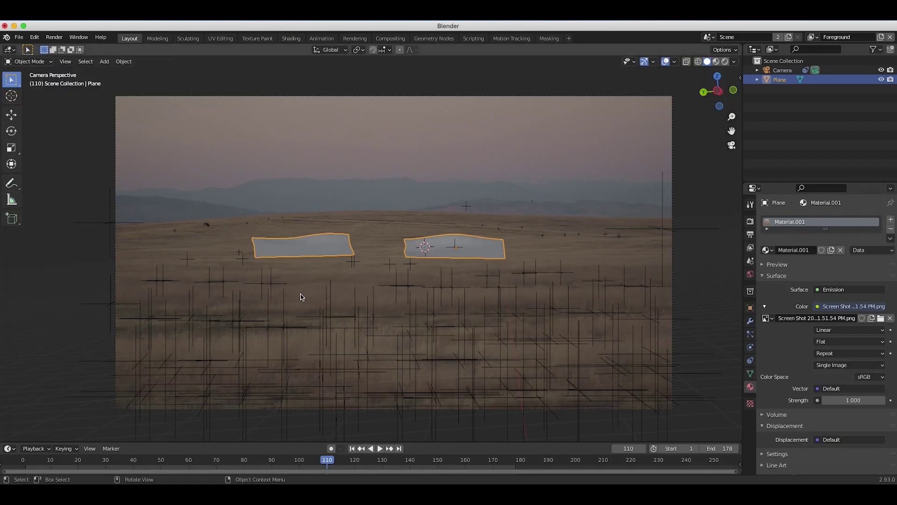
pyautogui.click(750, 275)
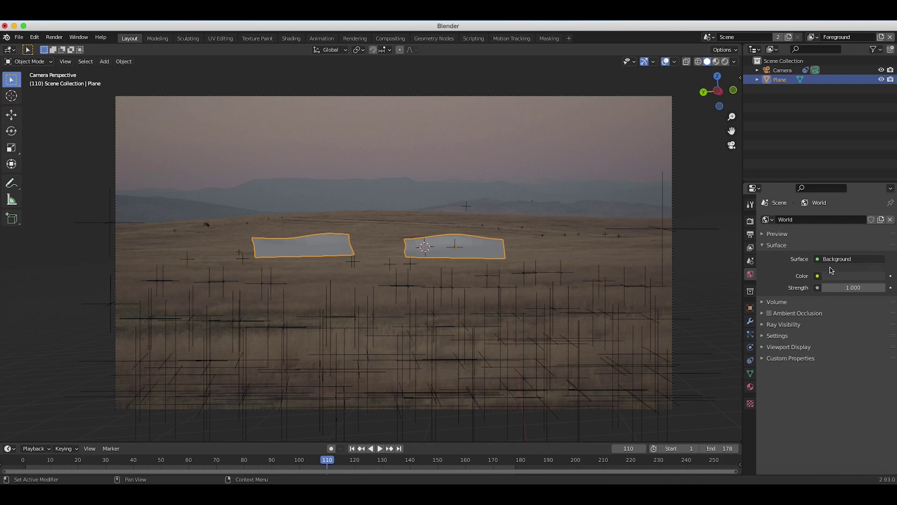
pyautogui.click(750, 223)
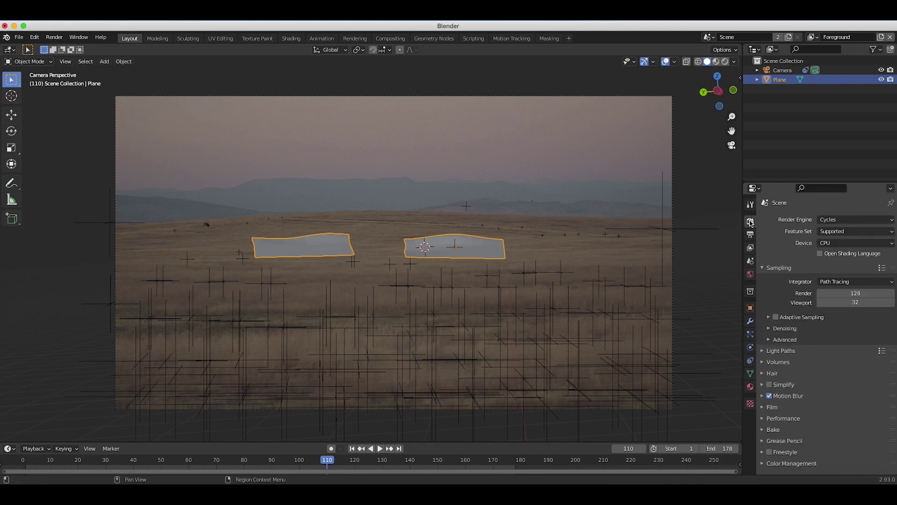
pyautogui.click(769, 406)
pyautogui.scroll(-4, 778, 395)
pyautogui.click(778, 387)
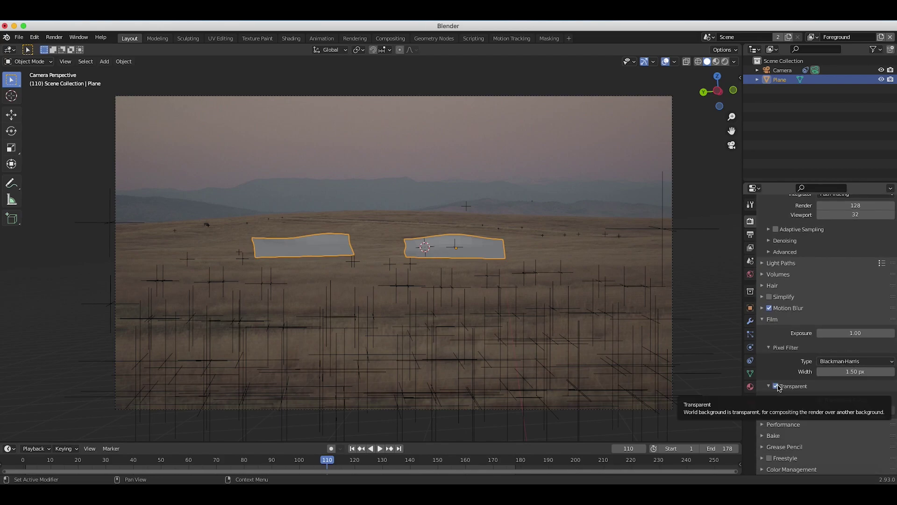
# Set the render samples to 32 and turn on the animated noise seed in the advanced sampling settings
pyautogui.scroll(5, 822, 237)
pyautogui.click(856, 294)
pyautogui.write('32')
pyautogui.press('Return')
pyautogui.click(785, 339)
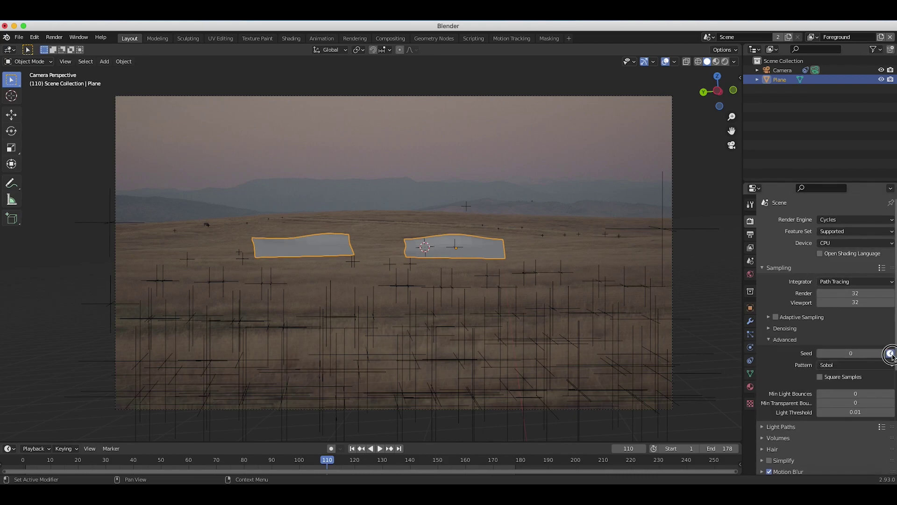
pyautogui.scroll(-1, 794, 444)
pyautogui.scroll(1, 794, 443)
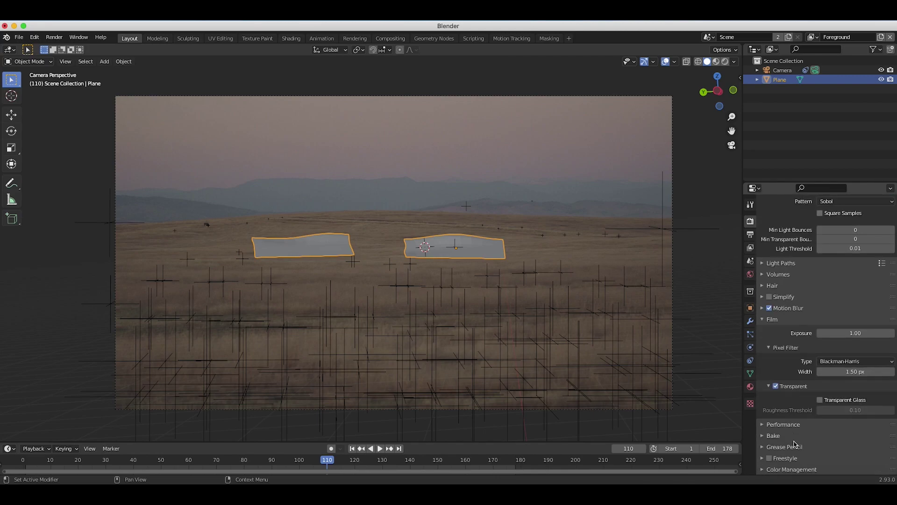
# Set the render output file format to OpenEXR
pyautogui.click(751, 236)
pyautogui.scroll(-1, 841, 388)
pyautogui.click(844, 390)
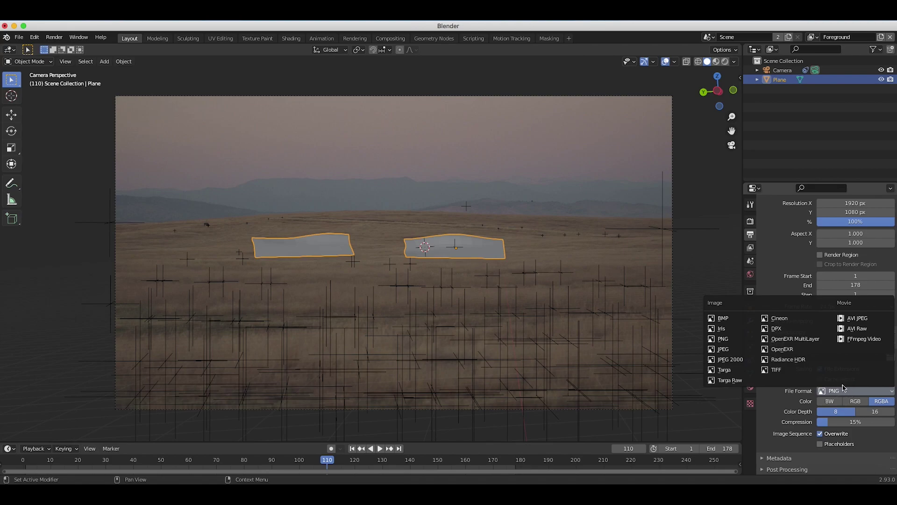
pyautogui.click(782, 348)
pyautogui.scroll(2, 776, 355)
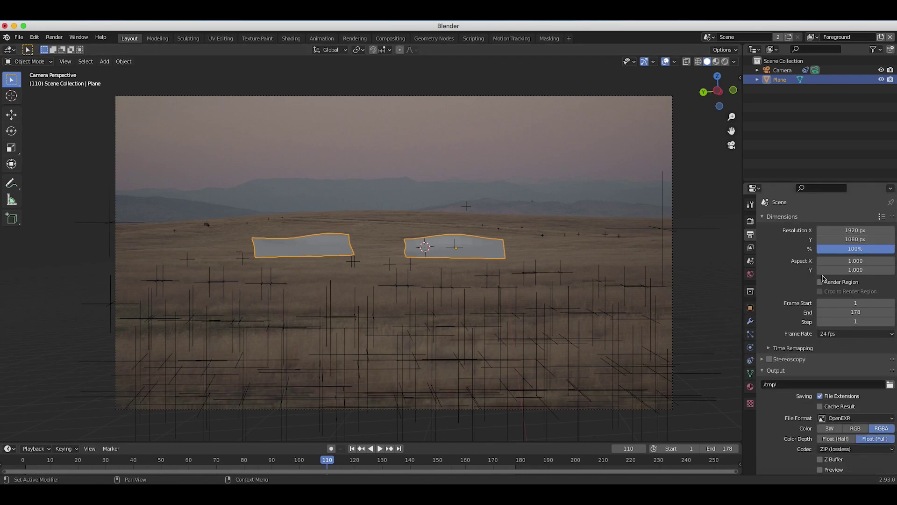
# Set the output path to the Object removal composite folder with the file name "Object removal composite"
pyautogui.scroll(-2, 890, 336)
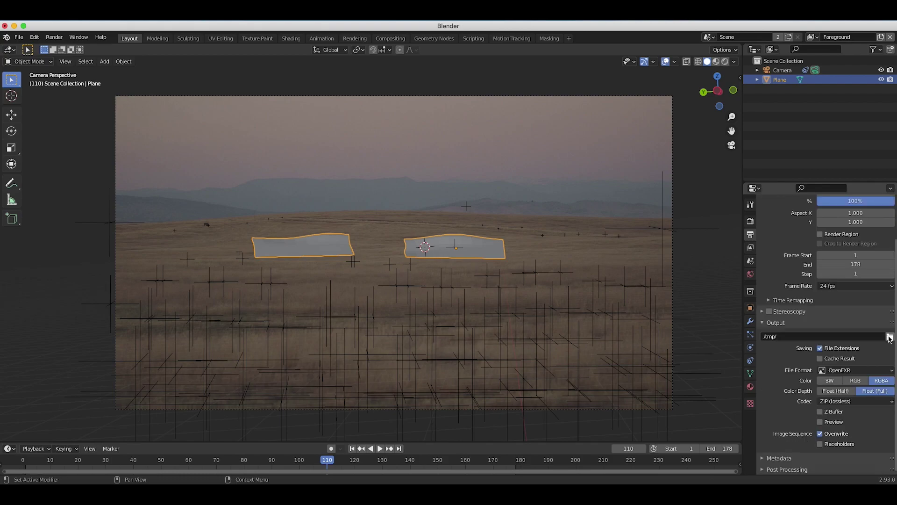
pyautogui.click(890, 337)
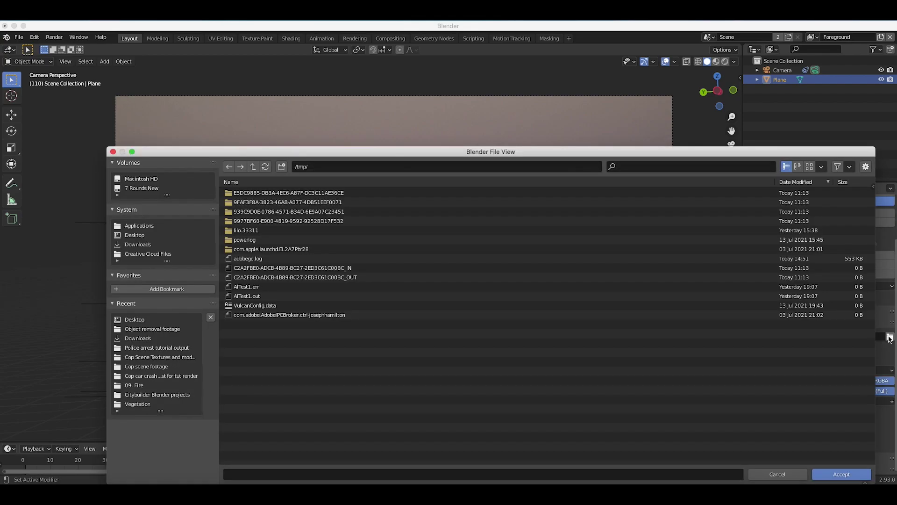
pyautogui.click(154, 329)
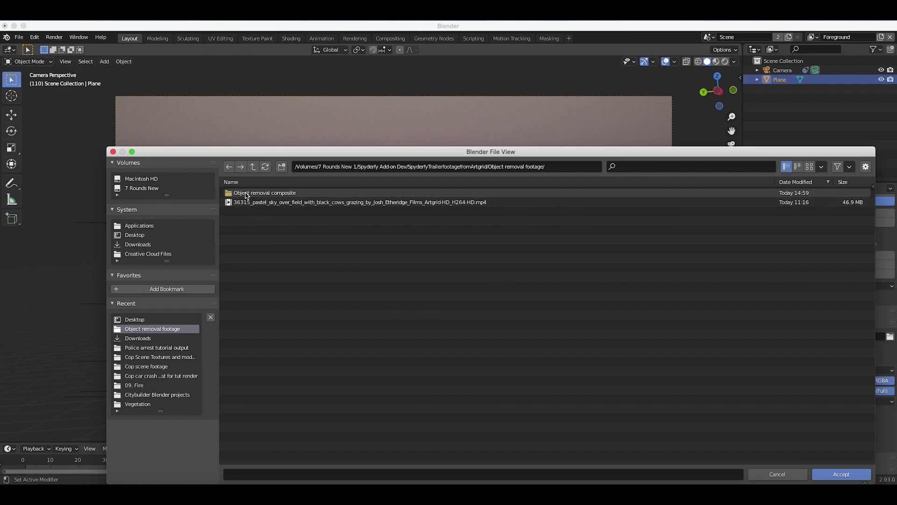
pyautogui.doubleClick(246, 194)
pyautogui.click(248, 475)
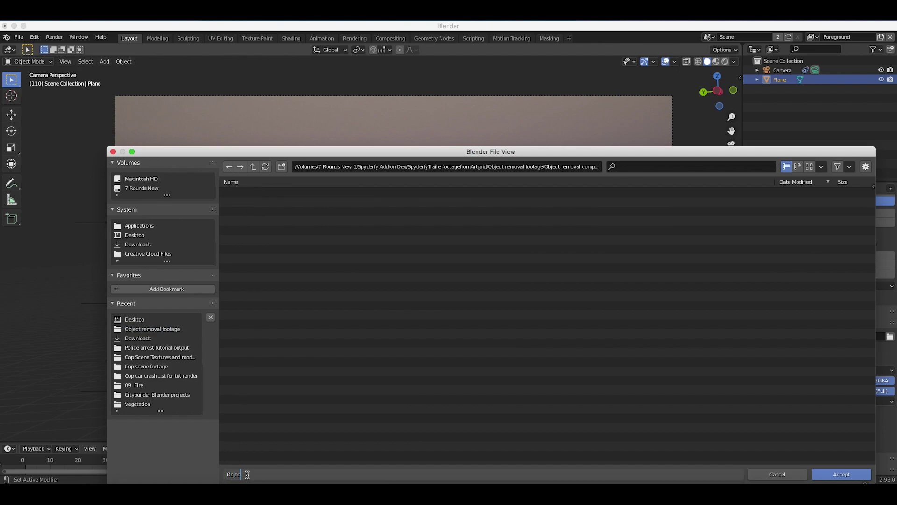
pyautogui.write('Object removal composite')
pyautogui.press('Return')
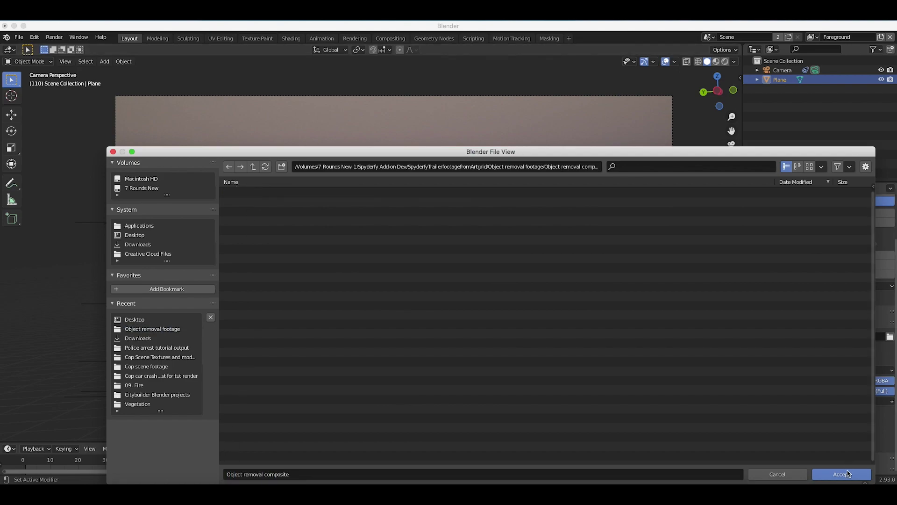
pyautogui.click(847, 475)
# Preview the two plane patches over the footage in Rendered shading, and return the viewport to Solid
pyautogui.press('z')
pyautogui.click(473, 159)
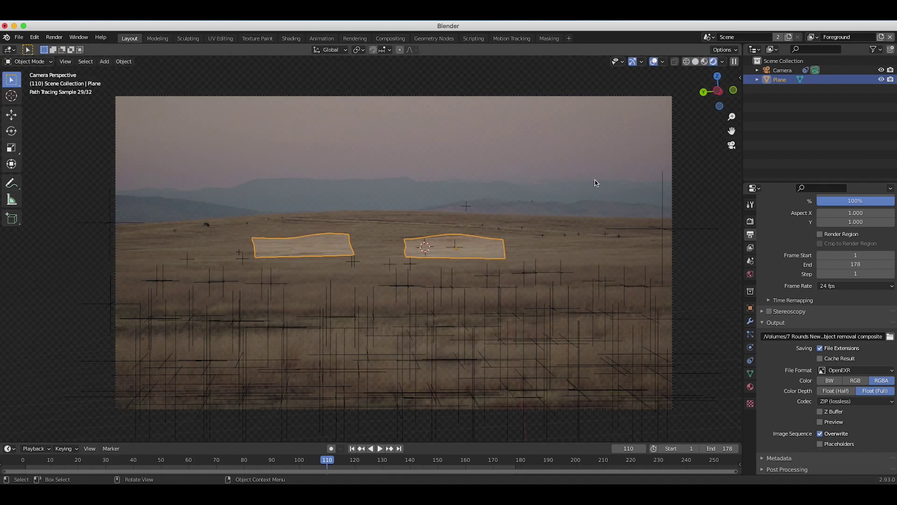
pyautogui.click(345, 171)
pyautogui.click(476, 248)
pyautogui.press('z')
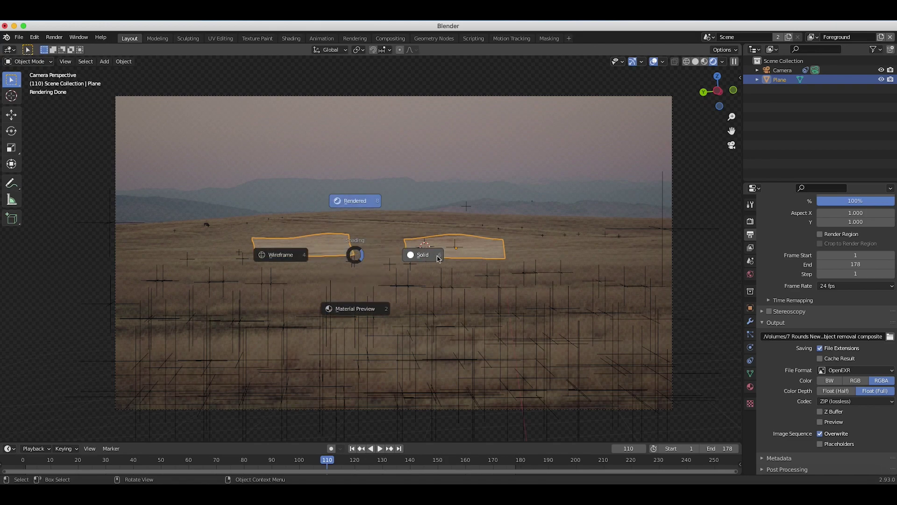
pyautogui.click(425, 256)
pyautogui.scroll(-1, 496, 250)
pyautogui.scroll(1, 481, 310)
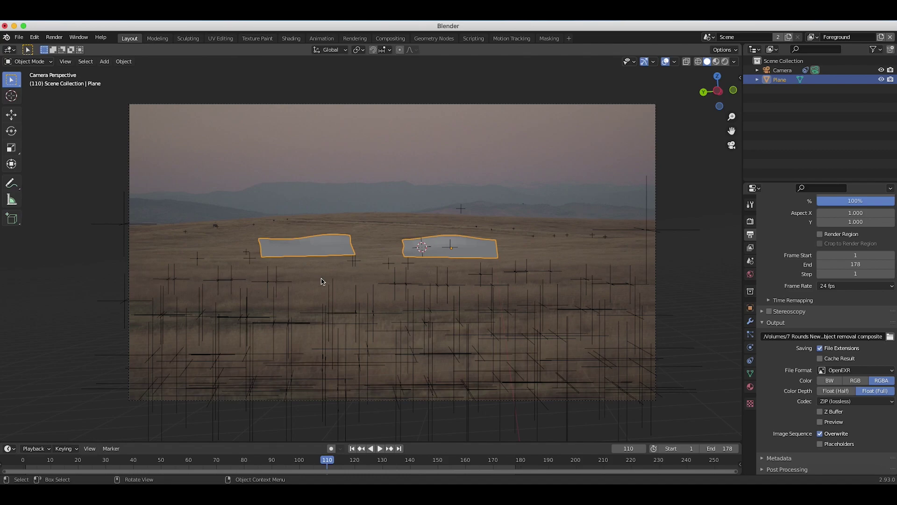
# Switch to the Background view layer and delete it, keeping only the Foreground layer
pyautogui.click(814, 37)
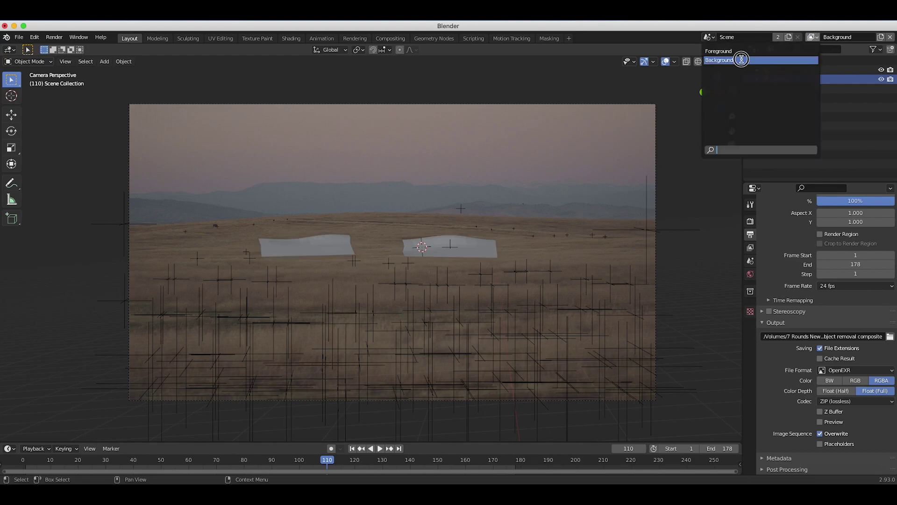
pyautogui.click(738, 60)
pyautogui.click(889, 37)
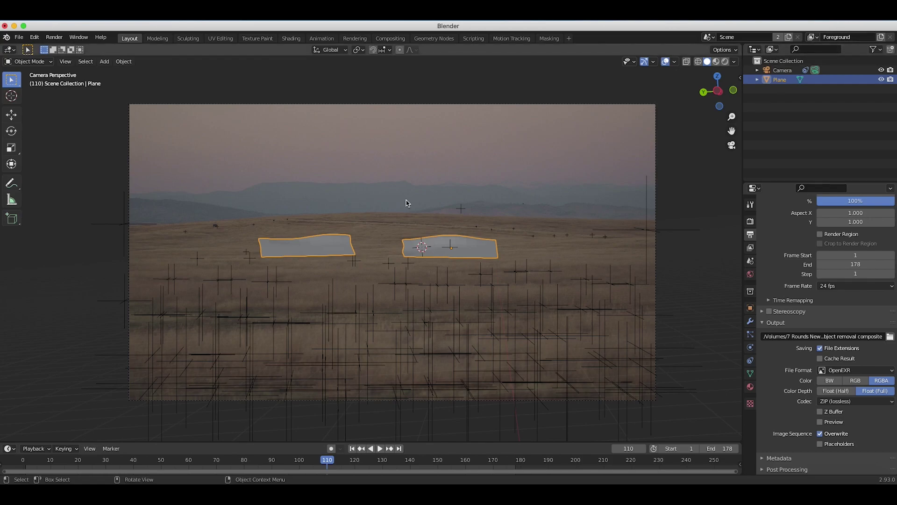
# Render frame 110 as a still image, inspect the covered cow areas in the composite result up close, and close the render window
pyautogui.click(54, 37)
pyautogui.click(70, 48)
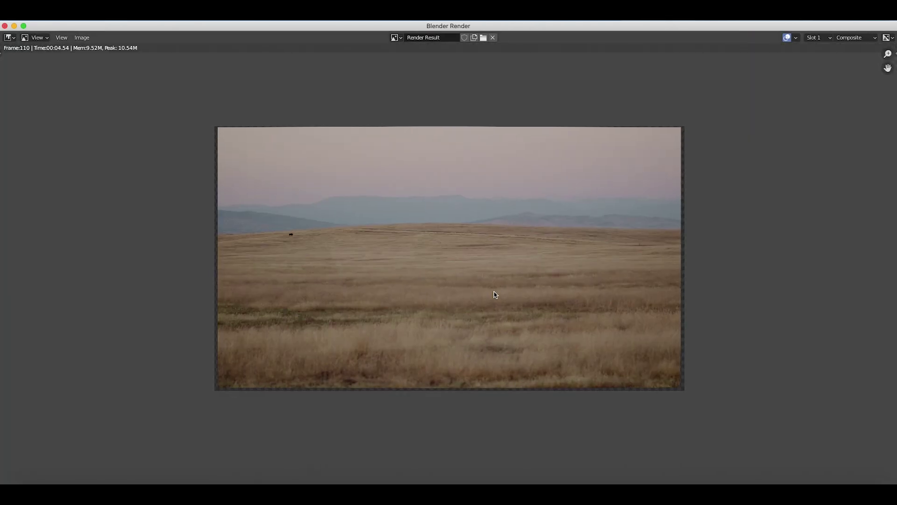
pyautogui.scroll(1, 494, 291)
pyautogui.scroll(3, 494, 290)
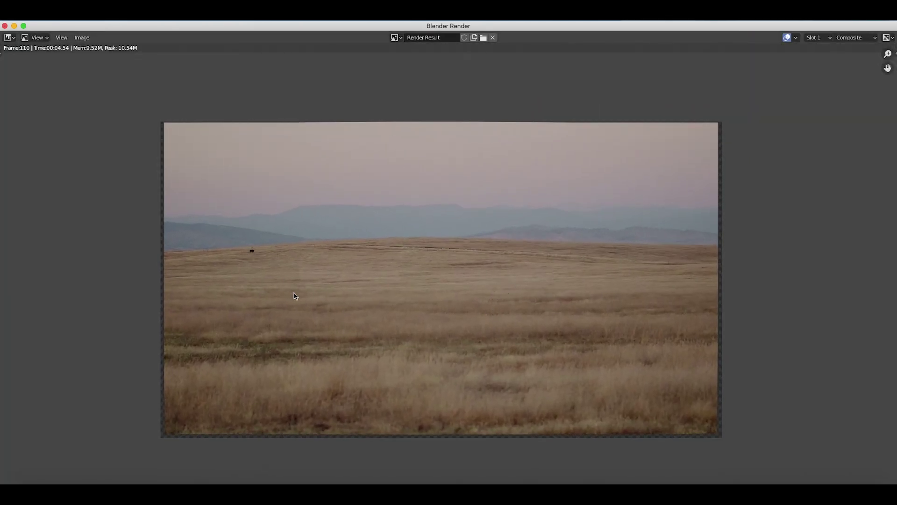
pyautogui.scroll(2, 420, 283)
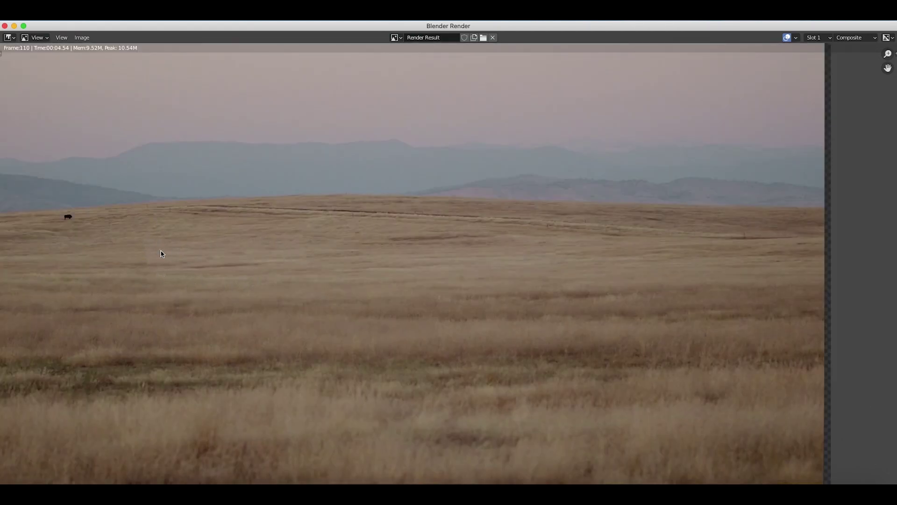
pyautogui.scroll(-2, 342, 277)
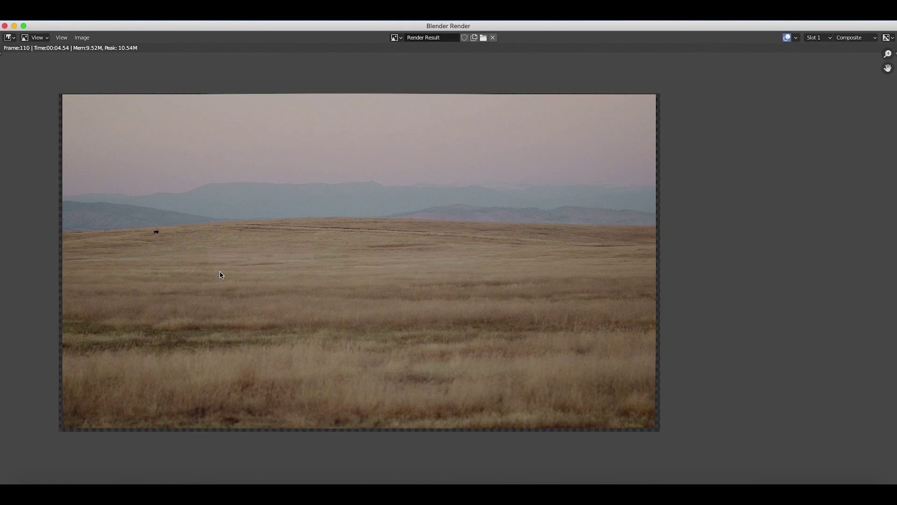
pyautogui.click(5, 26)
# In the compositor, remove the second Alpha Over node and link the first Alpha Over output directly to the Composite and Viewer nodes
pyautogui.click(390, 38)
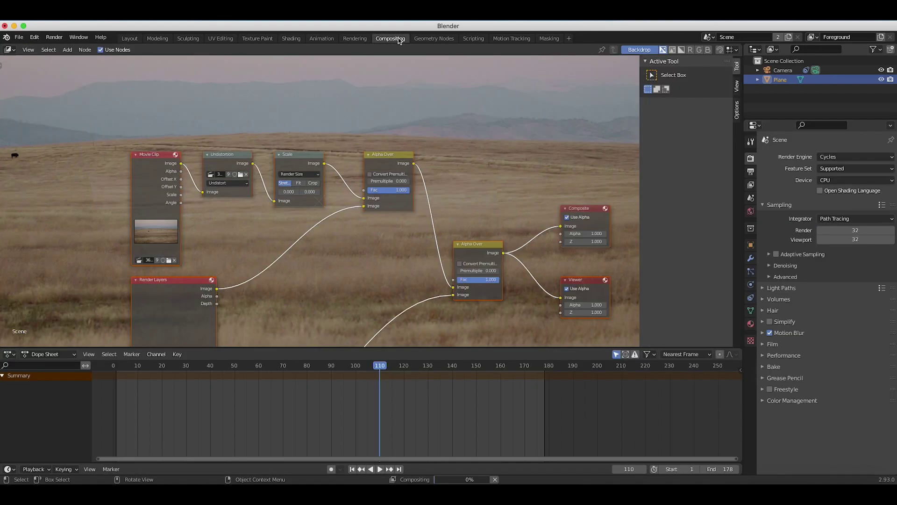
pyautogui.click(436, 154)
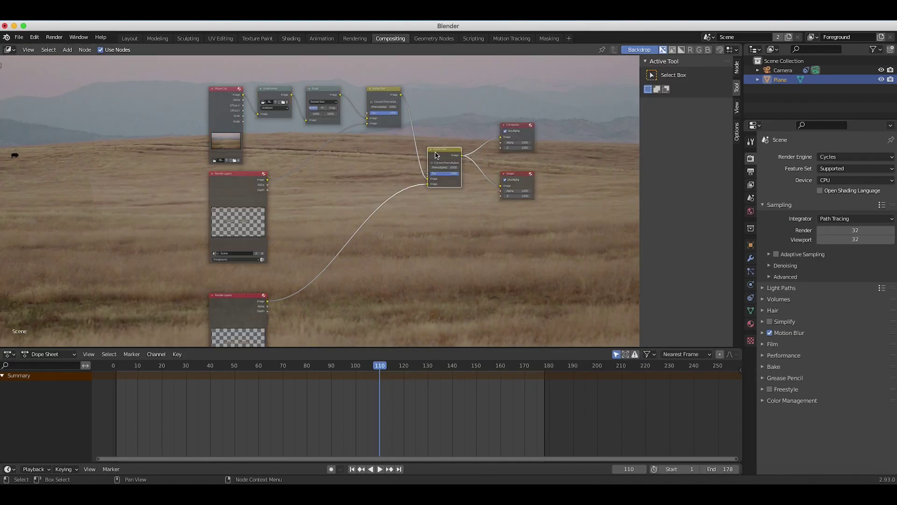
pyautogui.moveTo(415, 173); pyautogui.dragTo(399, 192, button='middle')
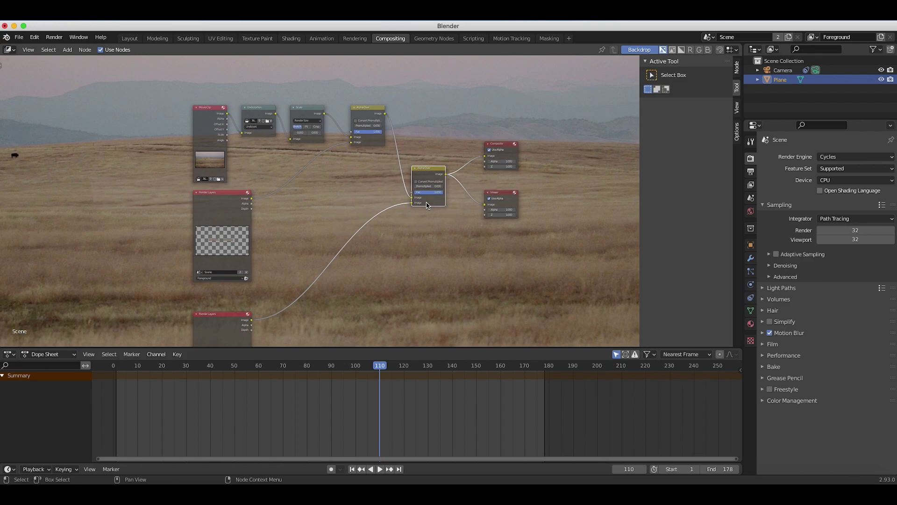
pyautogui.hotkey('ctrl', 'x')
pyautogui.moveTo(385, 113); pyautogui.dragTo(486, 204)
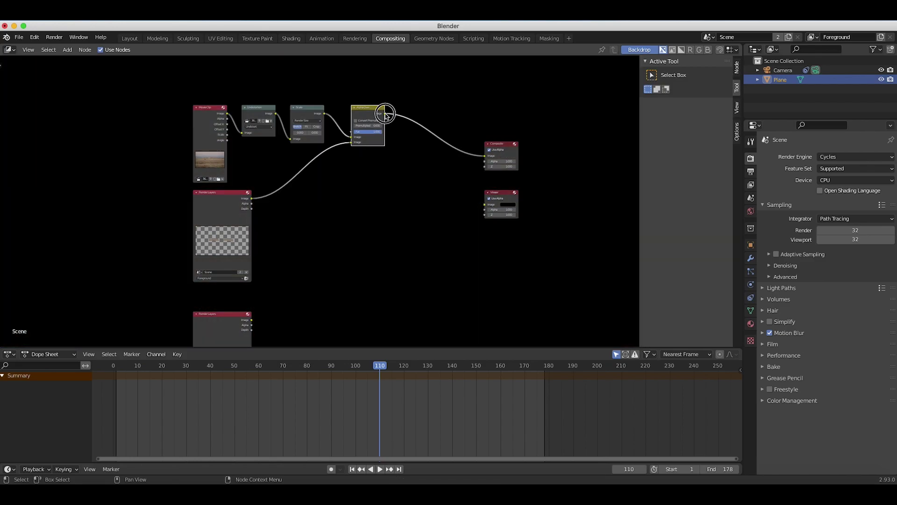
# Delete the unconnected lower Render Layers node, keeping only the one that feeds the Alpha Over node
pyautogui.moveTo(303, 296); pyautogui.dragTo(342, 218, button='middle')
pyautogui.click(255, 251)
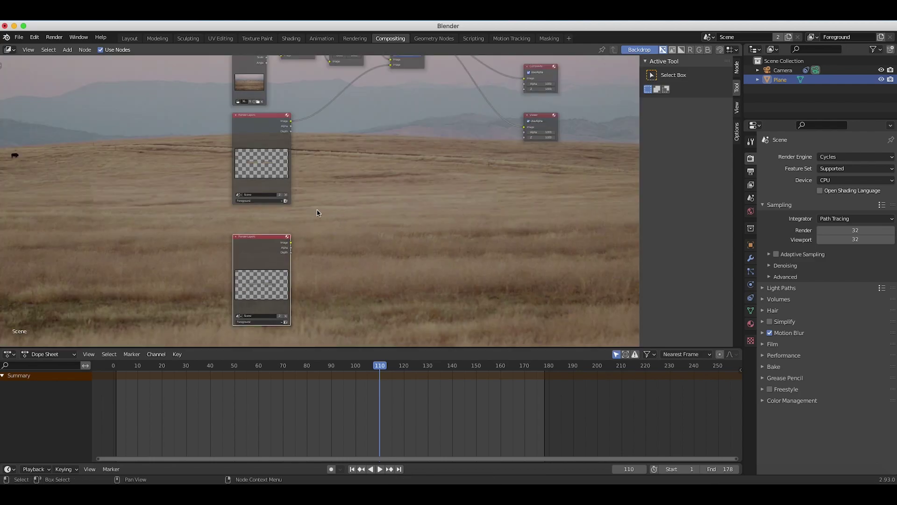
pyautogui.press('Delete')
pyautogui.press('Home')
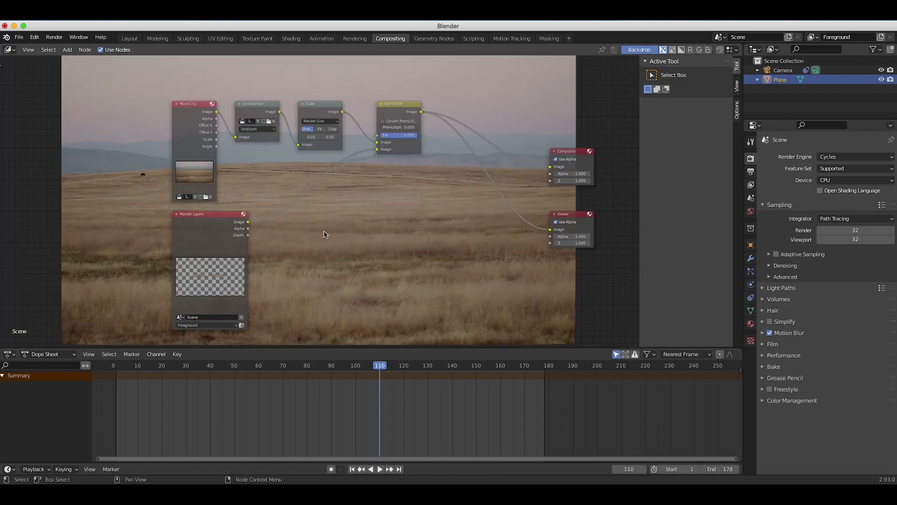
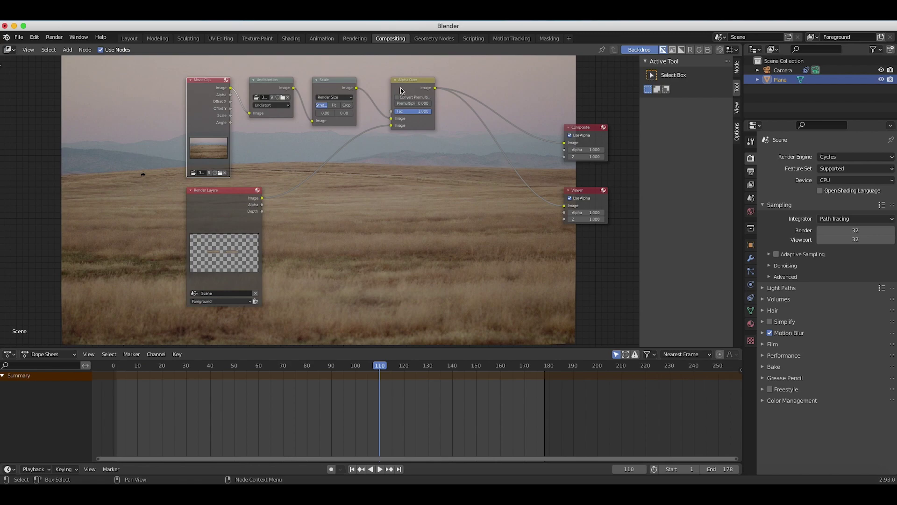
# Examine the composited field footage in the backdrop and the Render Layers connection into the Alpha Over node
pyautogui.click(213, 282)
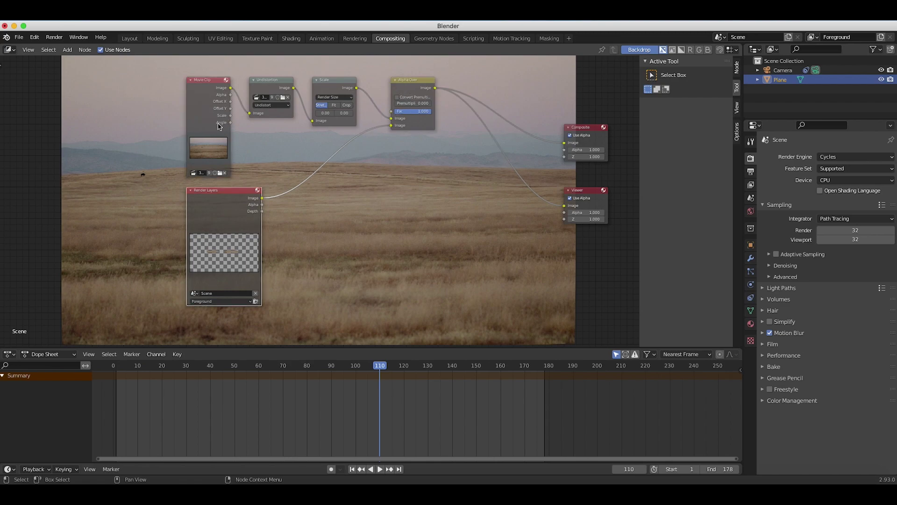
pyautogui.hscroll(8, 326, 159)
pyautogui.scroll(10, 326, 159)
pyautogui.hscroll(-8, 280, 140)
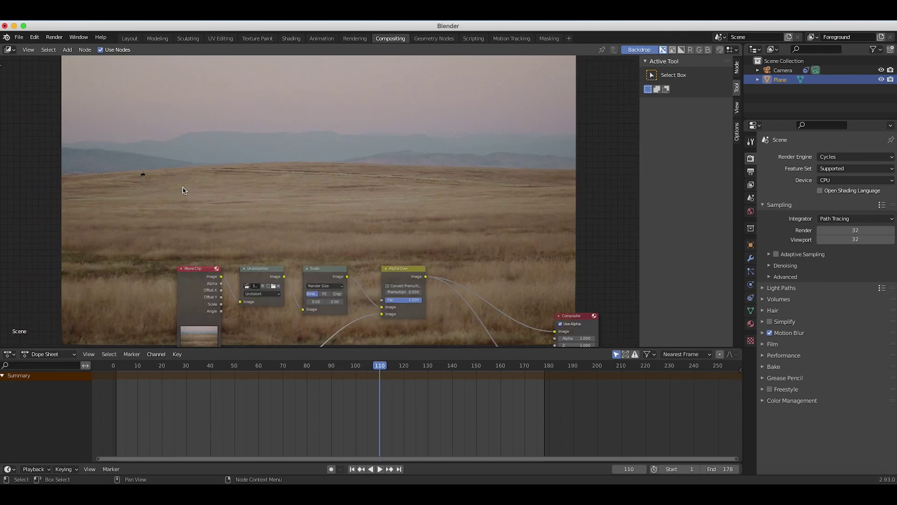
pyautogui.scroll(-8, 273, 212)
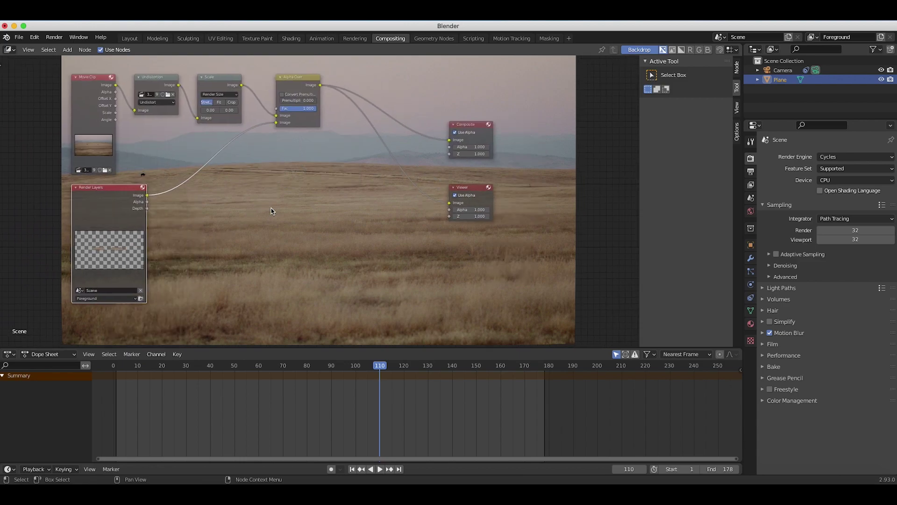
pyautogui.hscroll(2, 293, 186)
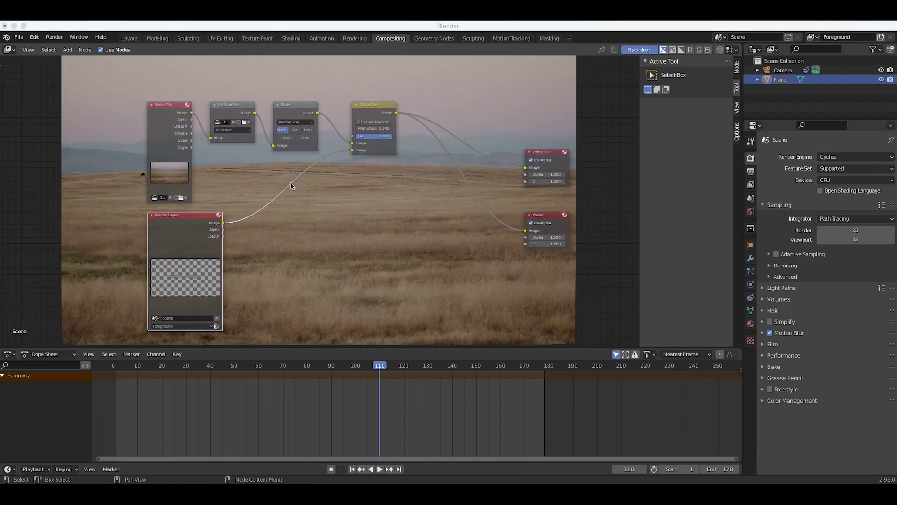
pyautogui.scroll(-1, 294, 184)
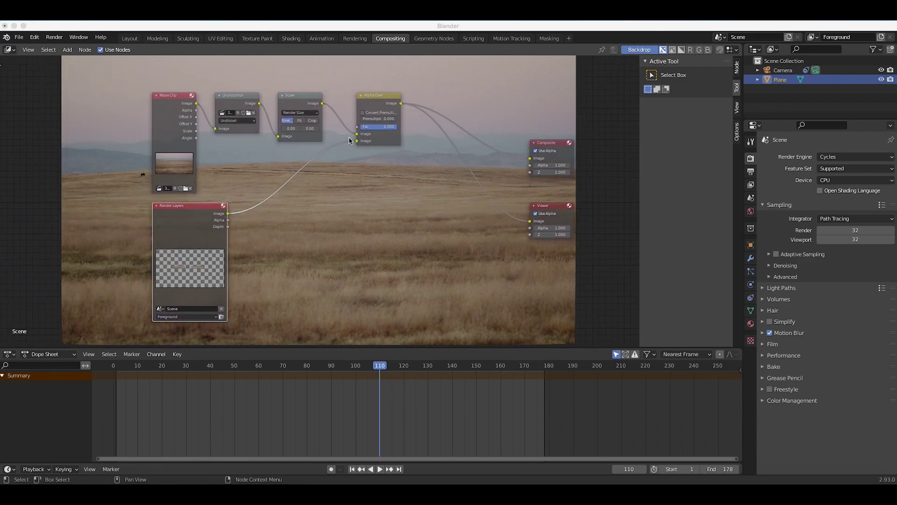
pyautogui.click(269, 282)
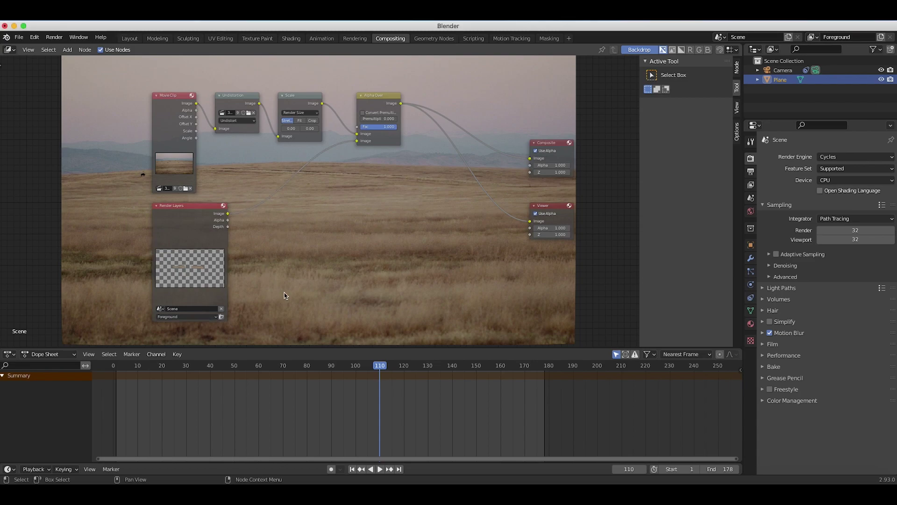
# Add a Mask input node beside the Render Layers node and assign it the Cows left mask
pyautogui.hotkey('shift', 'a')
pyautogui.moveTo(238, 310)
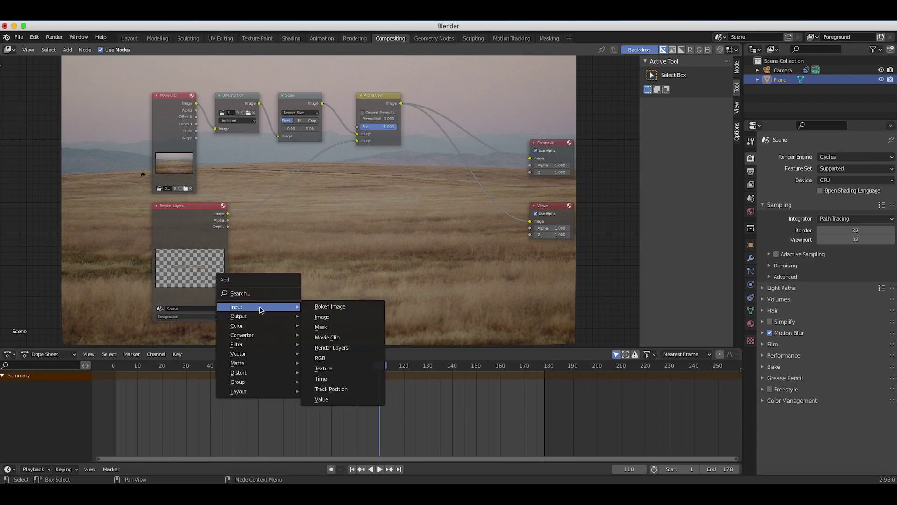
pyautogui.click(321, 327)
pyautogui.click(271, 256)
pyautogui.click(268, 253)
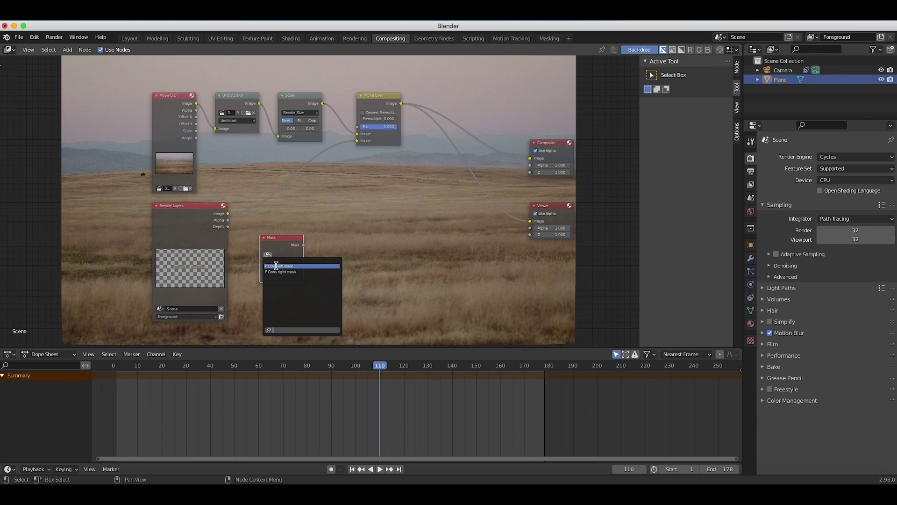
pyautogui.click(276, 265)
# Insert a Set Alpha node between Render Layers and Alpha Over, and link the Cows left mask to its Alpha input
pyautogui.moveTo(381, 103); pyautogui.dragTo(401, 104)
pyautogui.hotkey('shift', 'a')
pyautogui.moveTo(325, 205)
pyautogui.moveTo(289, 232)
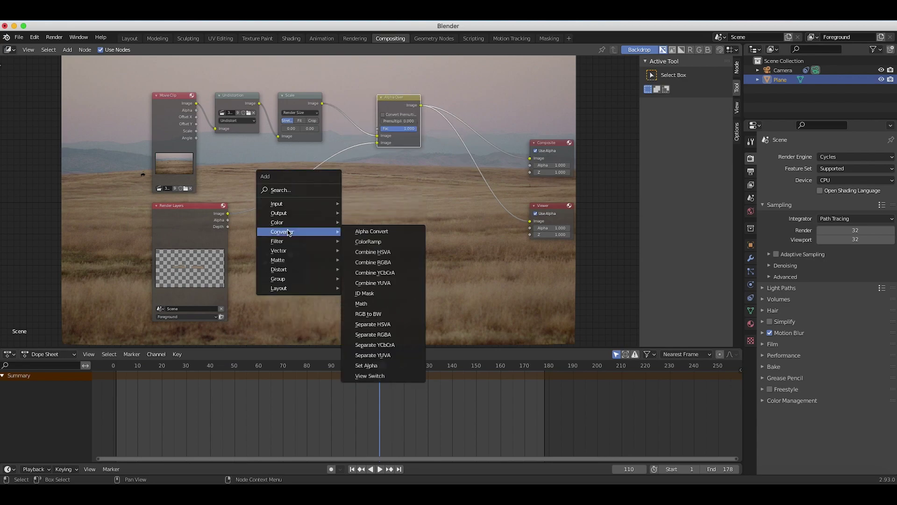
pyautogui.click(366, 366)
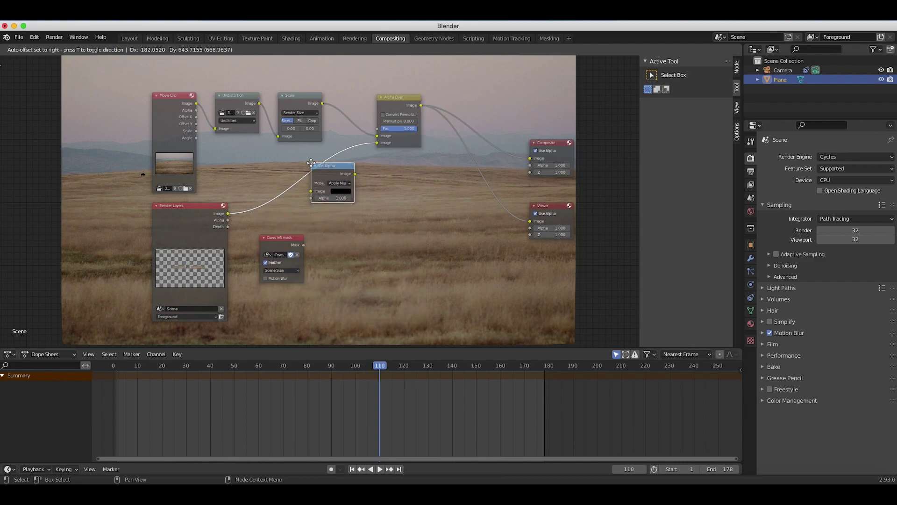
pyautogui.click(312, 165)
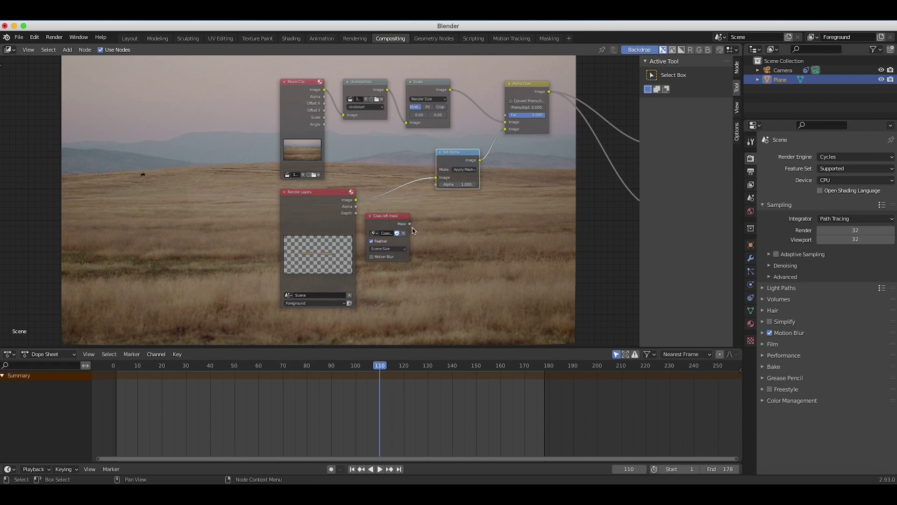
pyautogui.moveTo(410, 226); pyautogui.dragTo(435, 187)
# Move the Composite and Viewer nodes farther from the Alpha Over node to make room for another node
pyautogui.hscroll(5, 422, 178)
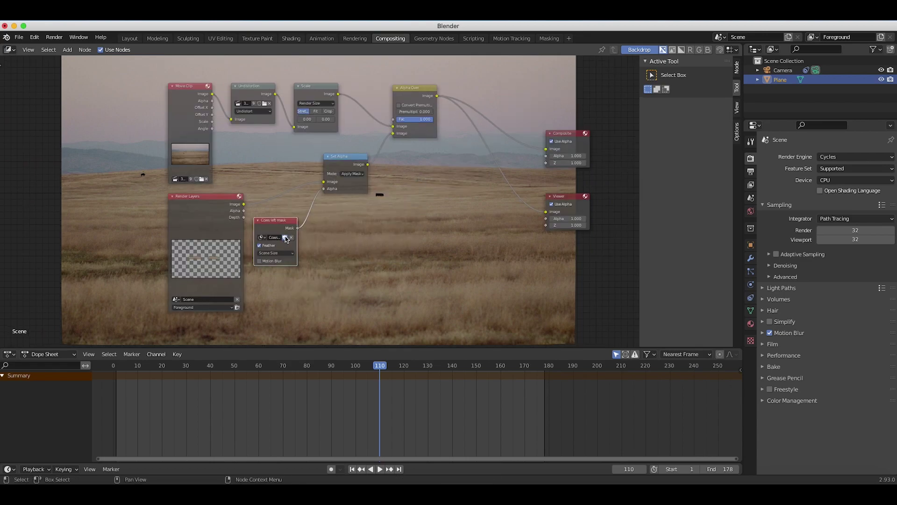
pyautogui.hscroll(-8, 287, 239)
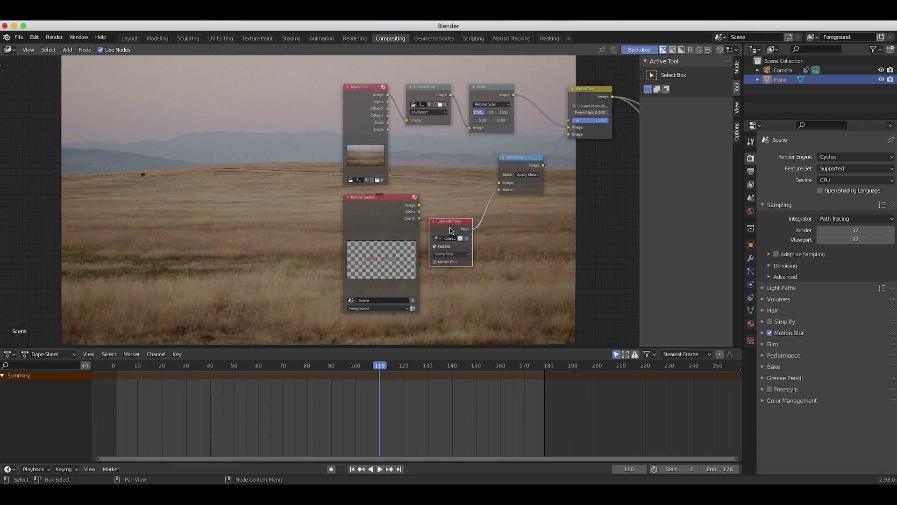
pyautogui.hscroll(-3, 247, 224)
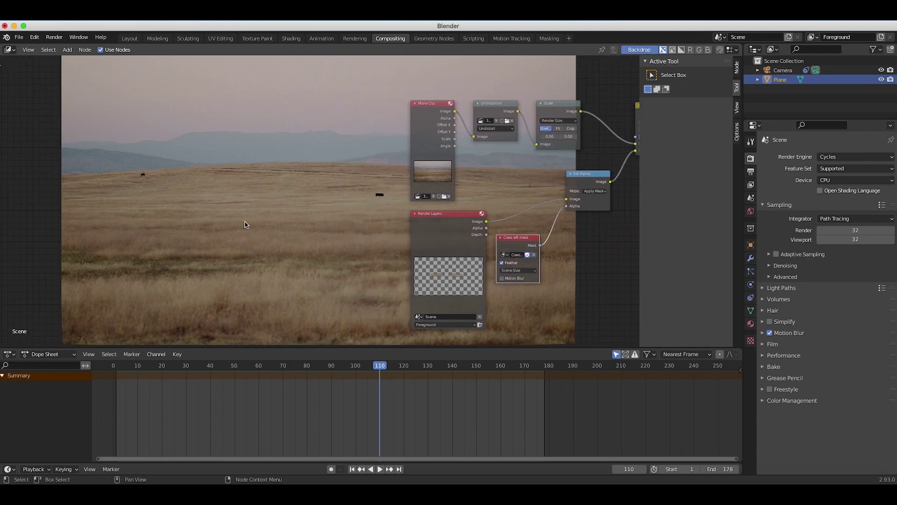
pyautogui.hscroll(-1, 279, 213)
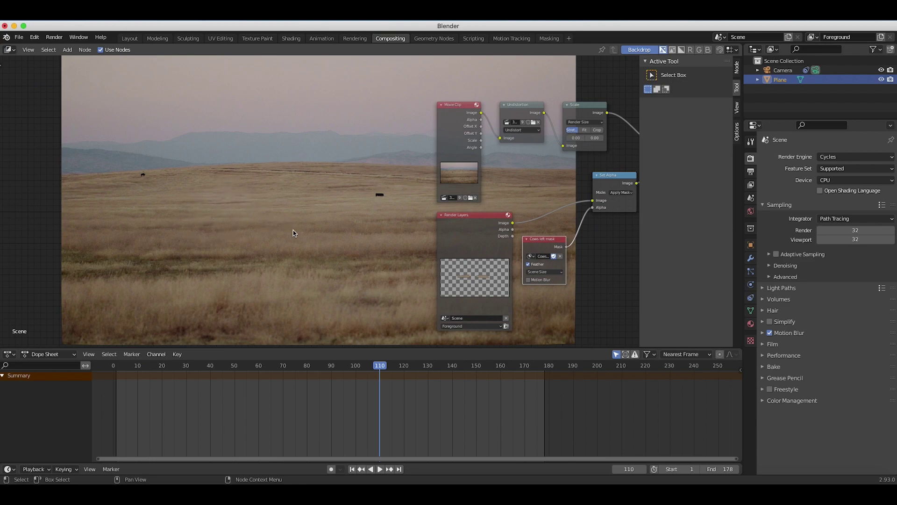
pyautogui.hscroll(10, 293, 232)
pyautogui.scroll(-2, 294, 233)
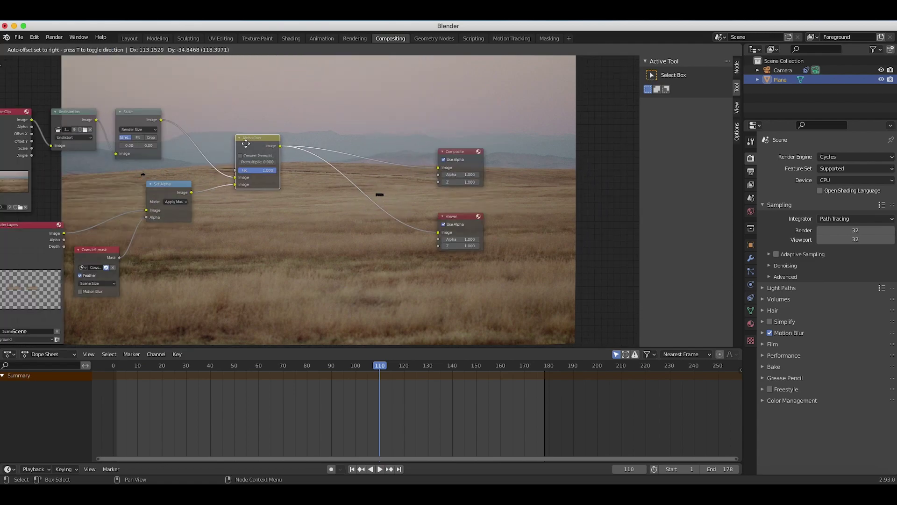
pyautogui.moveTo(247, 140)
pyautogui.mouseDown()
pyautogui.moveTo(261, 140)
pyautogui.moveTo(243, 141)
pyautogui.mouseUp()
pyautogui.moveTo(504, 134); pyautogui.dragTo(423, 231)
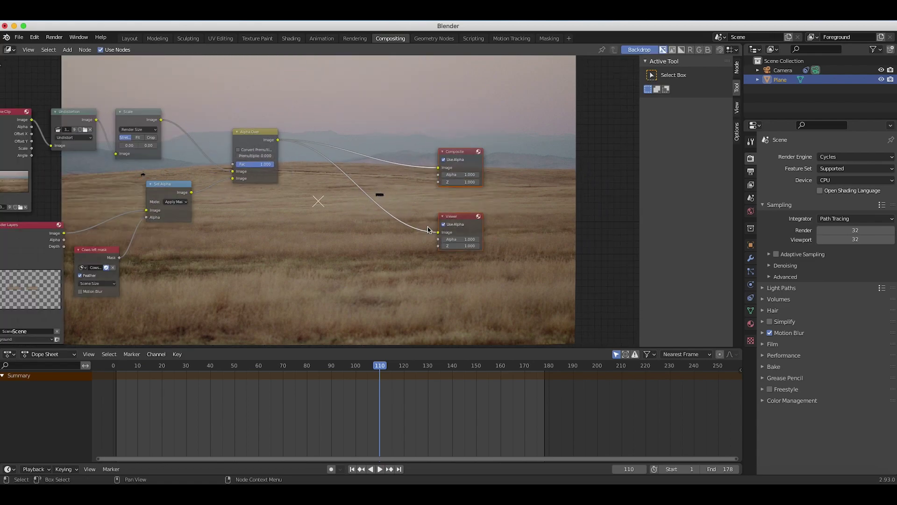
pyautogui.press('g')
pyautogui.click(527, 206)
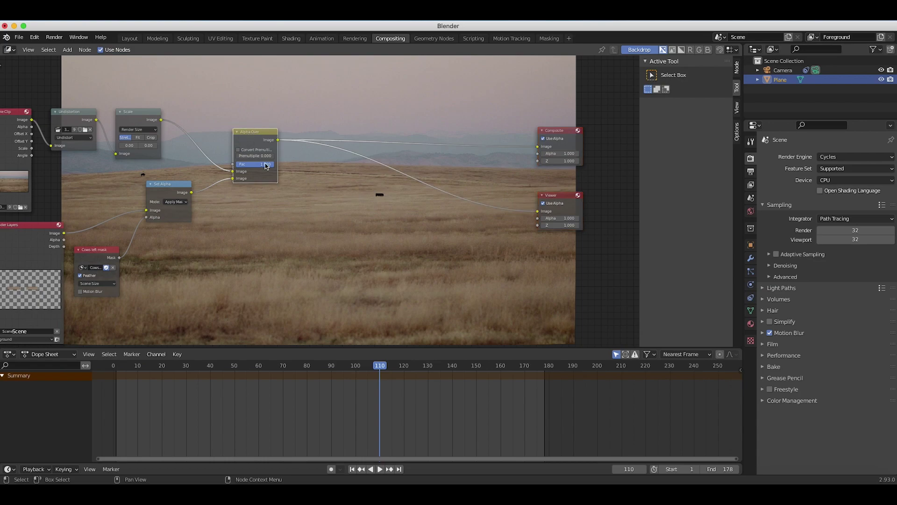
# Duplicate the Alpha Over node, insert the copy after the first one, and link its output to both Composite and Viewer
pyautogui.press('Home')
pyautogui.hotkey('shift', 'd')
pyautogui.click(432, 206)
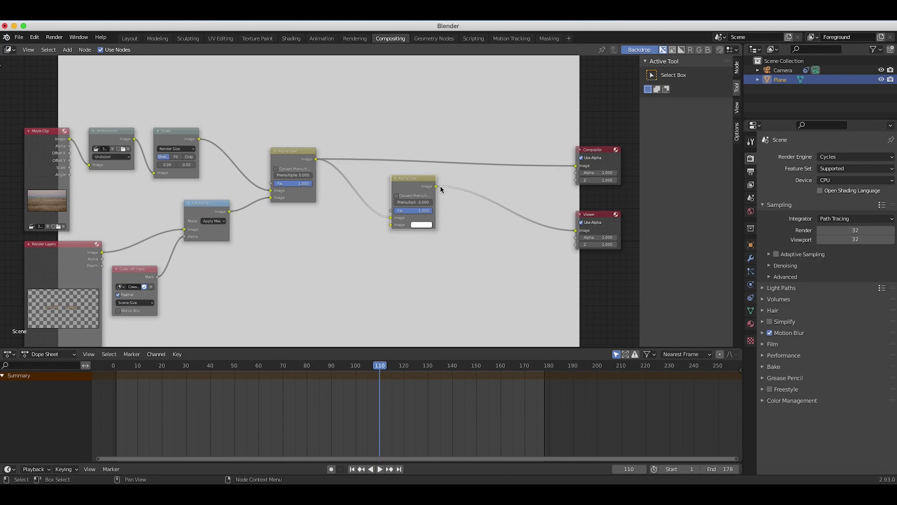
pyautogui.moveTo(435, 187); pyautogui.dragTo(582, 164)
pyautogui.hscroll(-5, 237, 242)
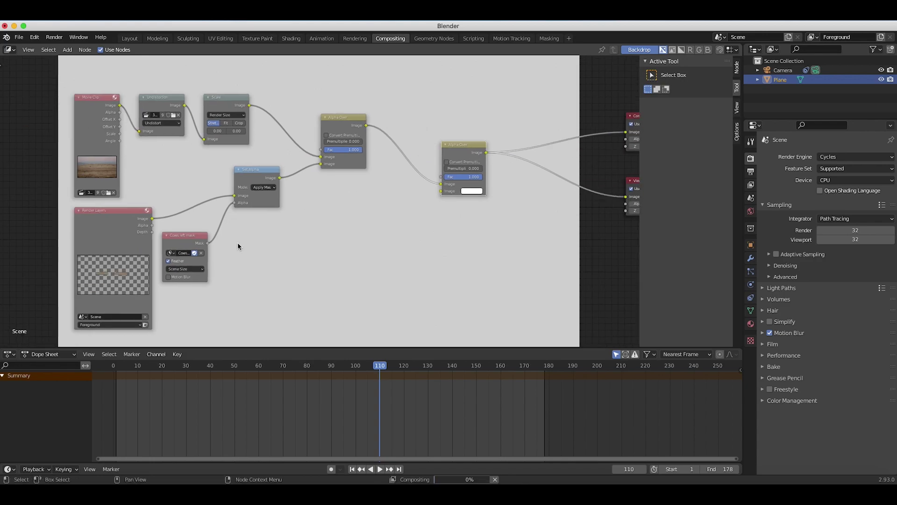
# Duplicate the Set Alpha and Cows left mask nodes together, and link the copied Set Alpha to the second Alpha Over's lower Image input
pyautogui.hscroll(6, 238, 242)
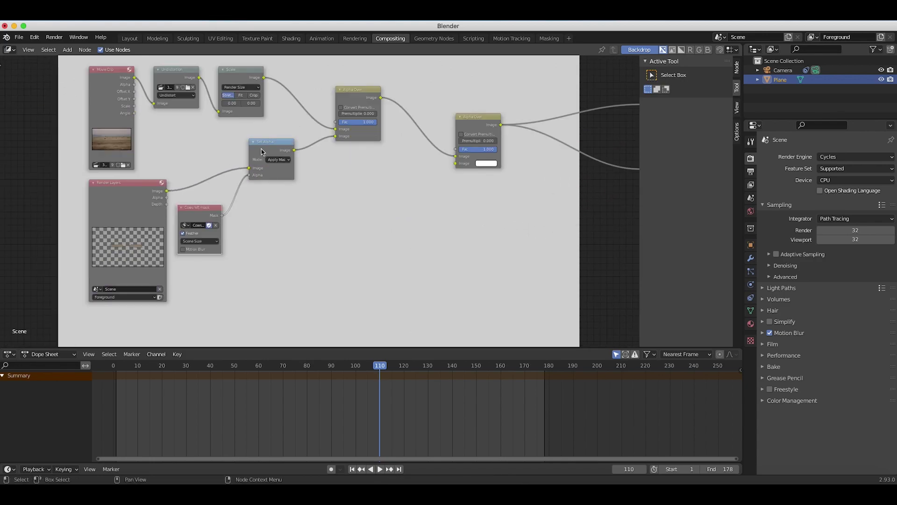
pyautogui.click(260, 151)
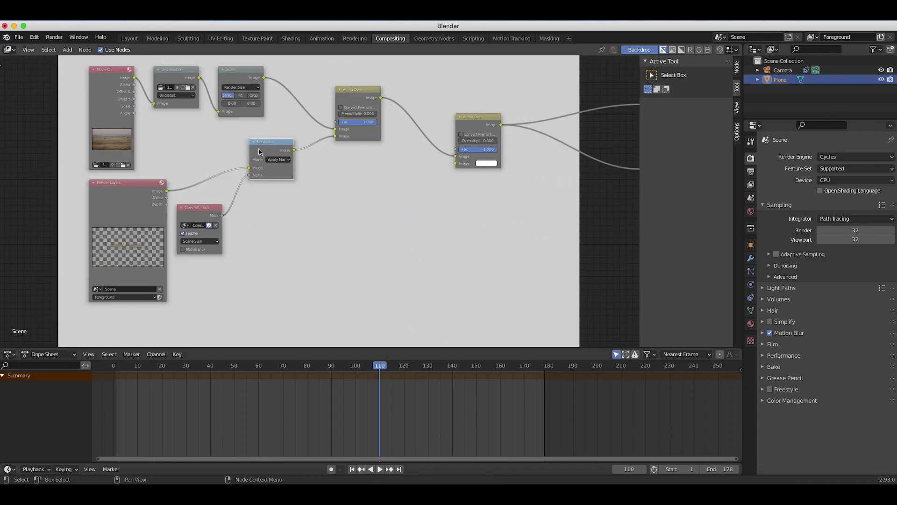
pyautogui.keyDown('shift'); pyautogui.click(196, 213); pyautogui.keyUp('shift')
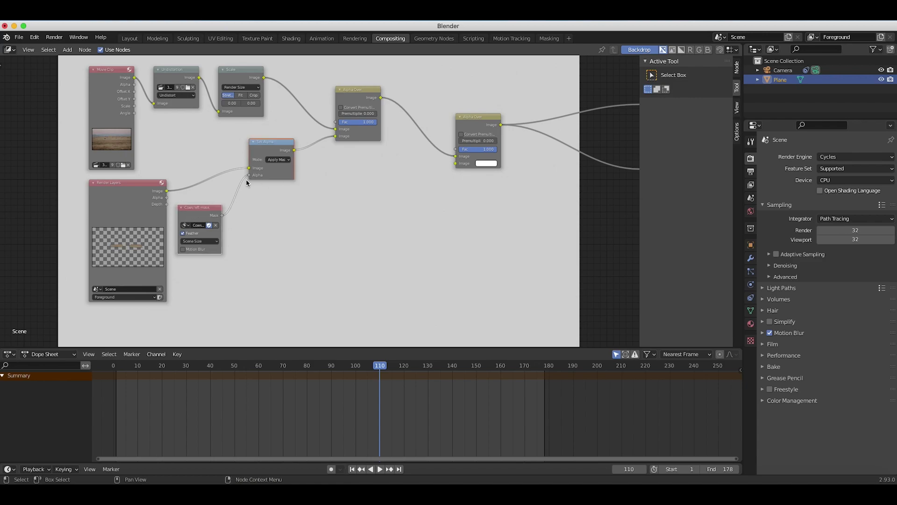
pyautogui.hotkey('shift', 'd')
pyautogui.click(312, 195)
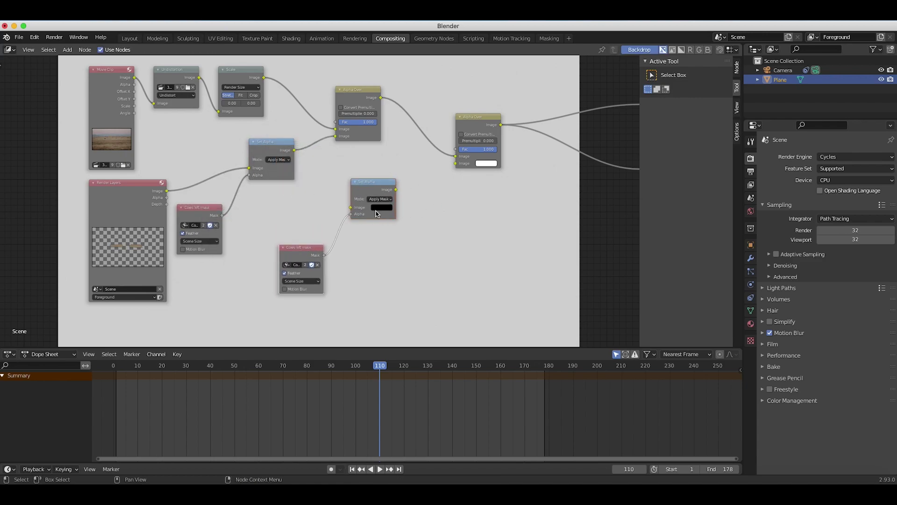
pyautogui.moveTo(395, 190); pyautogui.dragTo(455, 163)
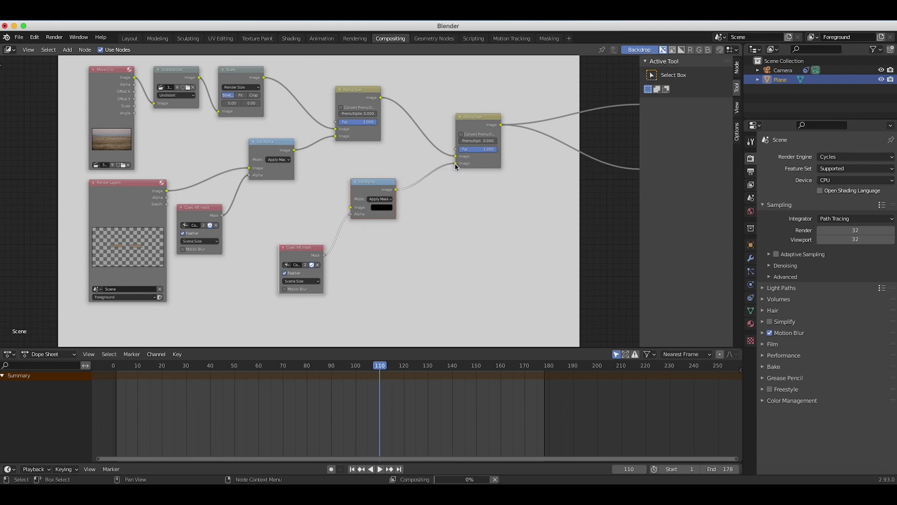
# Link the Render Layers image to the duplicated Set Alpha node and switch the duplicated mask node to Cows right mask
pyautogui.scroll(1, 120, 193)
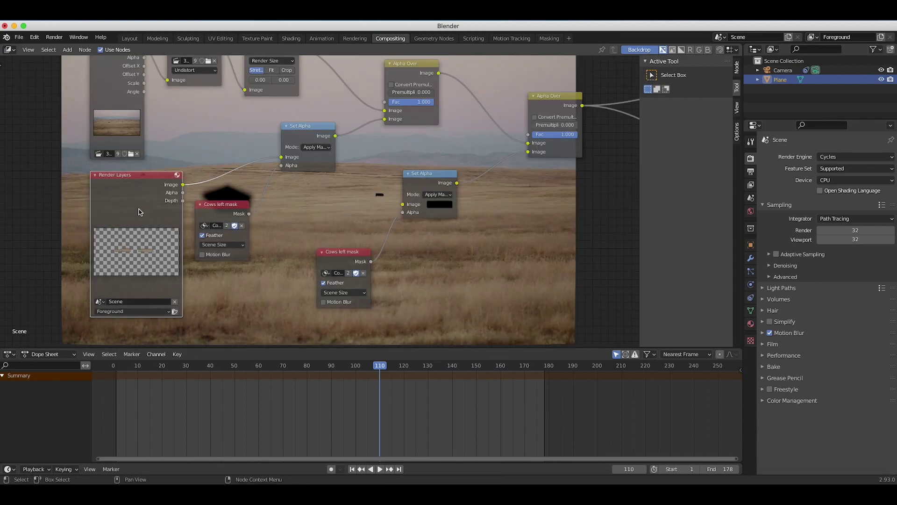
pyautogui.moveTo(182, 184); pyautogui.dragTo(405, 206)
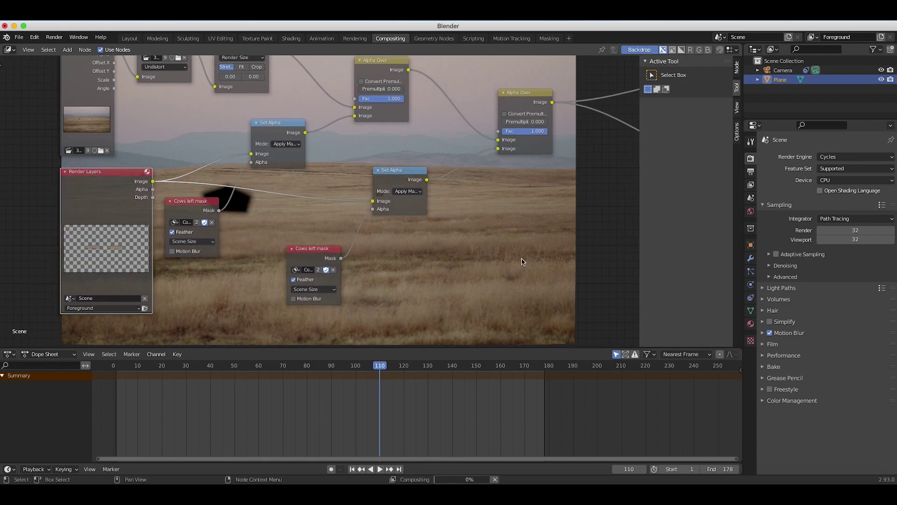
pyautogui.moveTo(517, 260); pyautogui.dragTo(360, 254, button='middle')
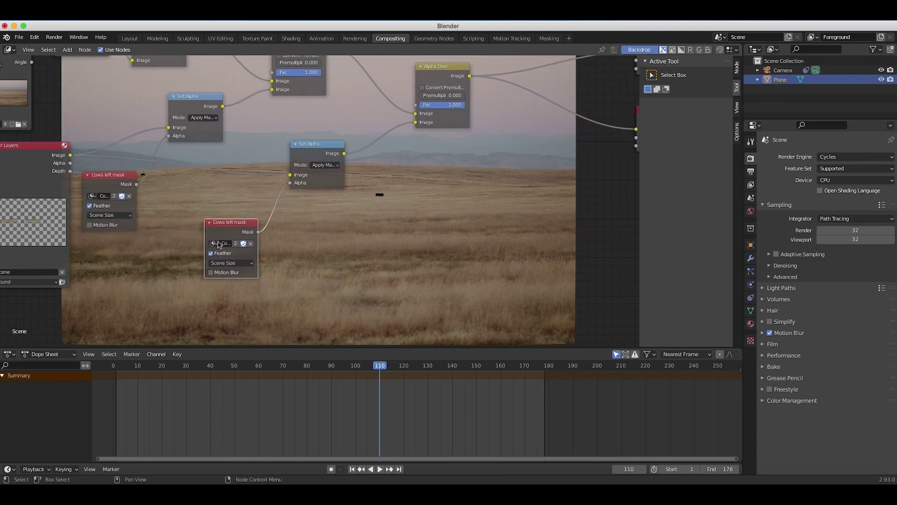
pyautogui.click(214, 244)
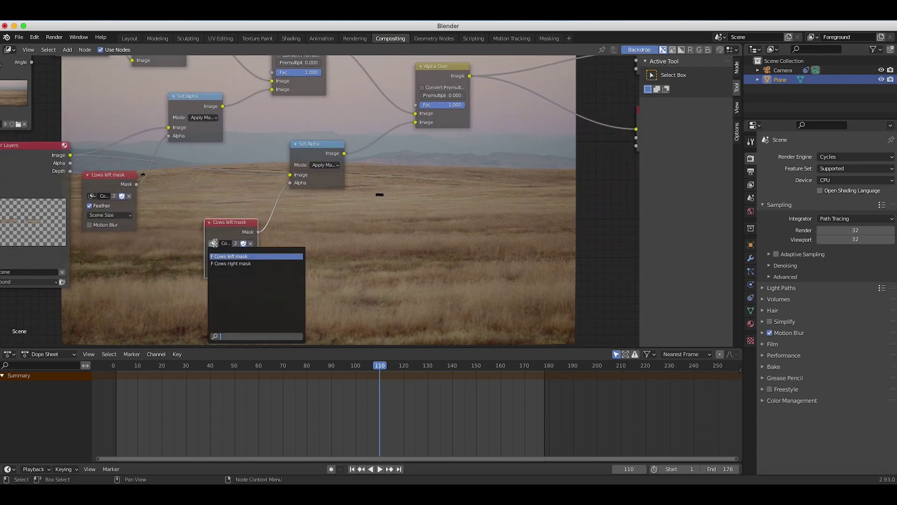
pyautogui.click(238, 263)
# Check the full masked composite in the backdrop and render the animation
pyautogui.press('Home')
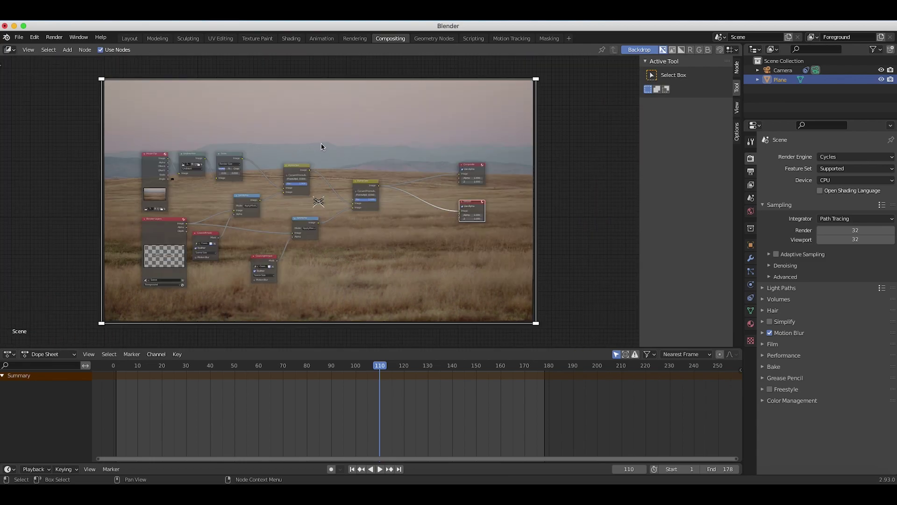
pyautogui.scroll(6, 362, 135)
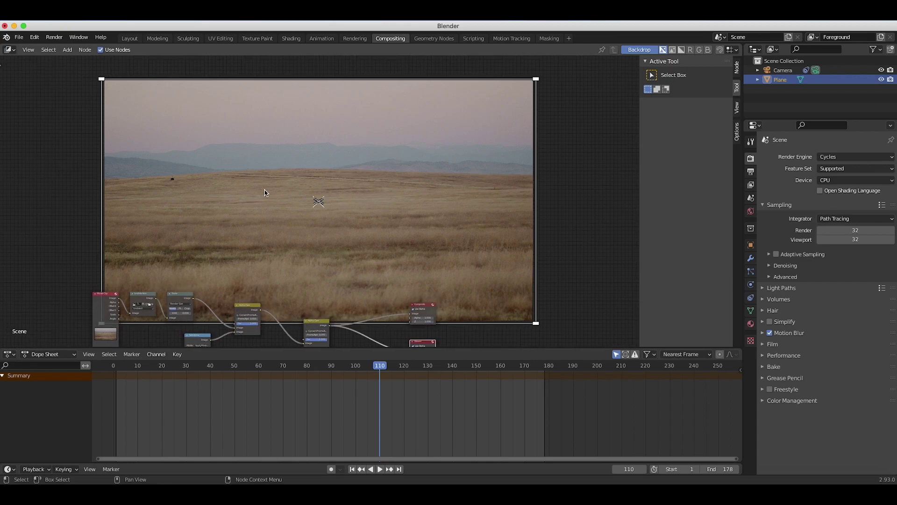
pyautogui.scroll(-6, 319, 273)
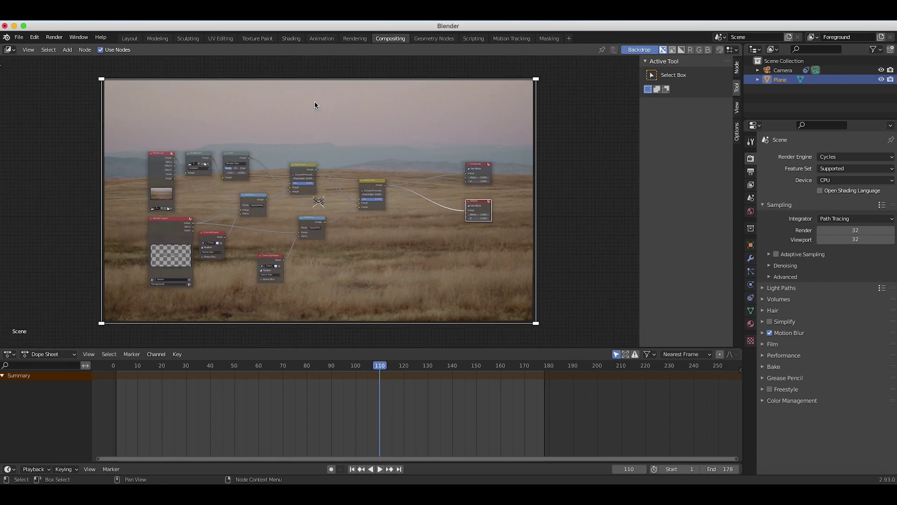
pyautogui.click(55, 37)
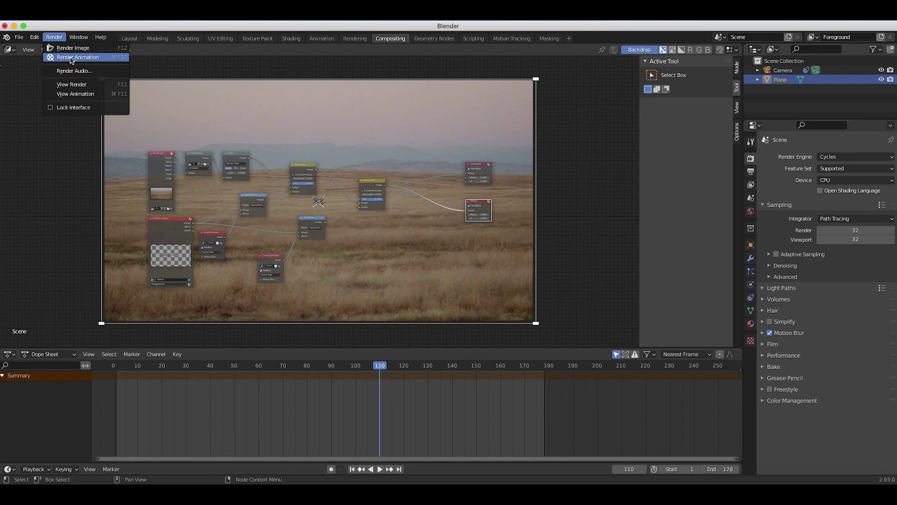
pyautogui.scroll(2, 449, 212)
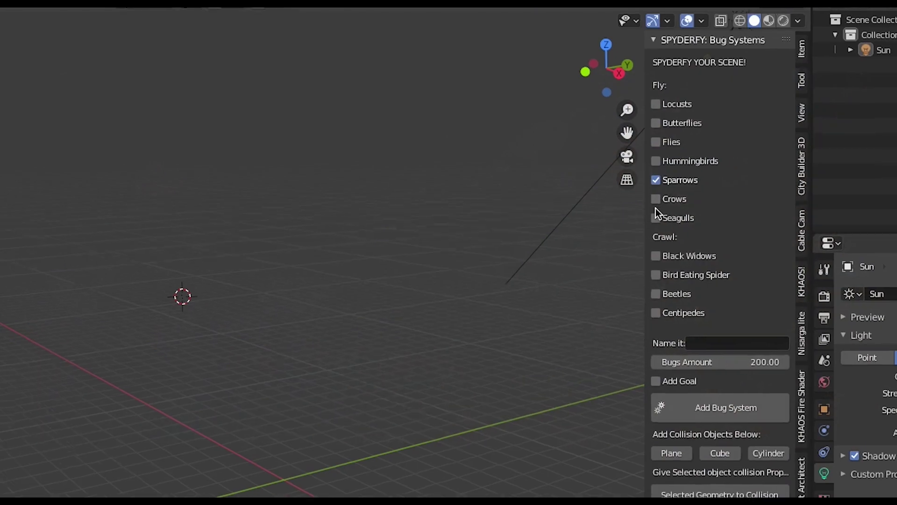
# In the SPYDERFY bug system, enable Sparrows, Crows and Seagulls, name it Flock, and turn on Add Goal
pyautogui.click(656, 200)
pyautogui.click(661, 250)
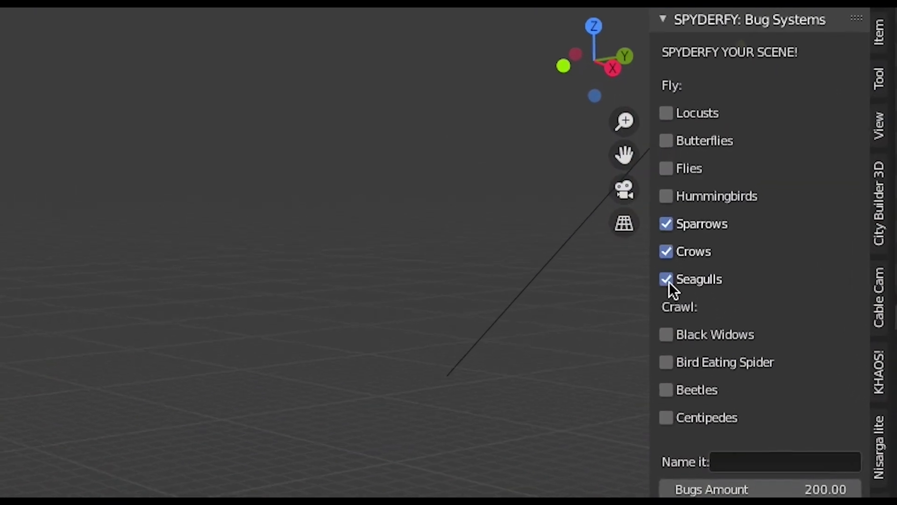
pyautogui.click(757, 462)
pyautogui.write('Flock')
pyautogui.click(668, 484)
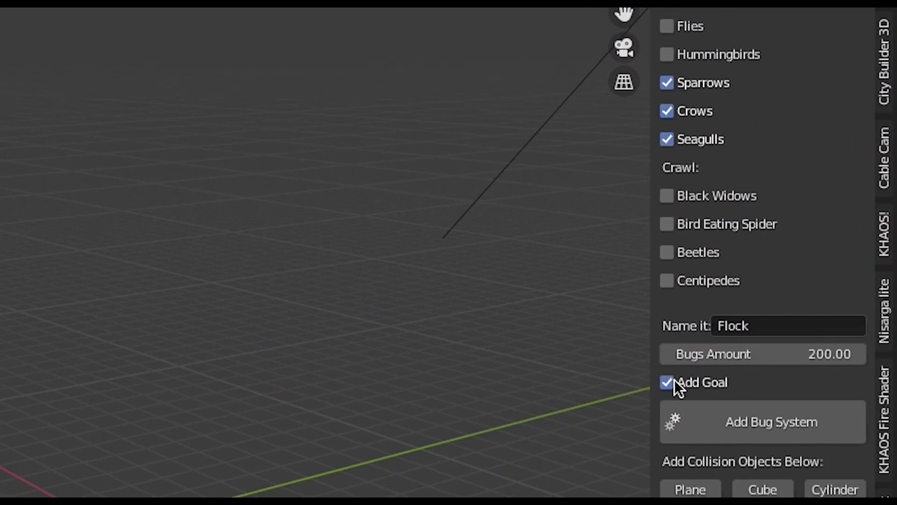
# Set the bug system's Bugs Amount to 120
pyautogui.click(739, 359)
pyautogui.write('120')
pyautogui.press('Return')
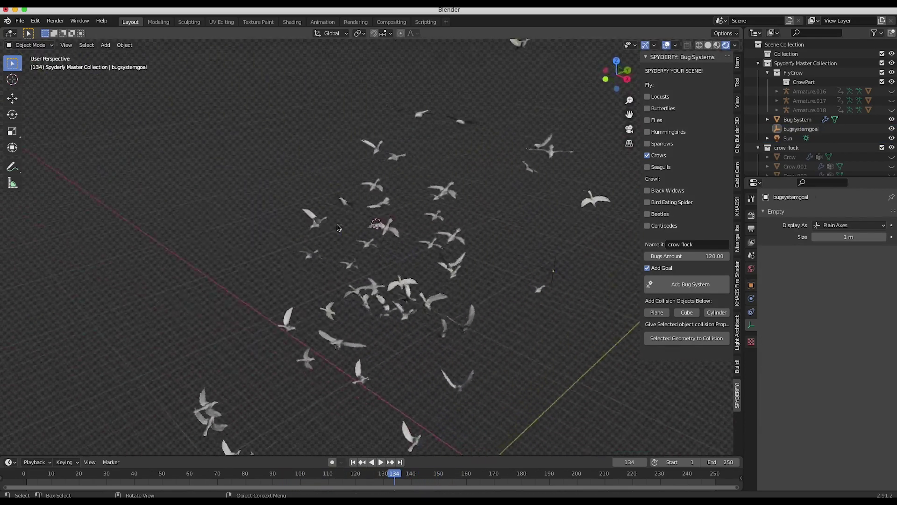
pyautogui.scroll(5, 354, 266)
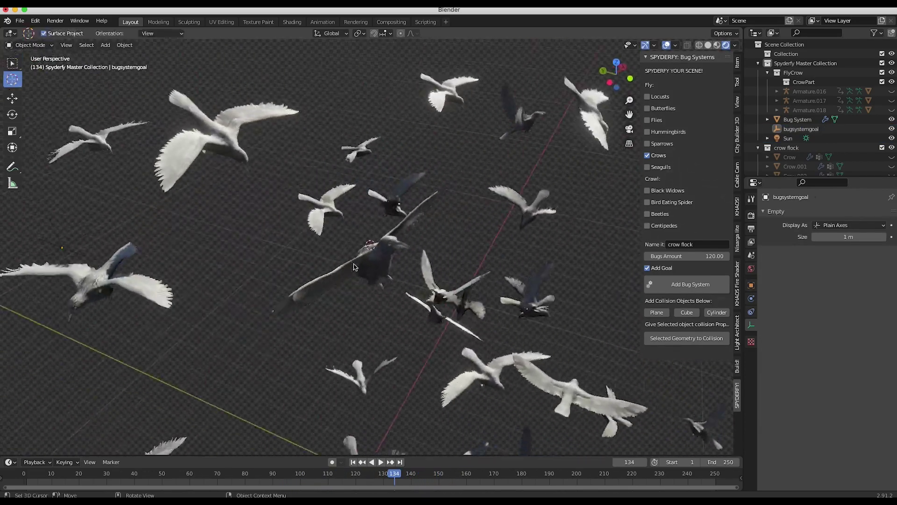